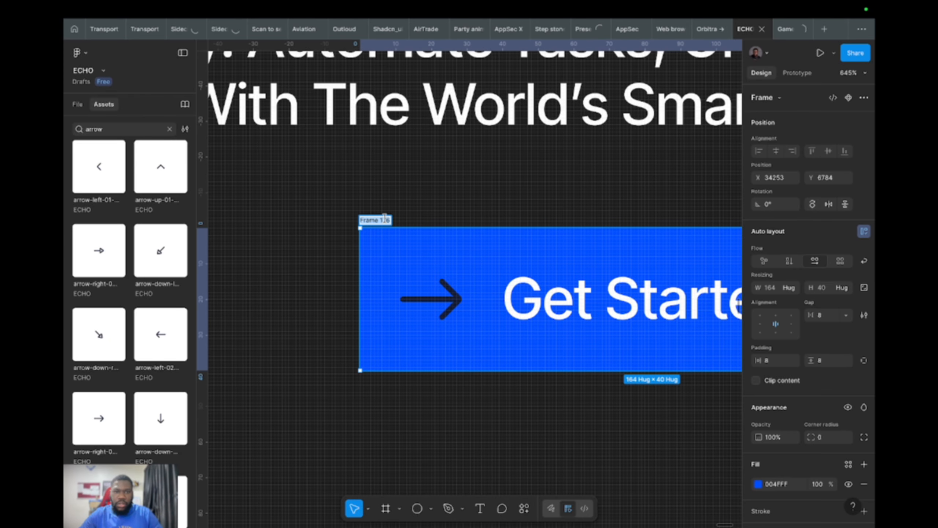
# - Rename the button frame as Button and recolor its arrow icon with the Foundation/Off white O50 library color
pyautogui.write('Button')
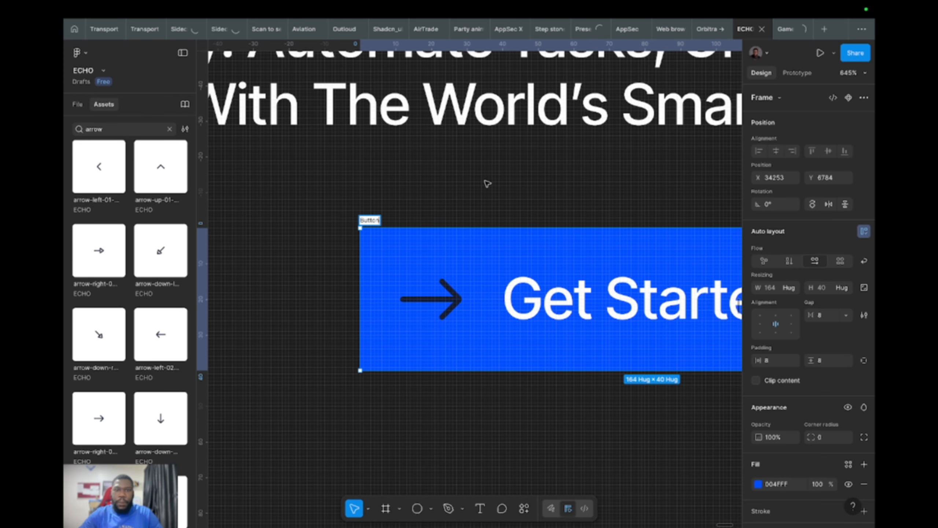
pyautogui.click(504, 171)
pyautogui.click(447, 296)
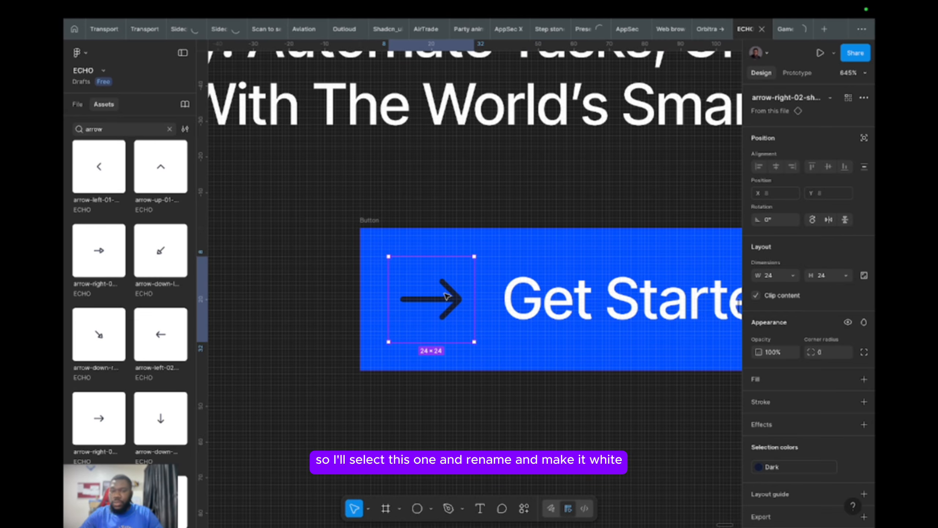
pyautogui.scroll(-3, 447, 295)
pyautogui.click(758, 467)
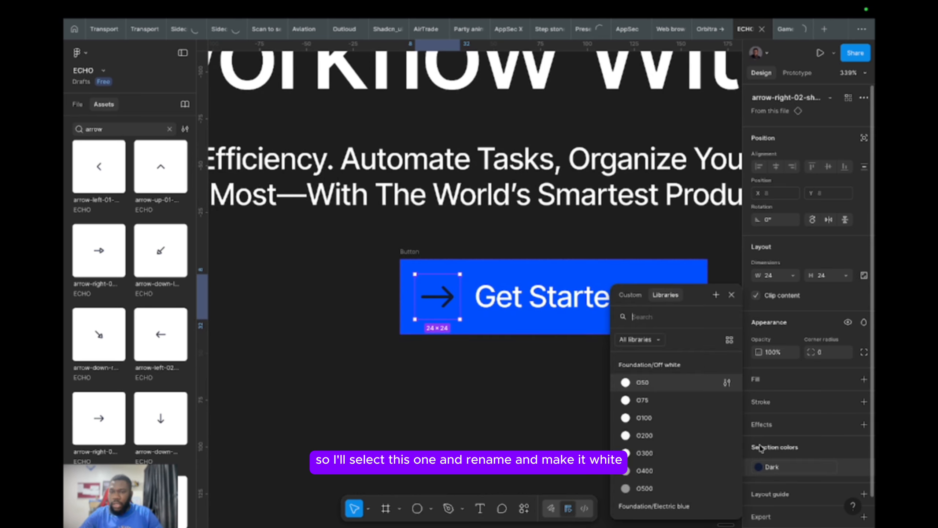
pyautogui.click(656, 382)
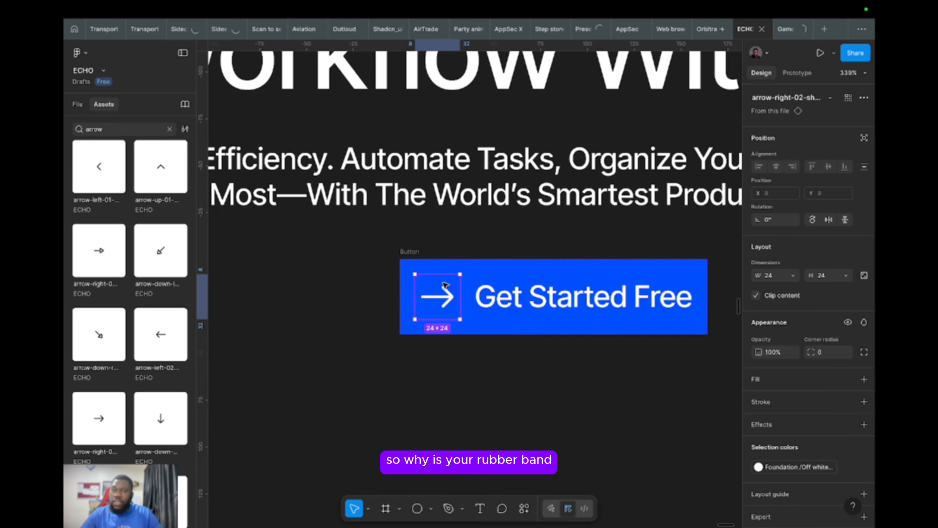
# - Reorder the arrow icon so it sits after the Get Started Free label in the button
pyautogui.press('Right')
pyautogui.press('Left')
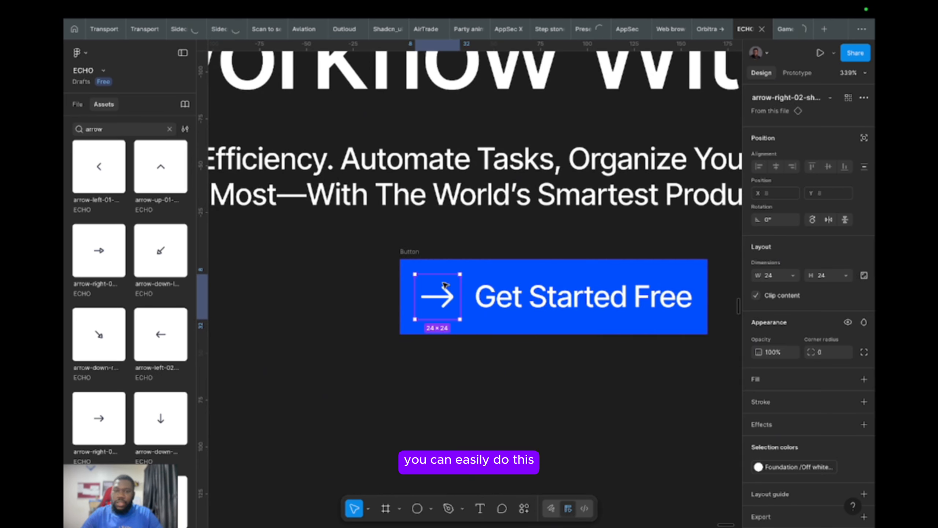
pyautogui.press('Right')
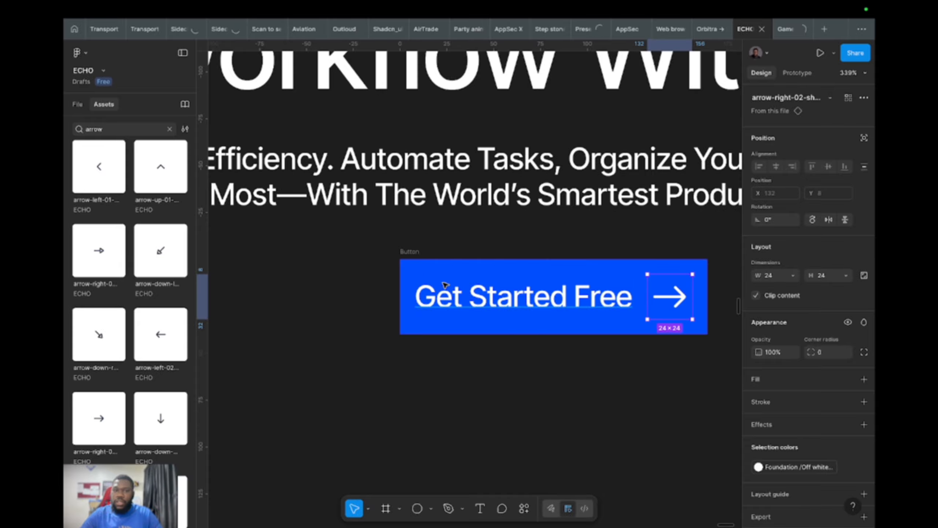
# - Duplicate the Button frame below the original and ungroup the copy into a separate label and arrow
pyautogui.click(417, 253)
pyautogui.moveTo(417, 253); pyautogui.dragTo(415, 402)
pyautogui.scroll(-3, 451, 400)
pyautogui.hscroll(3, 451, 400)
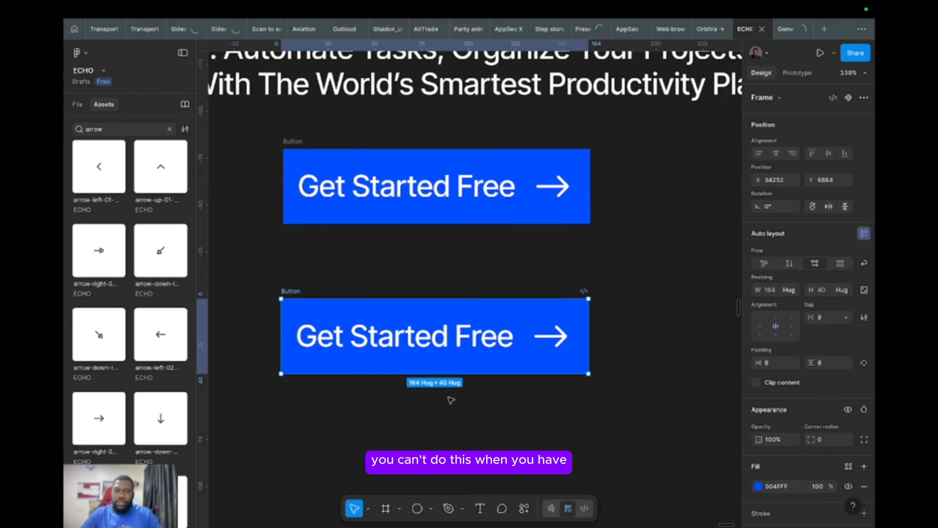
pyautogui.rightClick(473, 356)
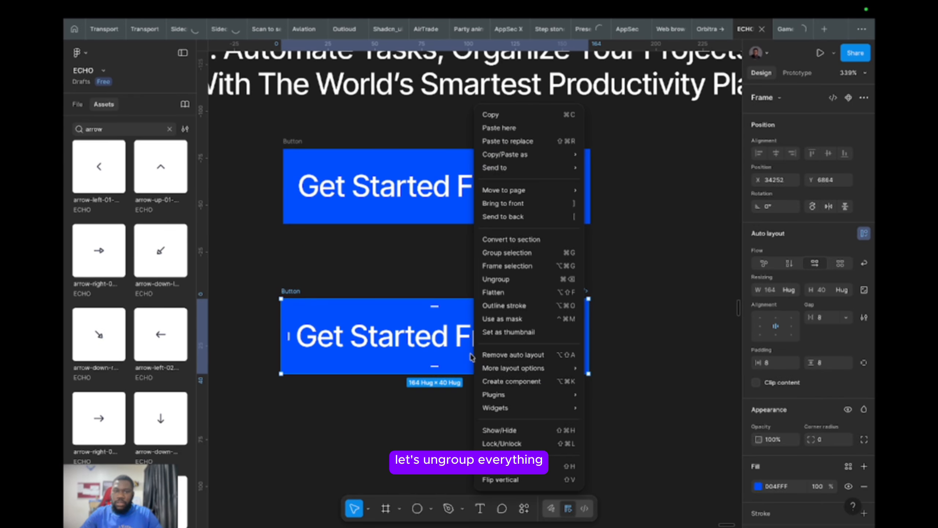
pyautogui.click(516, 280)
pyautogui.click(568, 329)
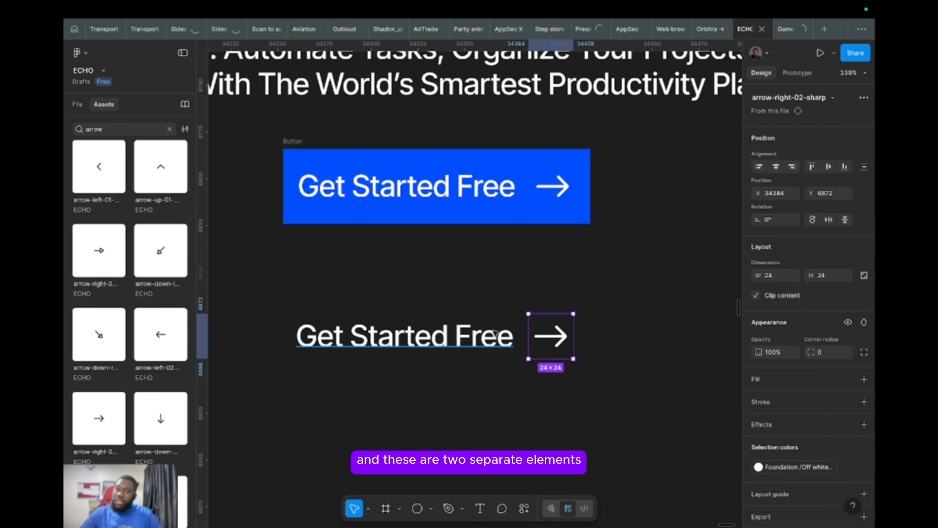
pyautogui.click(495, 333)
# - Move the original Button frame to X 34260, Y 6781, and swap its label with the arrow and back again
pyautogui.click(298, 140)
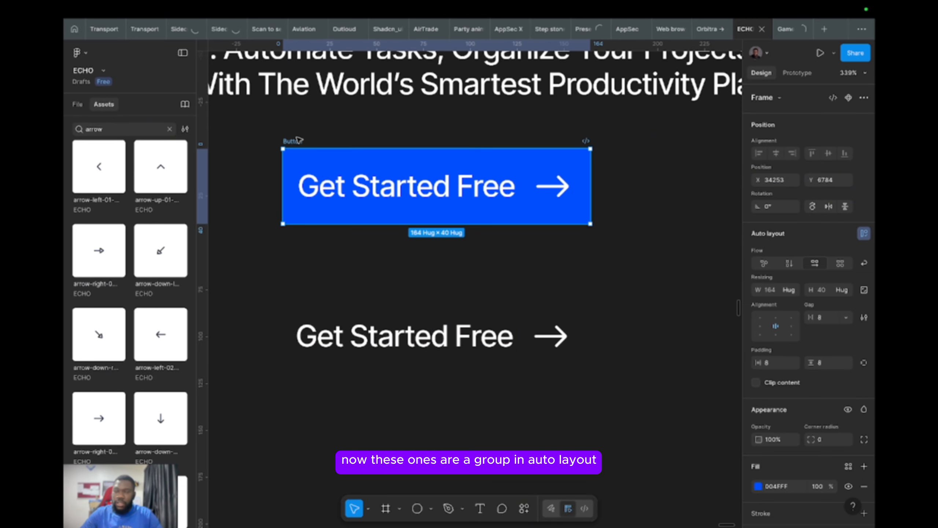
pyautogui.moveTo(298, 140); pyautogui.dragTo(311, 135)
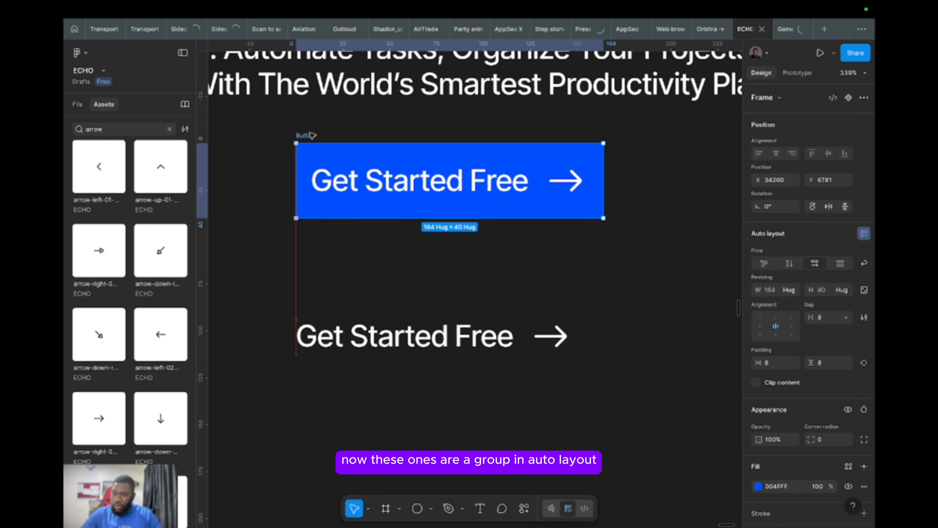
pyautogui.doubleClick(485, 174)
pyautogui.press('Right')
pyautogui.press('Left')
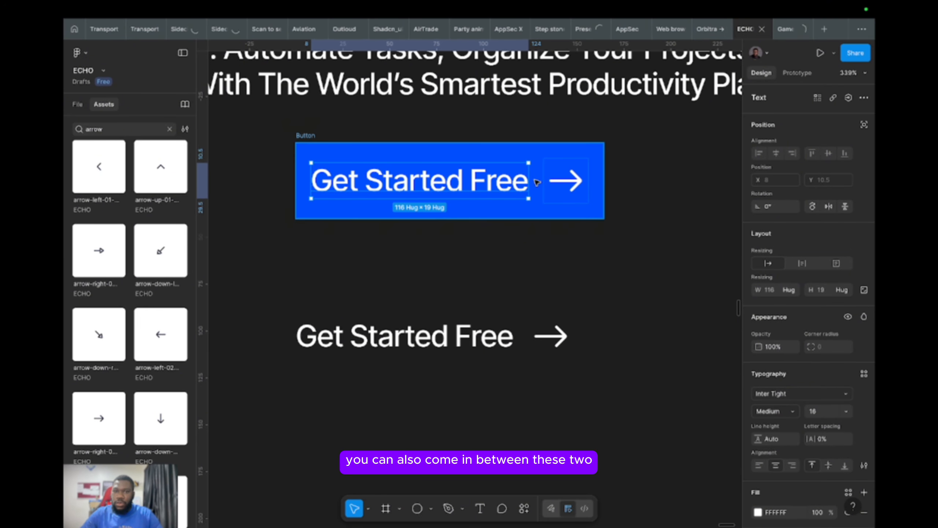
# - Try adjusting the Button frame's width and inner spacing directly on the canvas
pyautogui.click(306, 136)
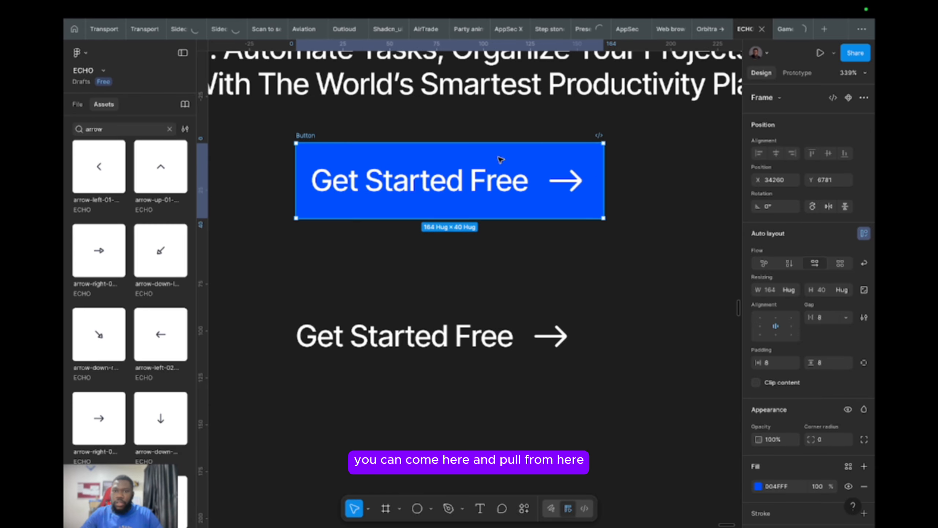
pyautogui.moveTo(607, 169); pyautogui.dragTo(584, 176)
pyautogui.moveTo(478, 180); pyautogui.dragTo(499, 188)
pyautogui.hscroll(-3, 521, 191)
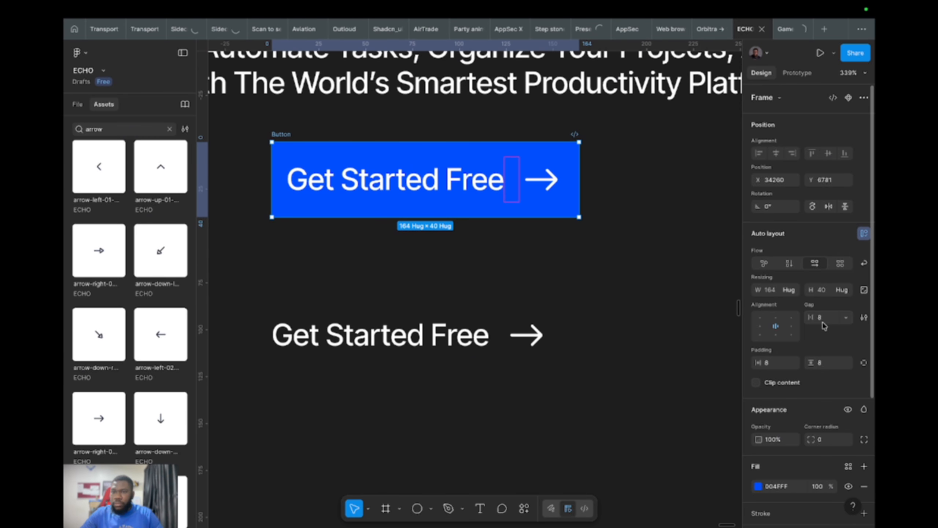
# - Set the Button frame's auto layout gap to 13 and its horizontal padding to 4
pyautogui.moveTo(812, 317)
pyautogui.mouseDown()
pyautogui.moveTo(833, 317)
pyautogui.moveTo(803, 330)
pyautogui.mouseUp()
pyautogui.moveTo(757, 360)
pyautogui.mouseDown()
pyautogui.moveTo(779, 360)
pyautogui.moveTo(754, 361)
pyautogui.mouseUp()
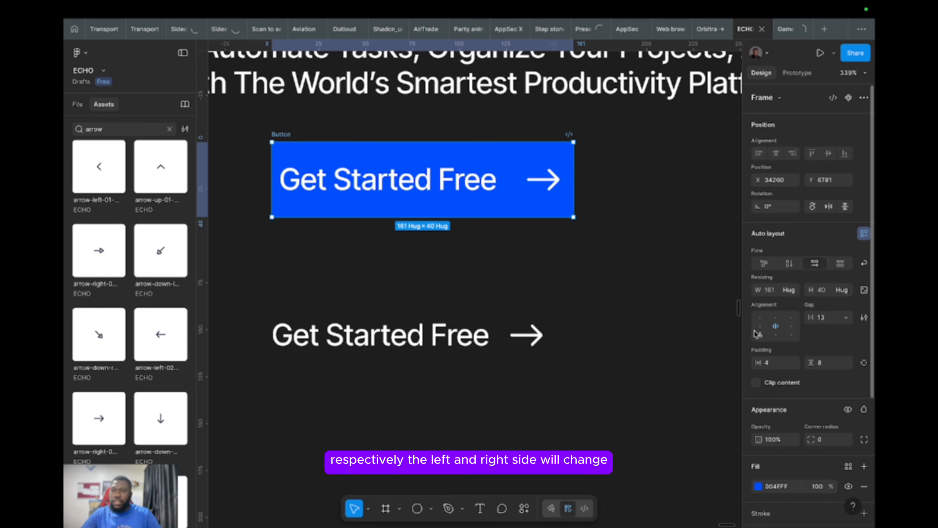
pyautogui.click(789, 290)
pyautogui.click(724, 276)
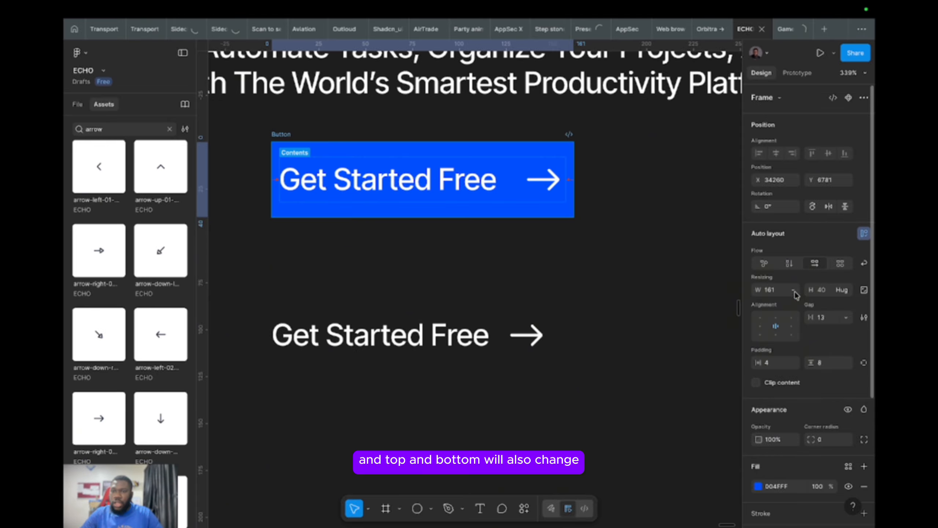
# - Try reducing the Button frame's vertical padding to 0, and undo the change
pyautogui.moveTo(811, 364)
pyautogui.mouseDown()
pyautogui.moveTo(834, 363)
pyautogui.moveTo(797, 363)
pyautogui.mouseUp()
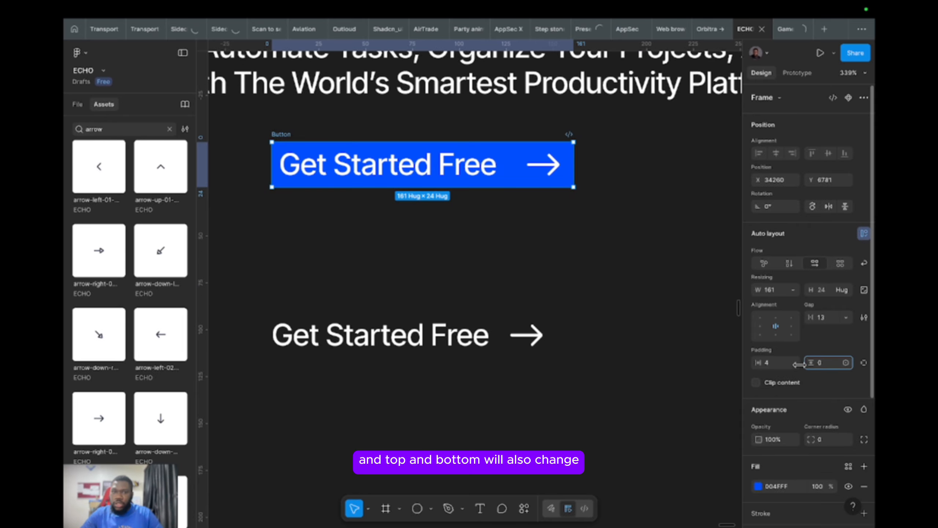
pyautogui.press('super+z')
# - Group the loose Get Started Free label and arrow below the button
pyautogui.click(527, 335)
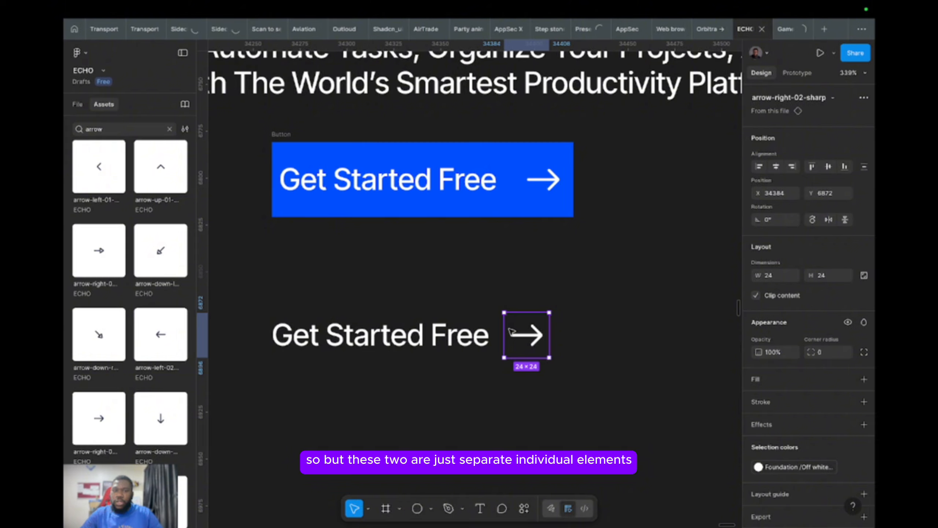
pyautogui.keyDown('shift'); pyautogui.click(440, 334); pyautogui.keyUp('shift')
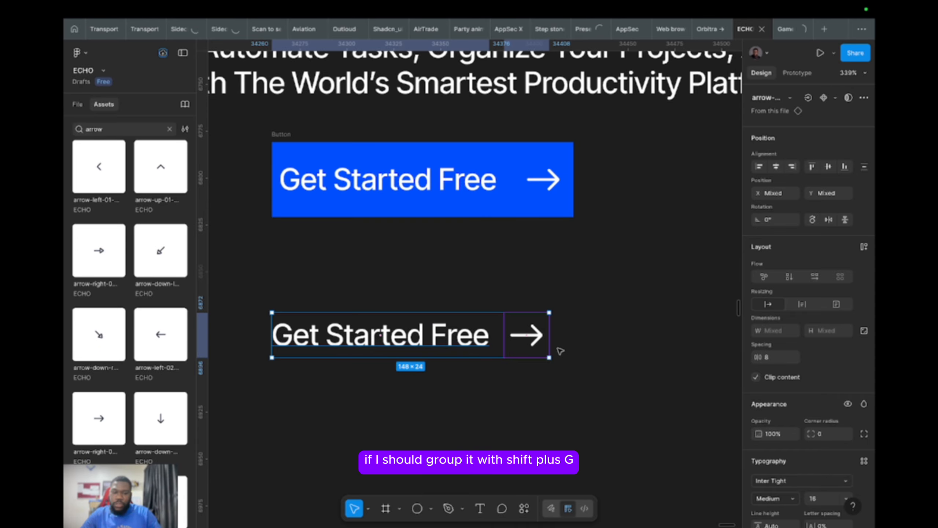
pyautogui.press('super+g')
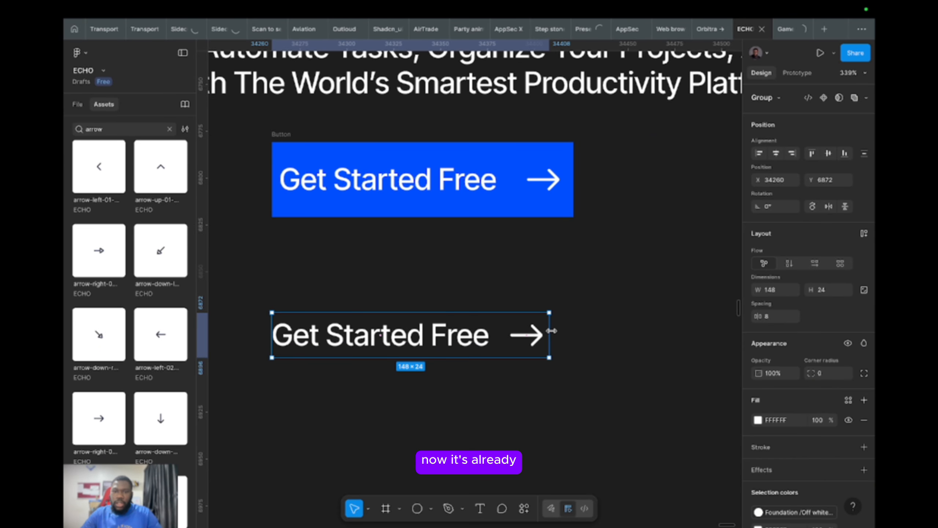
# - Narrow the label-and-arrow group to a width of 138, shrink it further to 53, and undo the last resize
pyautogui.moveTo(551, 331); pyautogui.dragTo(530, 328)
pyautogui.click(77, 105)
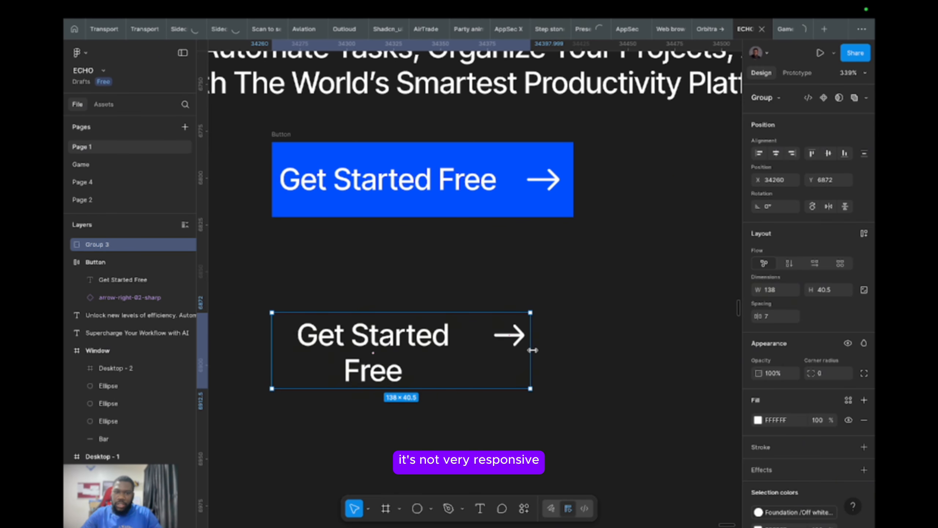
pyautogui.moveTo(532, 350); pyautogui.dragTo(358, 329)
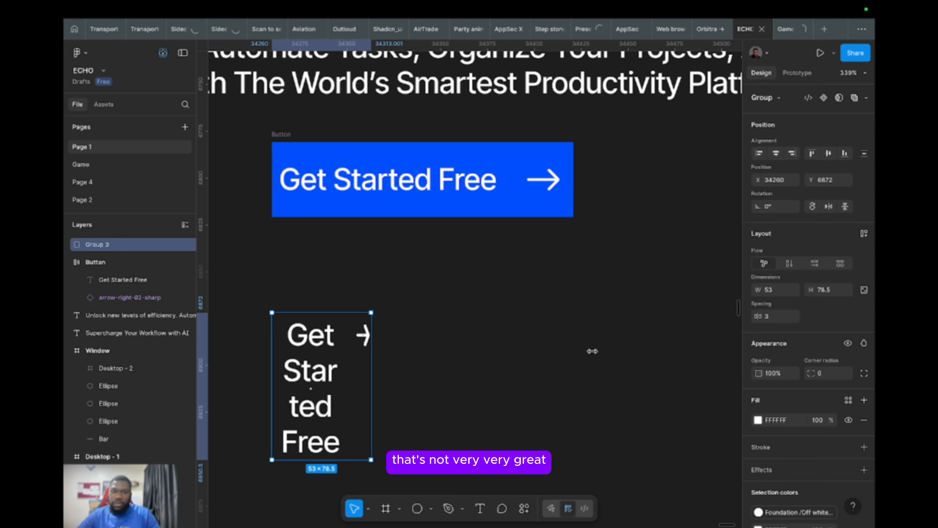
pyautogui.press('super+z')
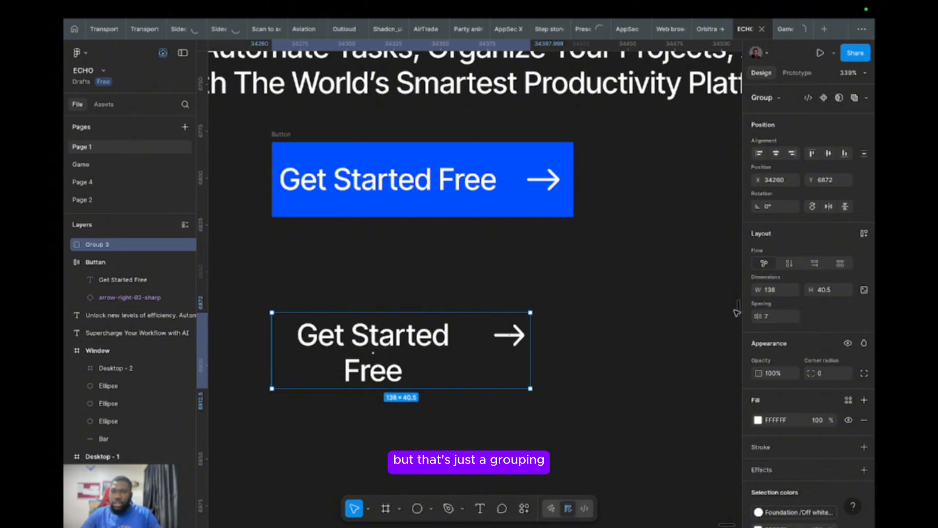
# - Set the label-and-arrow group's spacing to 60, and delete the group
pyautogui.moveTo(756, 315); pyautogui.dragTo(733, 321)
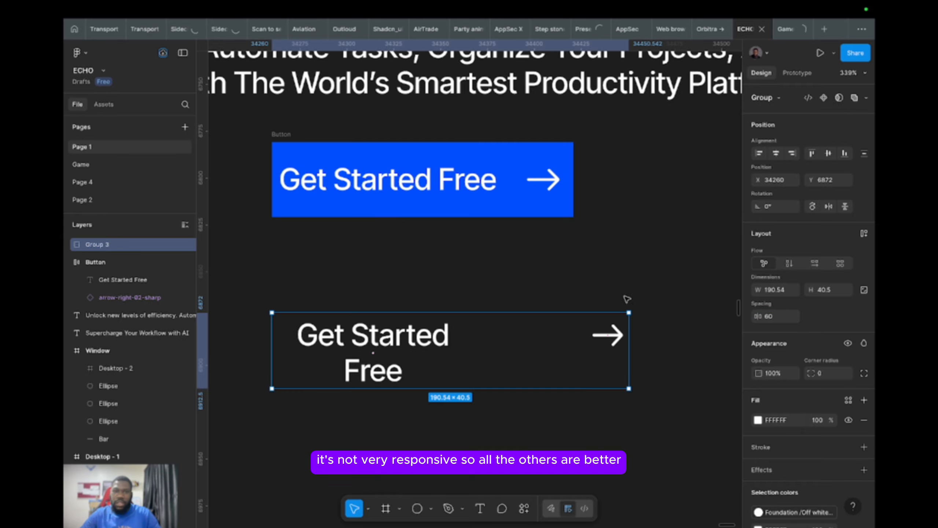
pyautogui.click(530, 269)
pyautogui.click(419, 322)
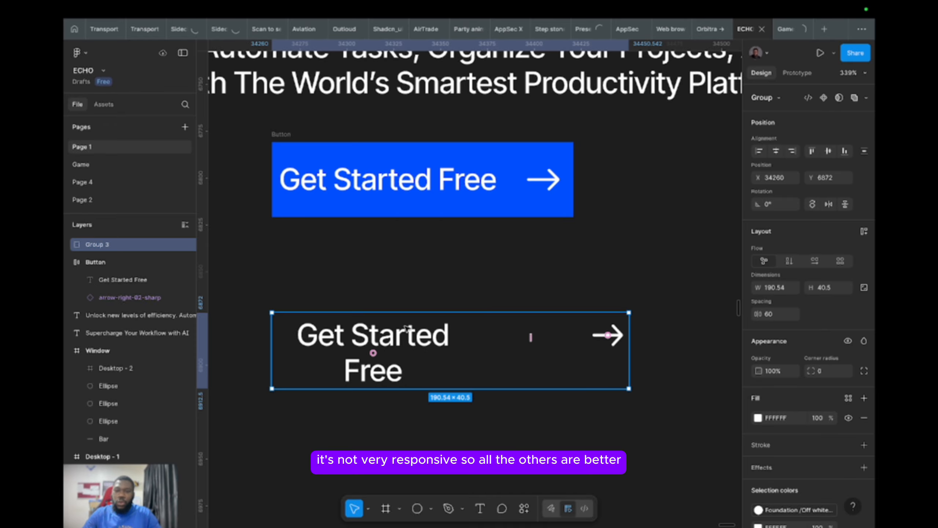
pyautogui.press('Delete')
# - Set the Button frame's horizontal padding to 16 and its corner radius to 4
pyautogui.scroll(-10, 415, 250)
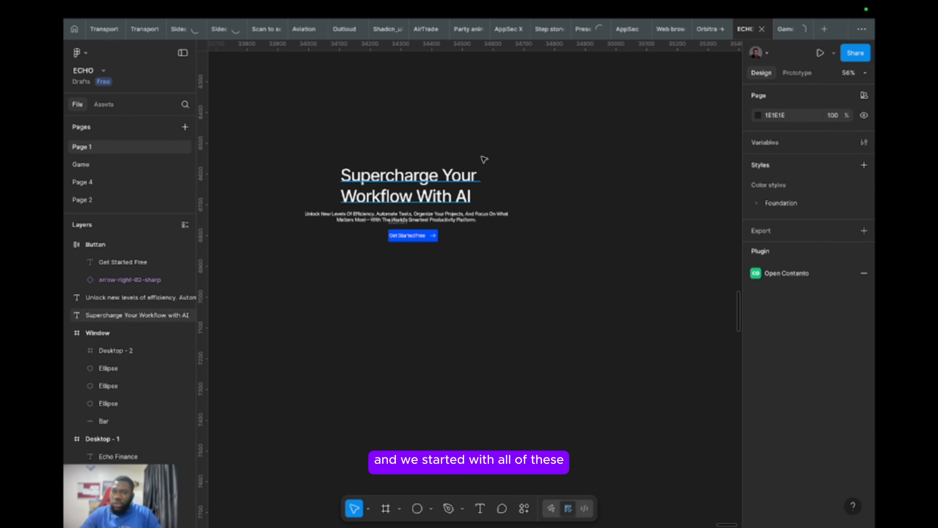
pyautogui.doubleClick(407, 235)
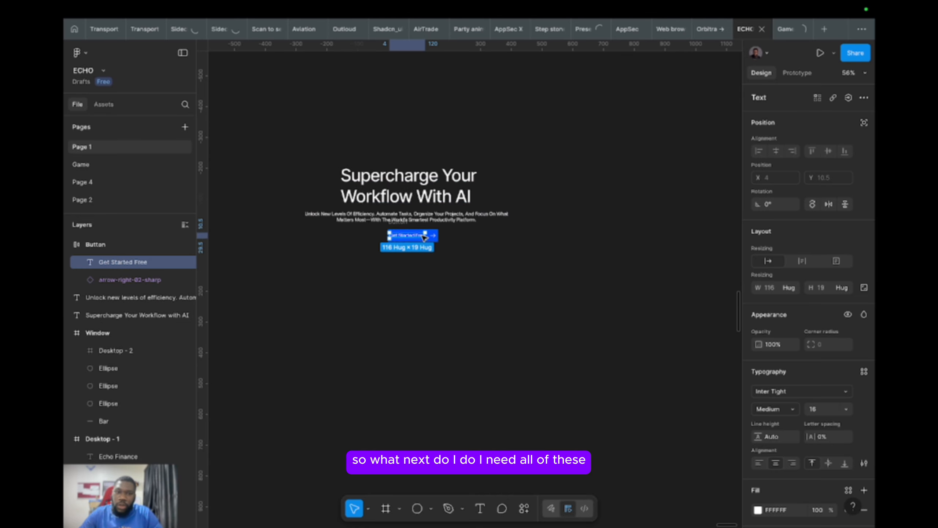
pyautogui.scroll(5, 422, 239)
pyautogui.click(448, 252)
pyautogui.scroll(4, 450, 253)
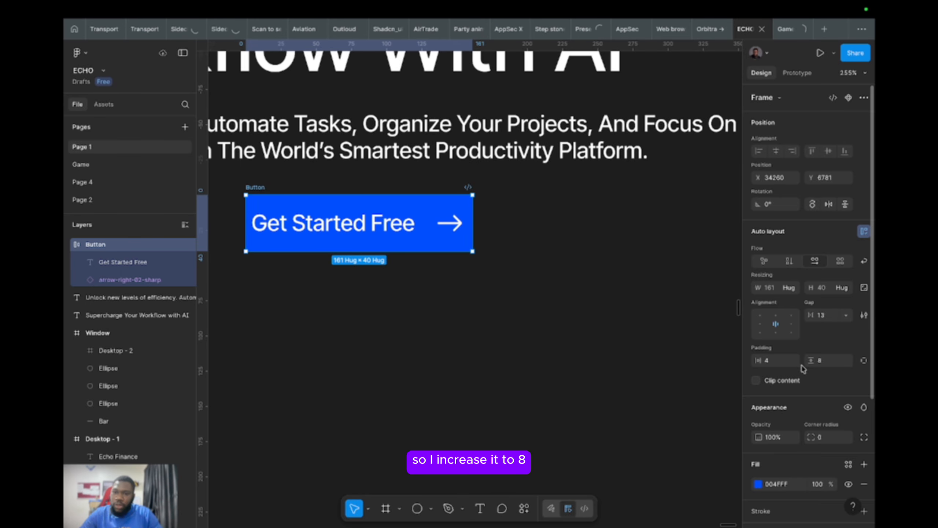
pyautogui.press('Return')
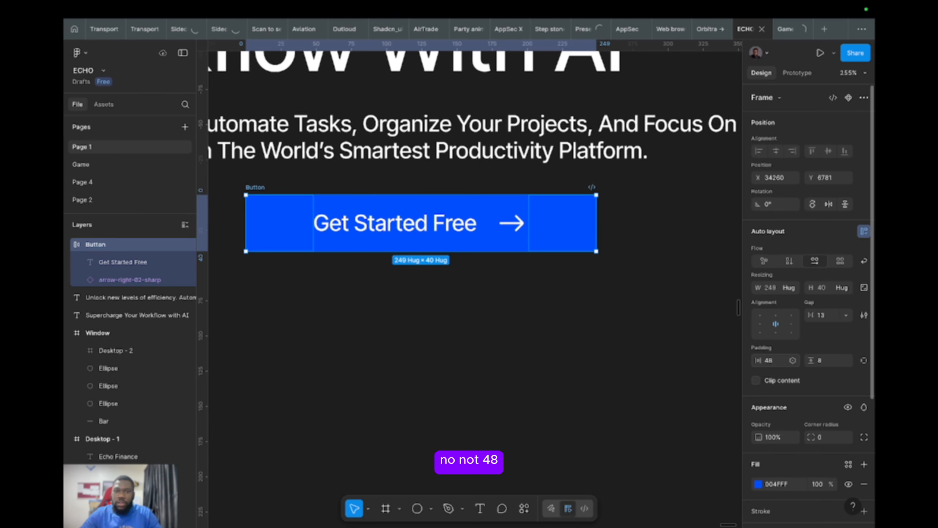
pyautogui.write('1')
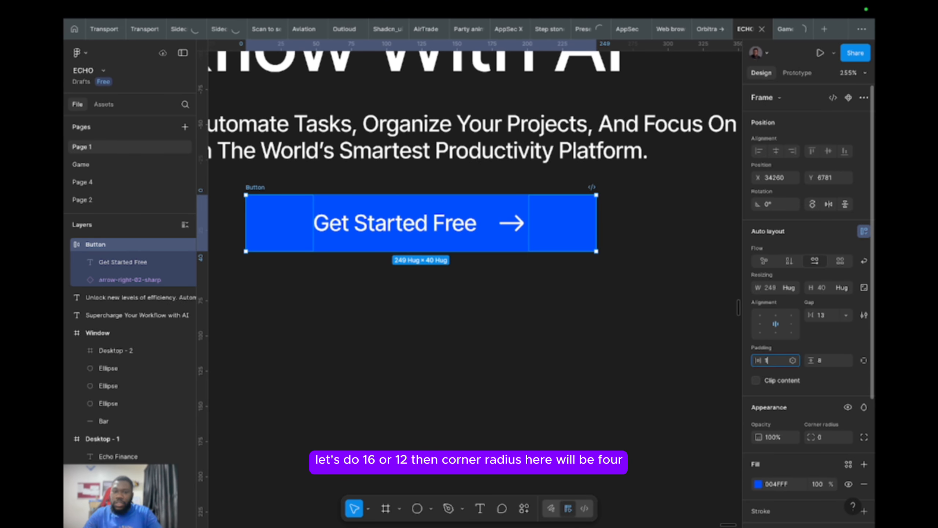
pyautogui.write('6')
pyautogui.press('Return')
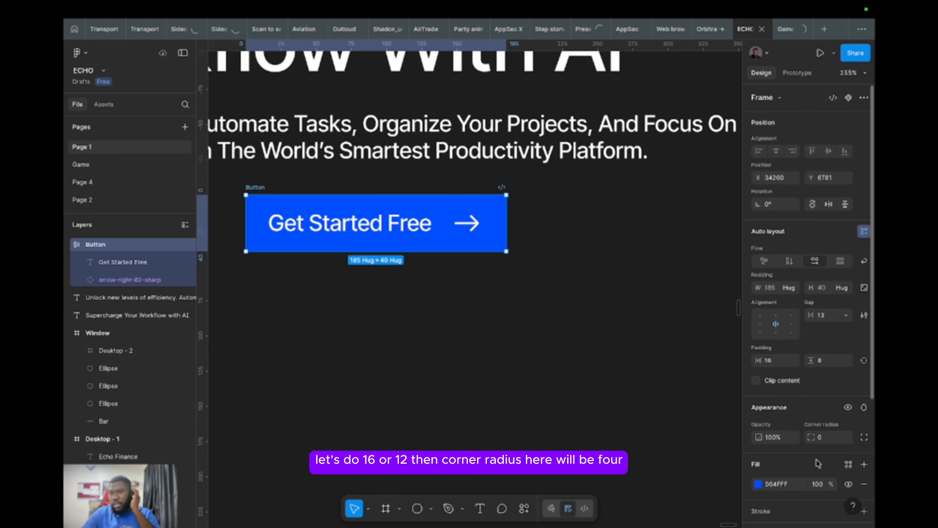
pyautogui.click(819, 442)
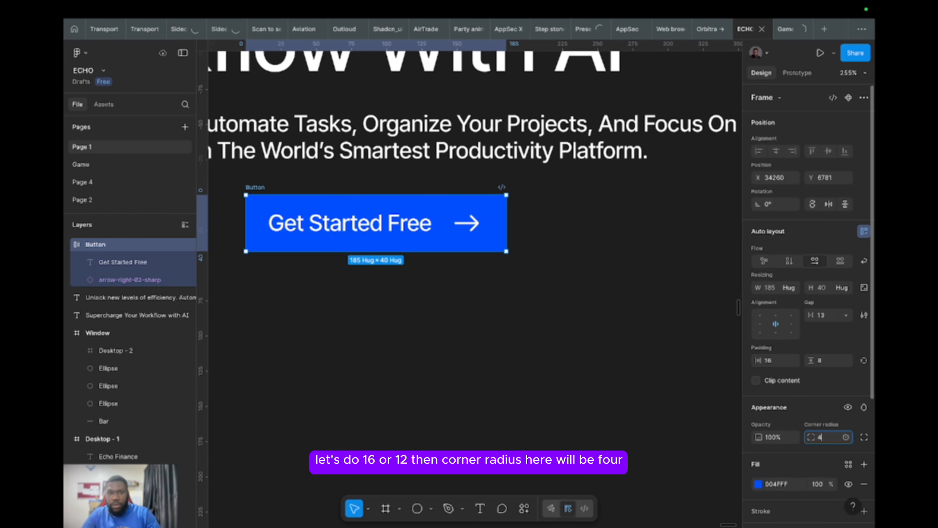
pyautogui.press('Return')
# - Wrap the Supercharge Your Workflow heading and the description below it in a vertical auto layout frame
pyautogui.scroll(-5, 535, 318)
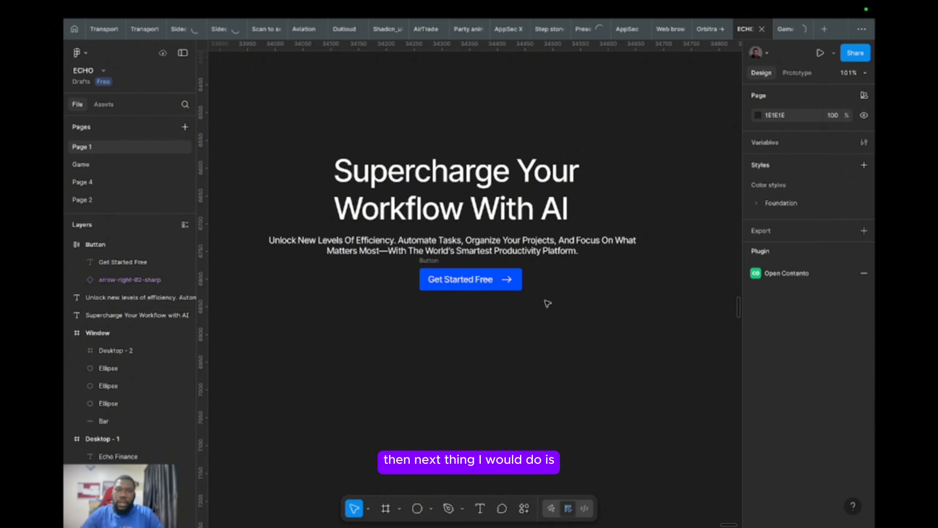
pyautogui.click(522, 201)
pyautogui.keyDown('shift'); pyautogui.click(524, 254); pyautogui.keyUp('shift')
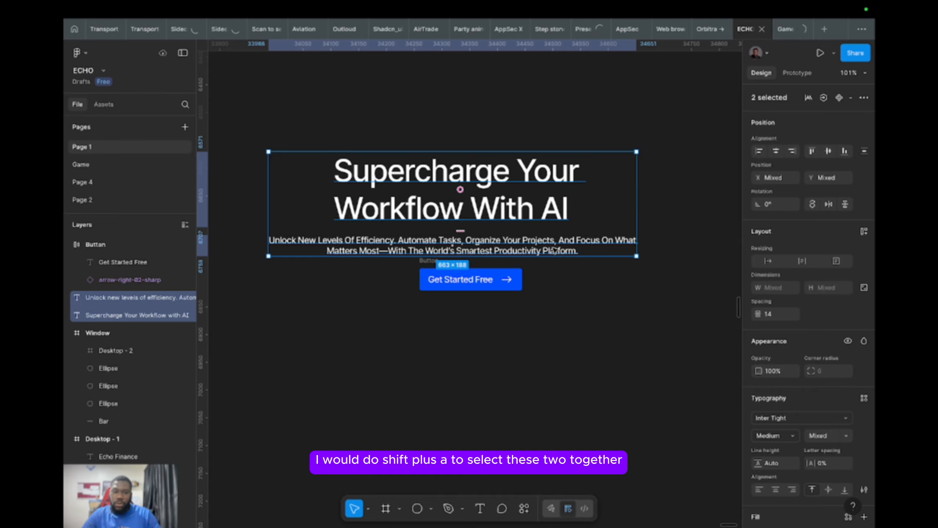
pyautogui.hotkey('shift', 'a')
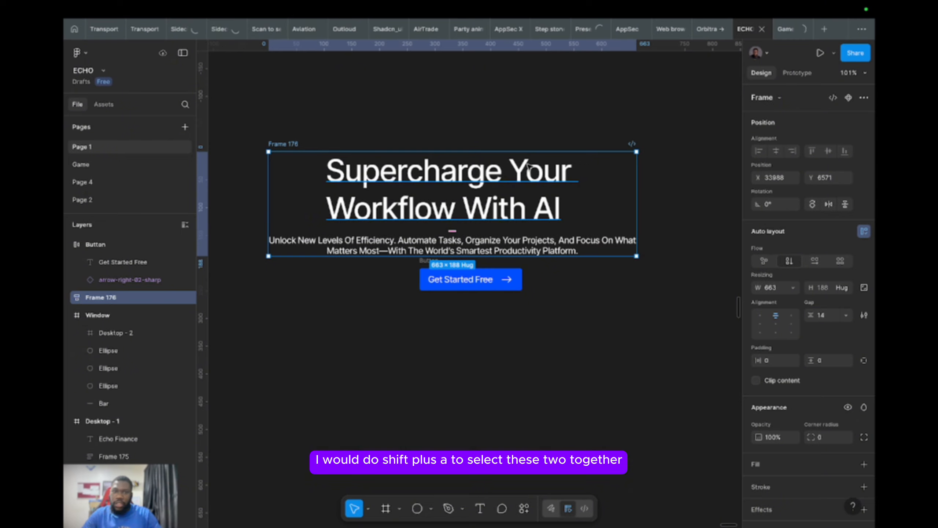
# - Move the heading-and-description frame up and across from the button, and set its auto layout gap to 16
pyautogui.moveTo(298, 145); pyautogui.dragTo(326, 136)
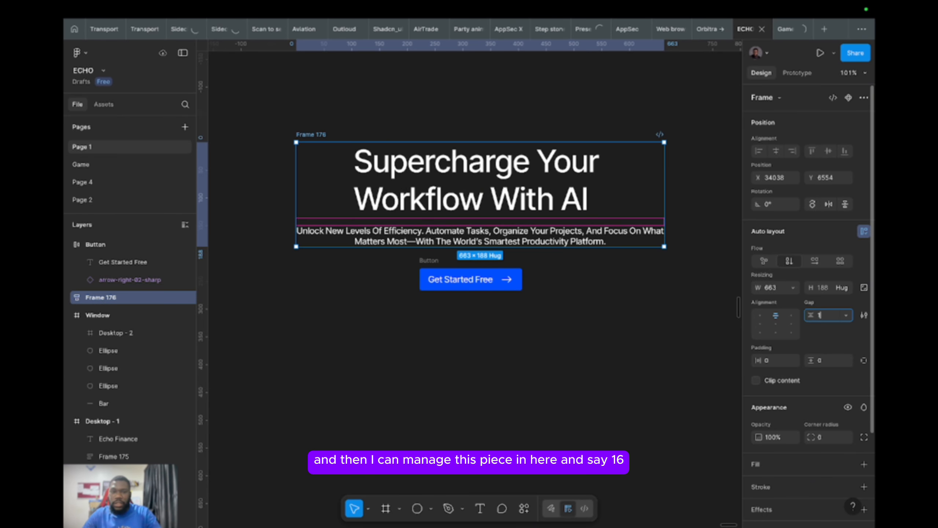
pyautogui.write('6')
pyautogui.press('Return')
pyautogui.click(582, 350)
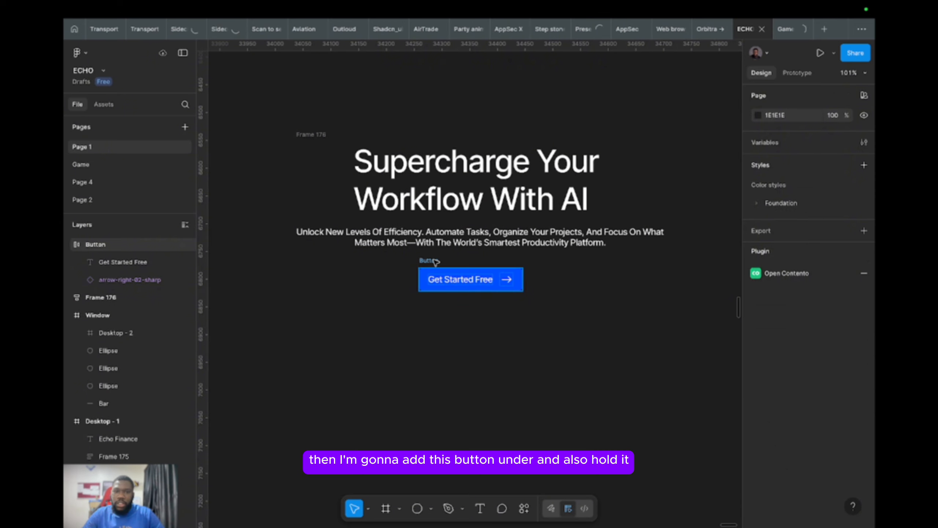
# - Wrap the button and the heading-and-description frame together in a vertical auto layout frame
pyautogui.click(436, 262)
pyautogui.keyDown('shift'); pyautogui.click(320, 136); pyautogui.keyUp('shift')
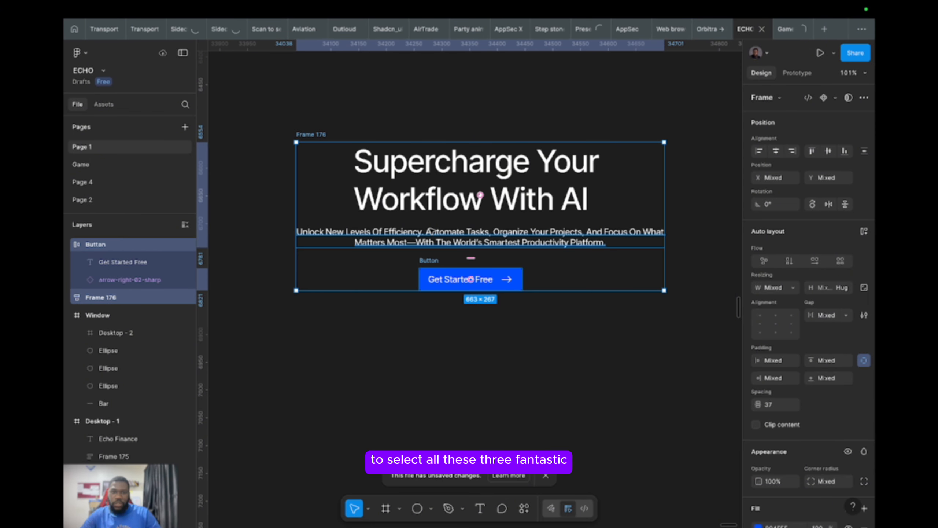
pyautogui.hotkey('shift', 'a')
pyautogui.click(582, 374)
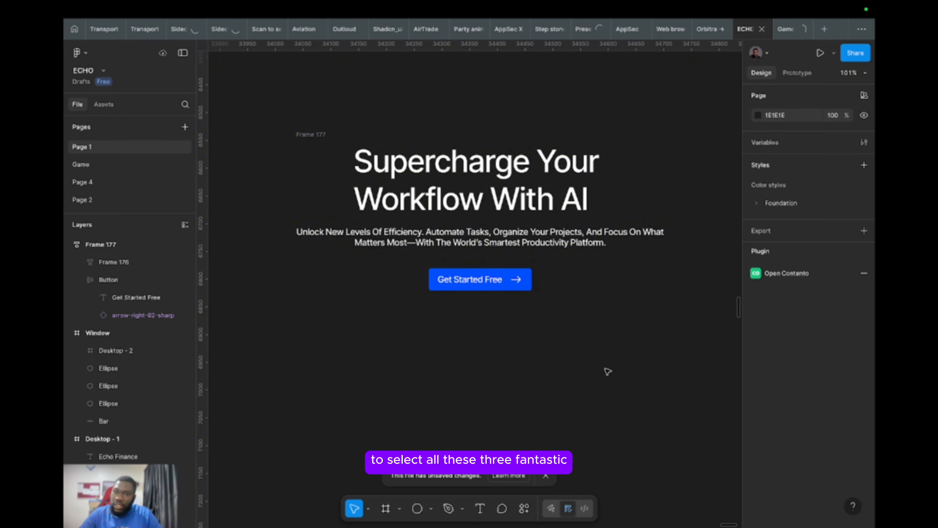
# - Add a Desktop preset frame, 1440 × 1024, beside the hero content
pyautogui.scroll(-5, 607, 371)
pyautogui.hscroll(2, 606, 370)
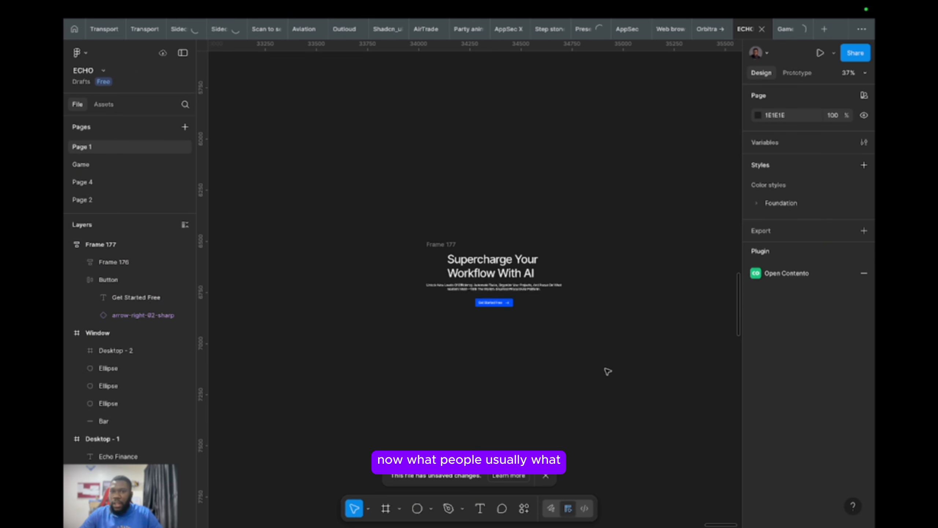
pyautogui.click(438, 240)
pyautogui.hscroll(3, 439, 241)
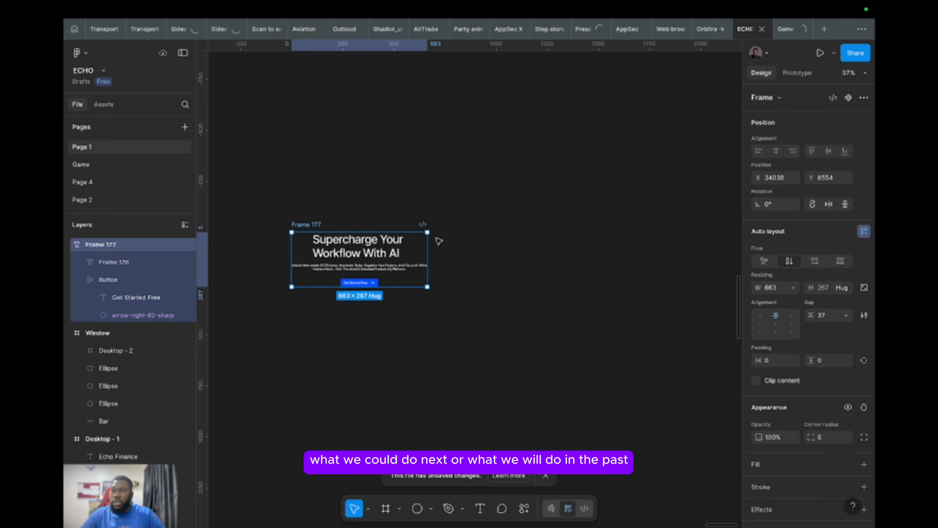
pyautogui.press('f')
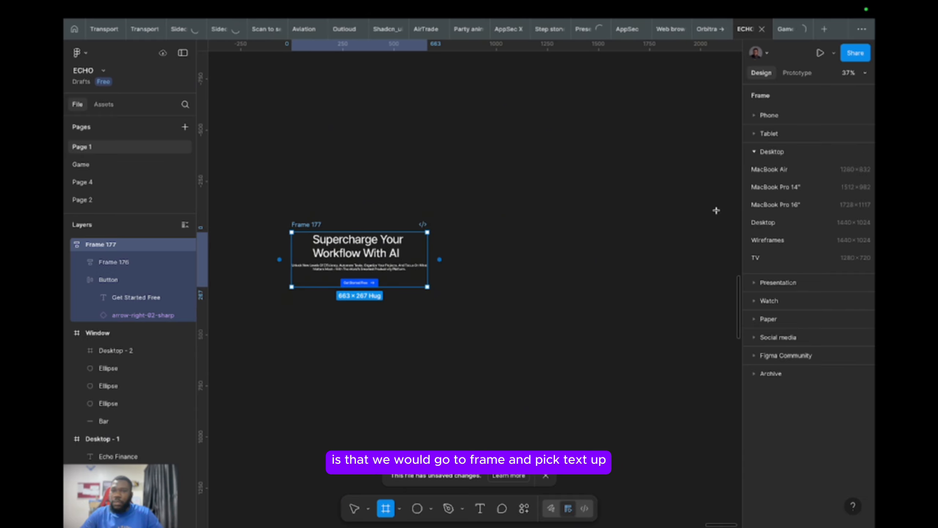
pyautogui.click(781, 223)
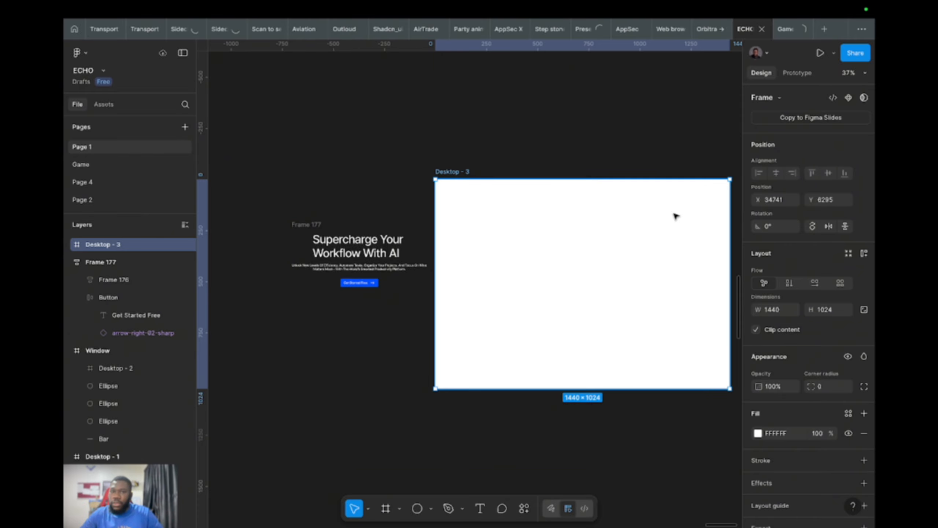
pyautogui.click(305, 224)
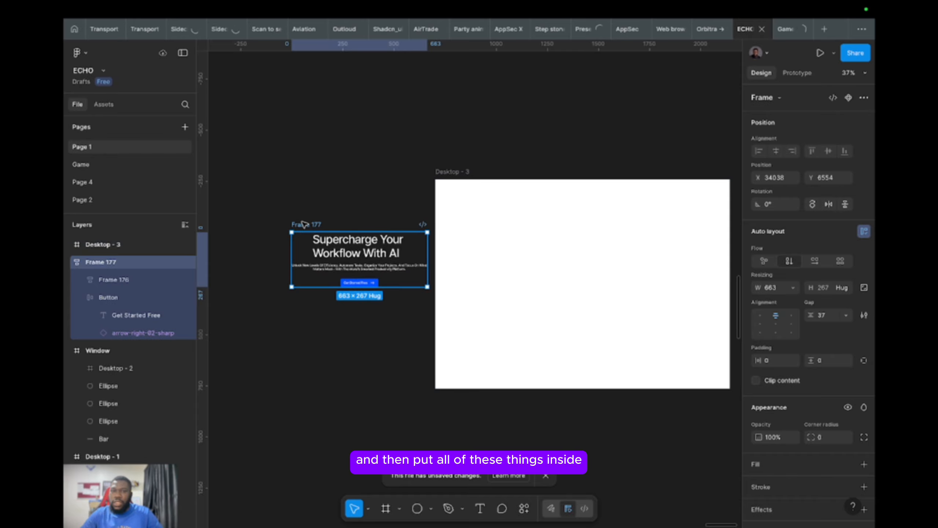
pyautogui.doubleClick(341, 247)
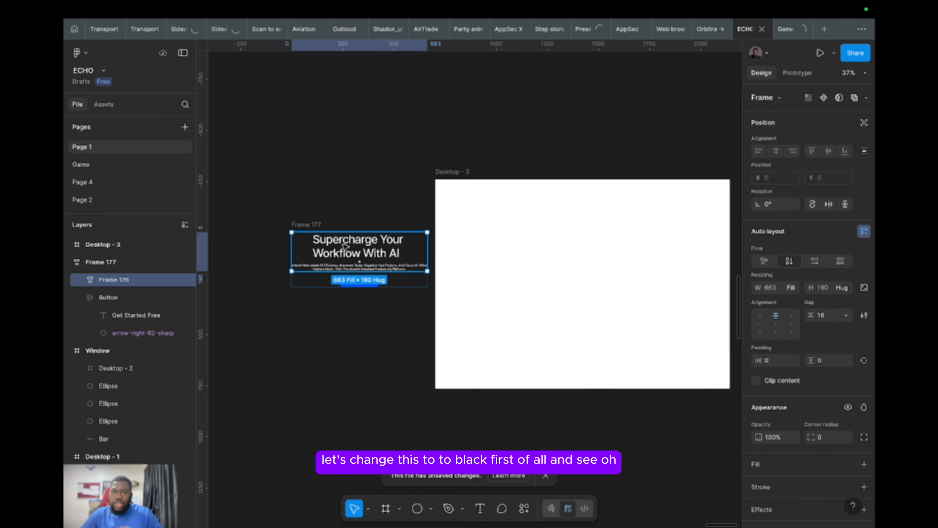
pyautogui.click(767, 471)
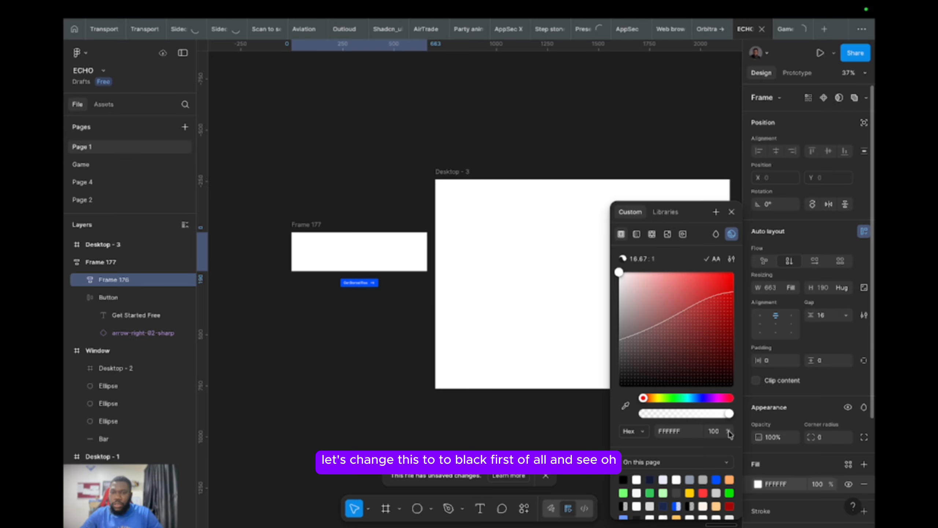
pyautogui.moveTo(653, 352); pyautogui.dragTo(599, 425)
pyautogui.hotkey('ctrl', 'z')
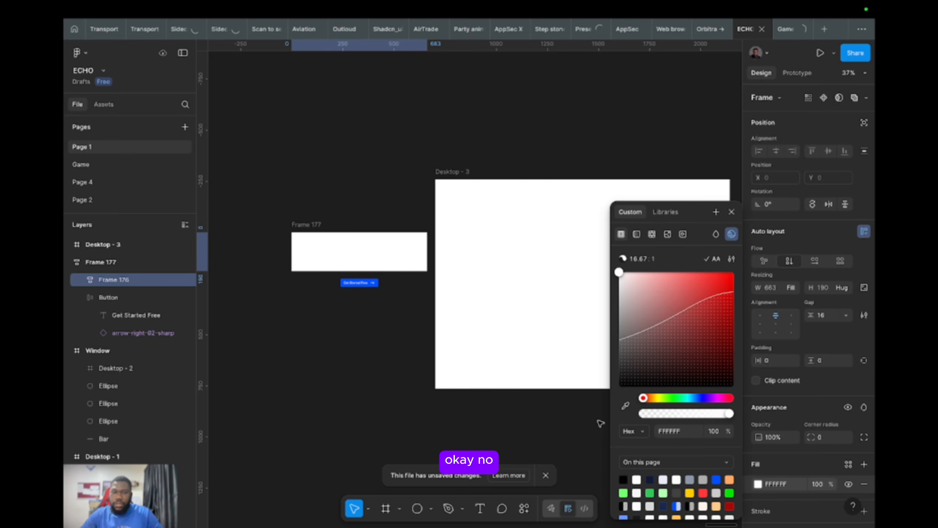
pyautogui.hotkey('ctrl', 'z')
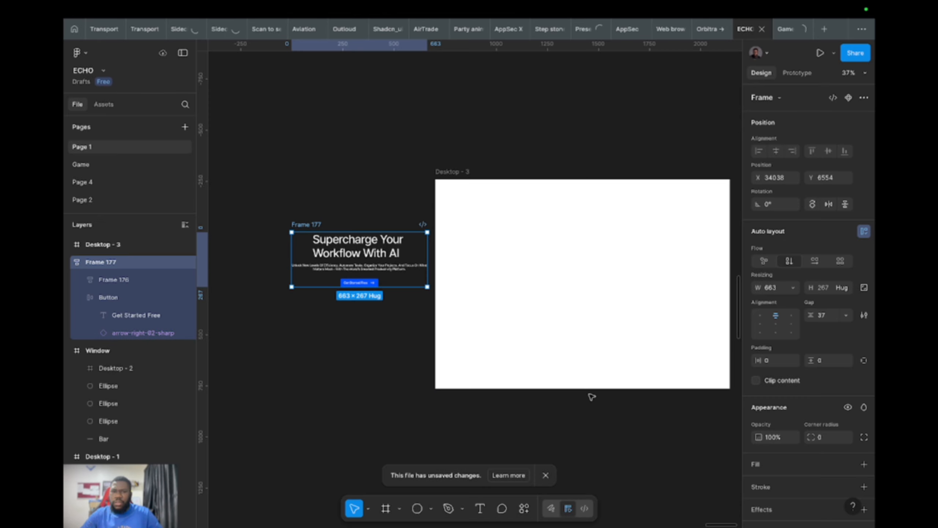
# - Change the selection color of the heading and description text to black, 000000
pyautogui.scroll(-3, 764, 475)
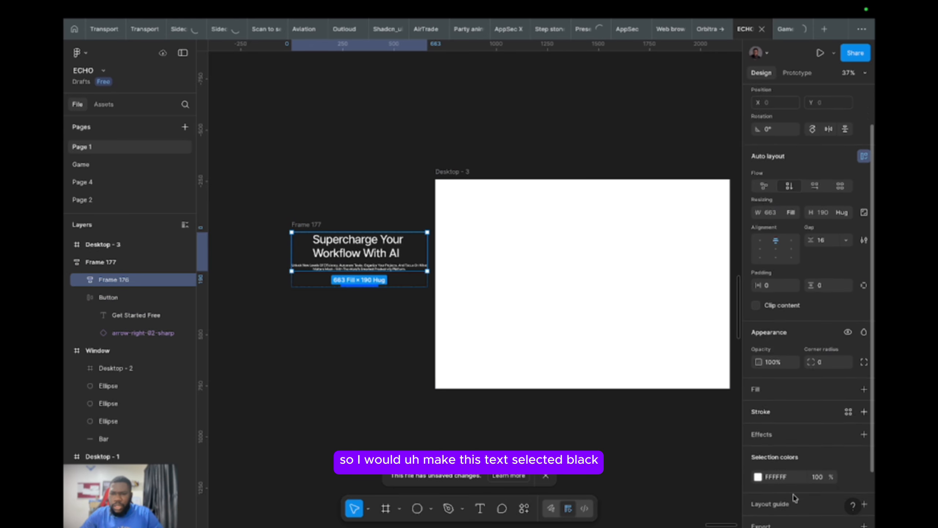
pyautogui.click(758, 439)
pyautogui.click(652, 355)
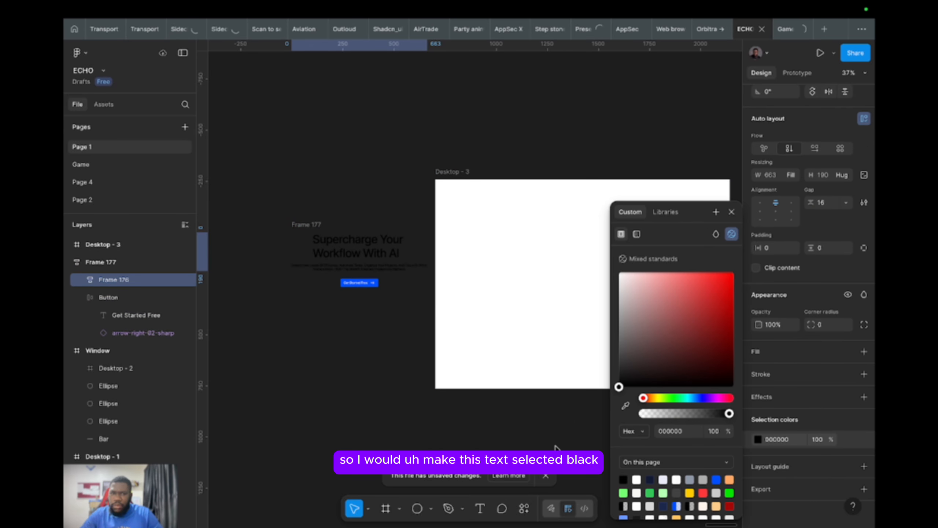
pyautogui.click(349, 204)
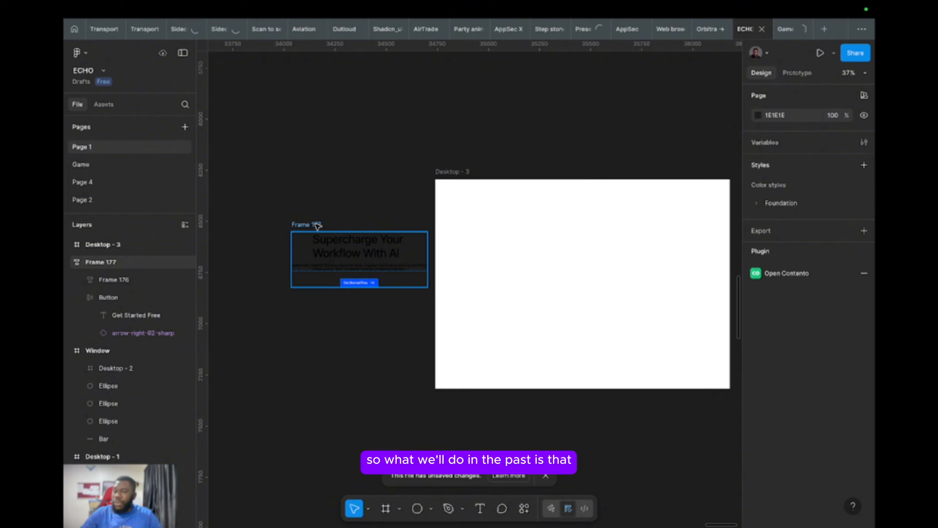
# - Try placing the hero content frame inside the white Desktop frame, and move it back out onto the empty canvas
pyautogui.moveTo(317, 226); pyautogui.dragTo(567, 248)
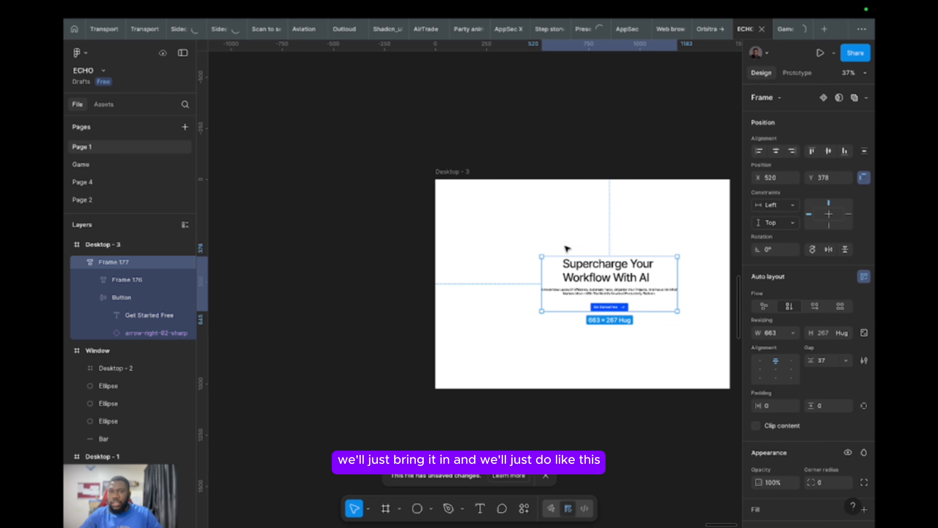
pyautogui.moveTo(613, 269); pyautogui.dragTo(393, 251)
pyautogui.scroll(-5, 598, 256)
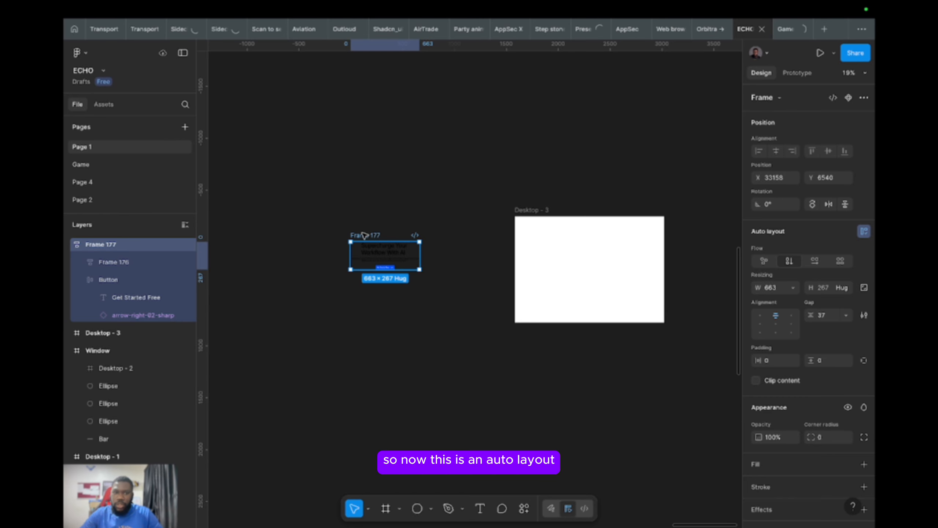
# - Rename the hero content frame as Container
pyautogui.write('Con')
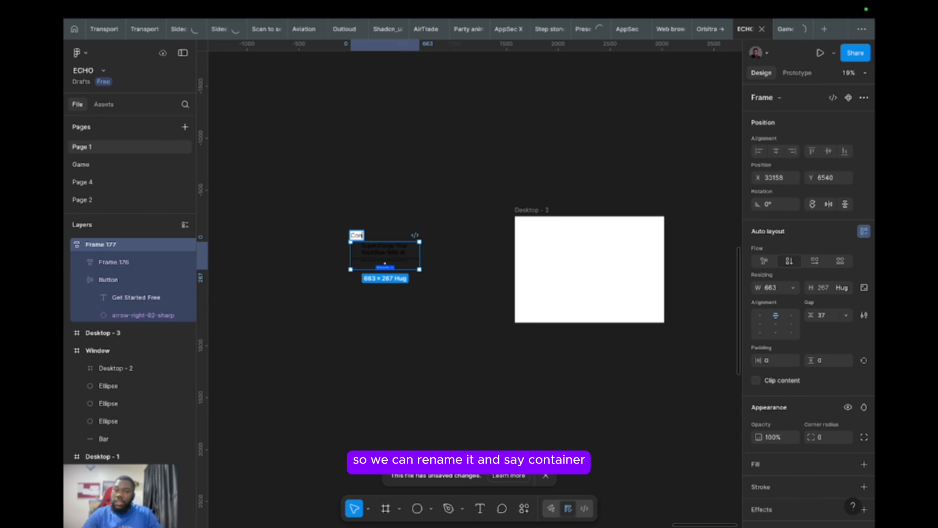
pyautogui.write('tainer')
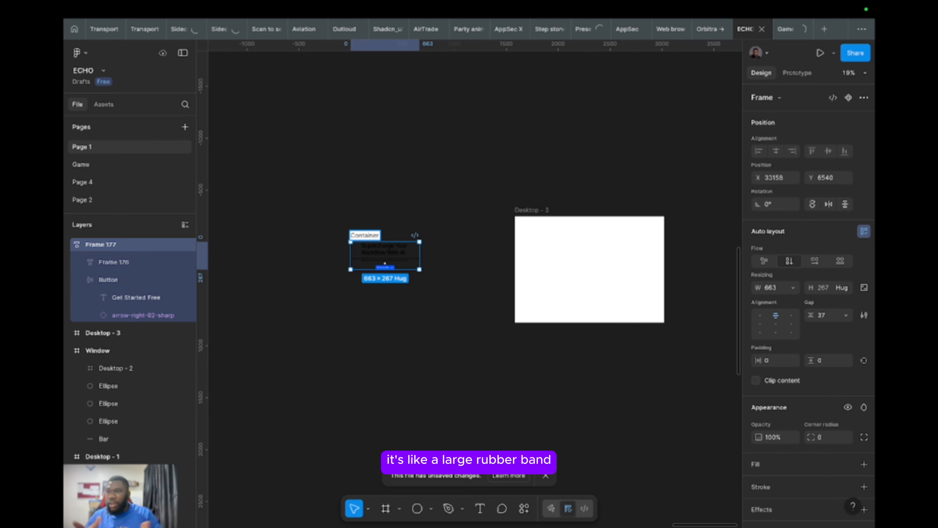
pyautogui.click(365, 224)
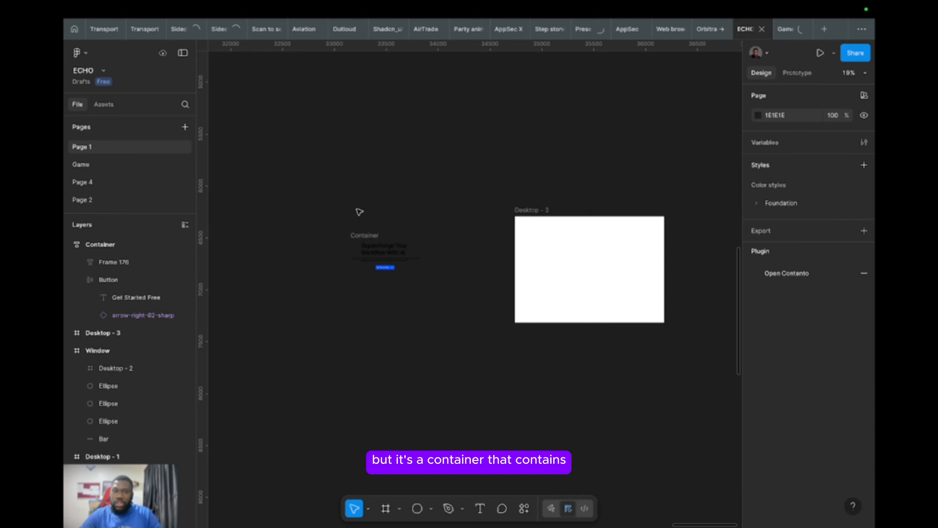
# - Wrap the Container in another auto layout frame and set the new frame's width to 1440, matching the Desktop frame
pyautogui.click(374, 235)
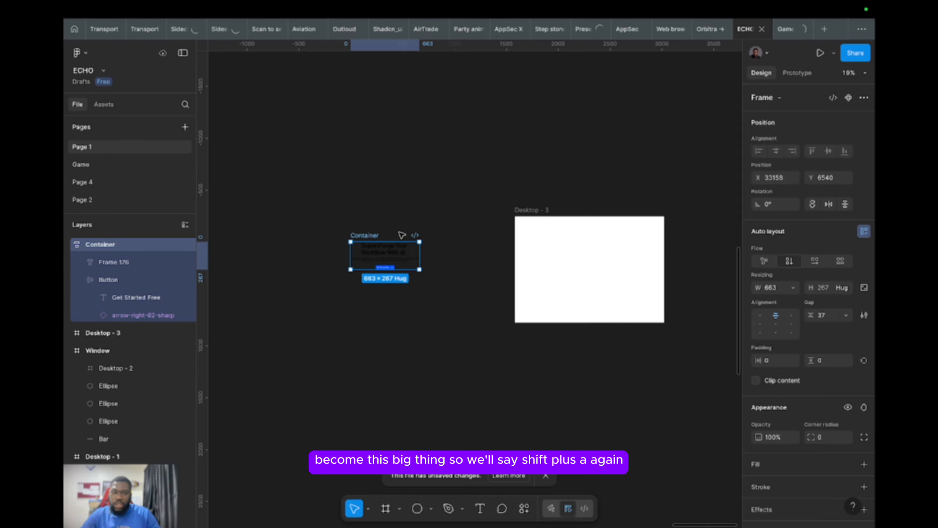
pyautogui.hotkey('shift', 'a')
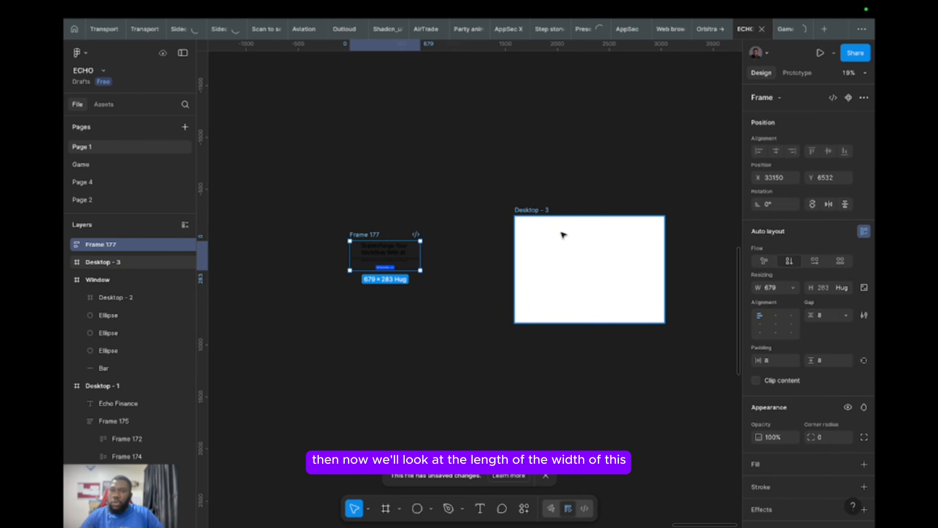
pyautogui.click(548, 212)
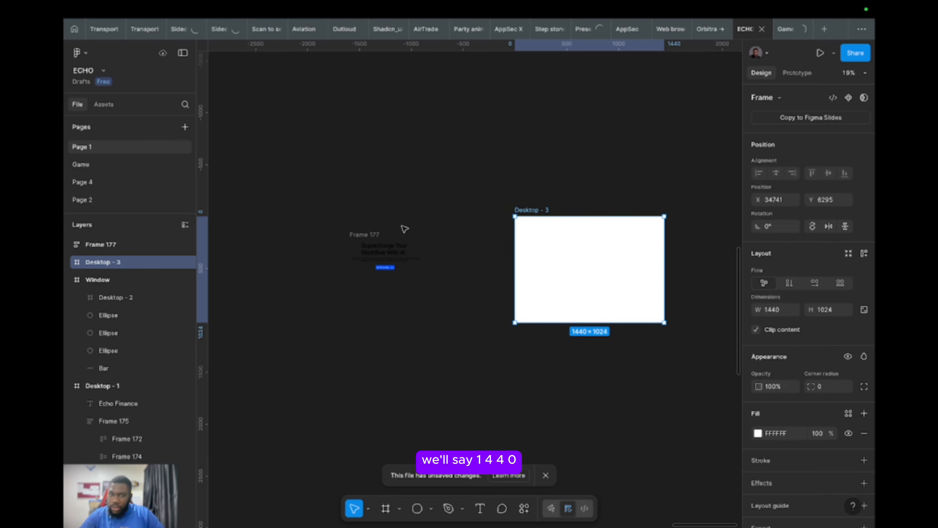
pyautogui.click(359, 232)
pyautogui.click(773, 289)
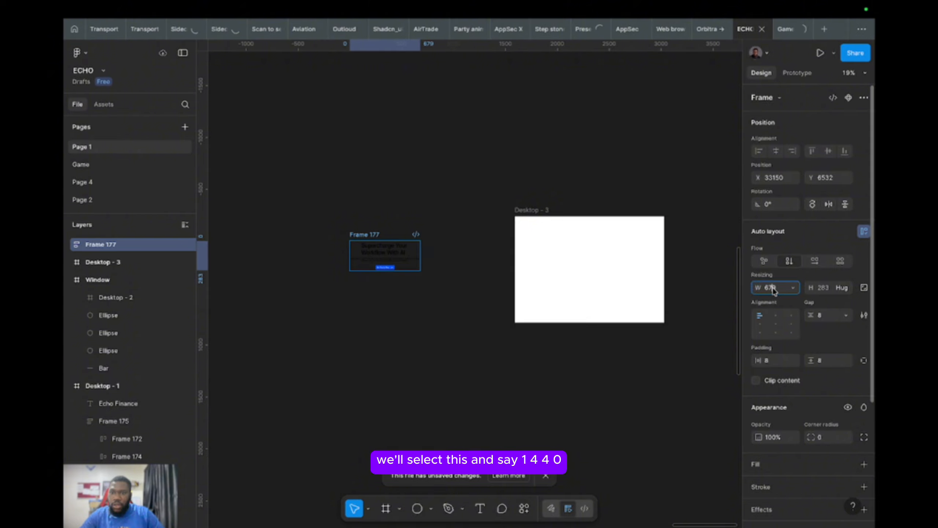
pyautogui.press('Return')
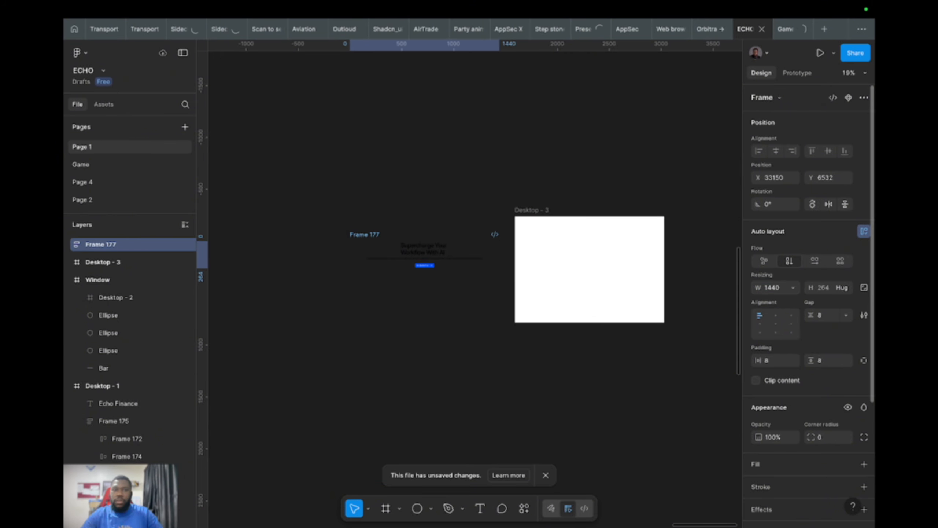
# - Set the outer auto layout frame's height to 1024, matching the Desktop frame
pyautogui.click(542, 214)
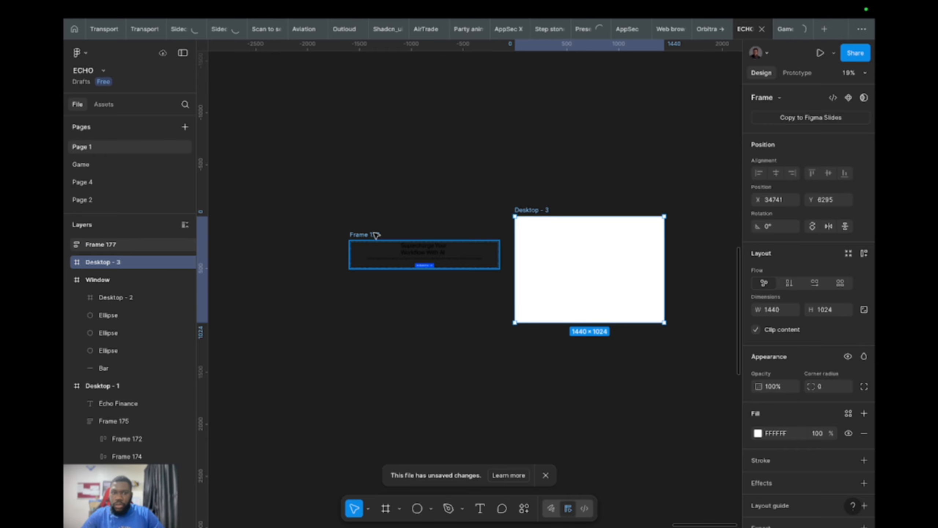
pyautogui.click(424, 247)
pyautogui.click(824, 288)
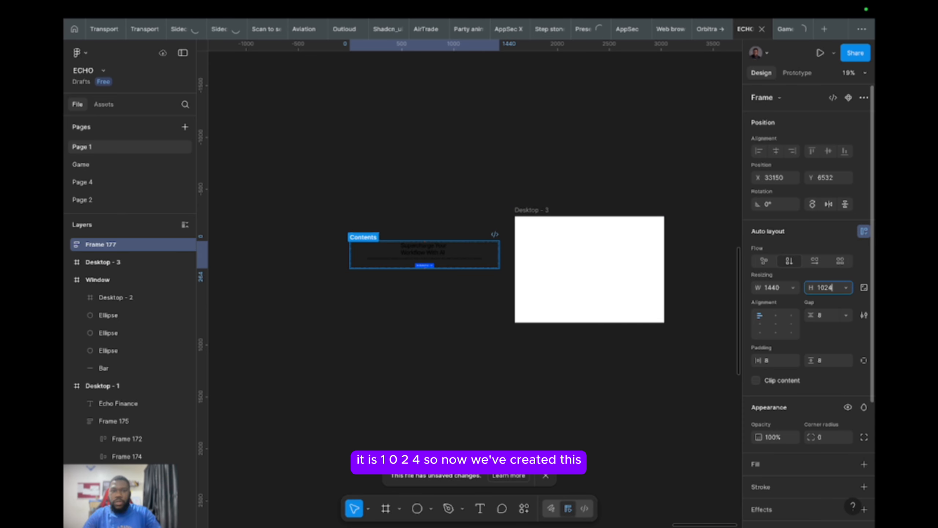
pyautogui.press('Return')
# - Move the Desktop frame farther away from the outer auto layout frame, and give the outer frame a white FFFFFF fill
pyautogui.click(546, 211)
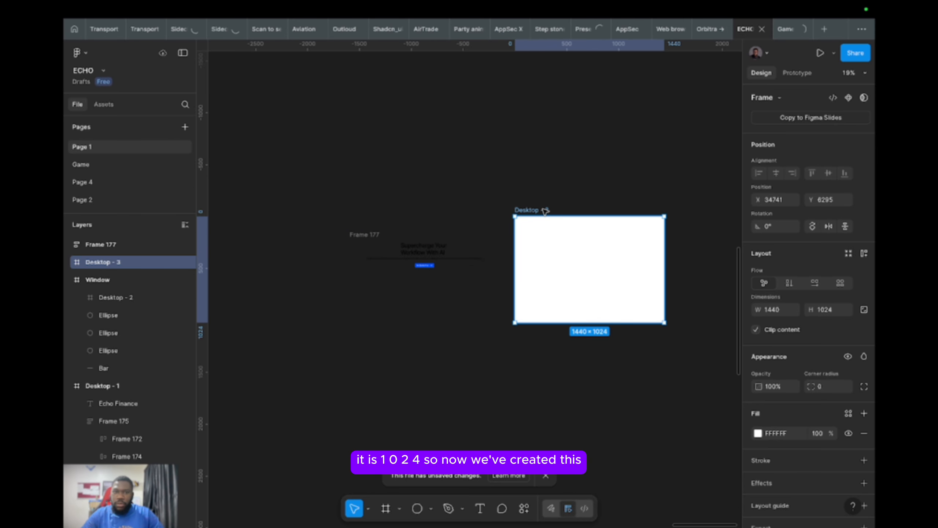
pyautogui.moveTo(546, 211); pyautogui.dragTo(644, 201)
pyautogui.click(372, 235)
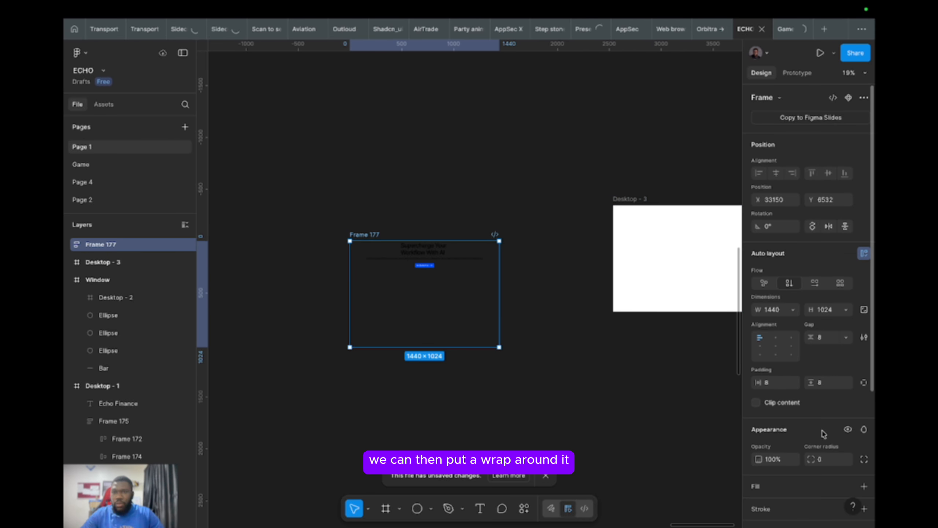
pyautogui.click(786, 493)
pyautogui.scroll(-3, 575, 344)
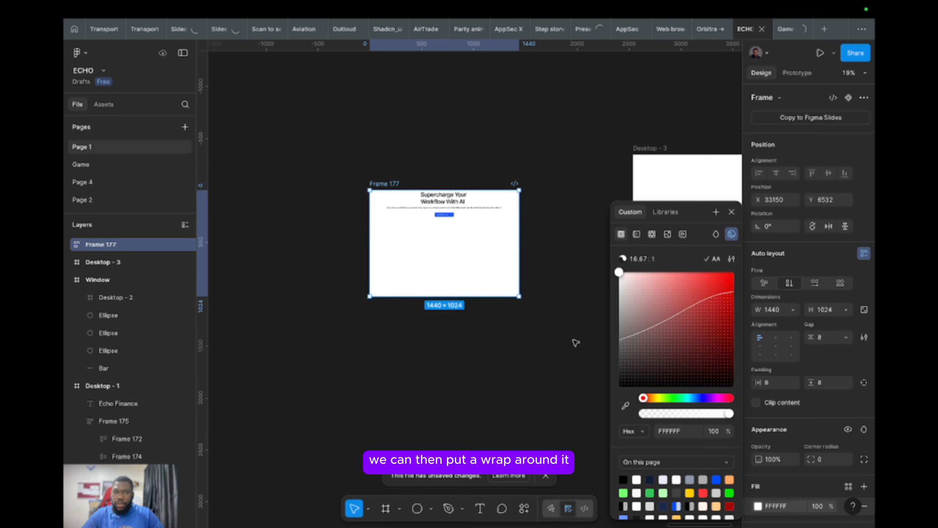
# - Align the outer frame's content to the center both horizontally and vertically
pyautogui.hscroll(5, 575, 343)
pyautogui.scroll(-1, 575, 344)
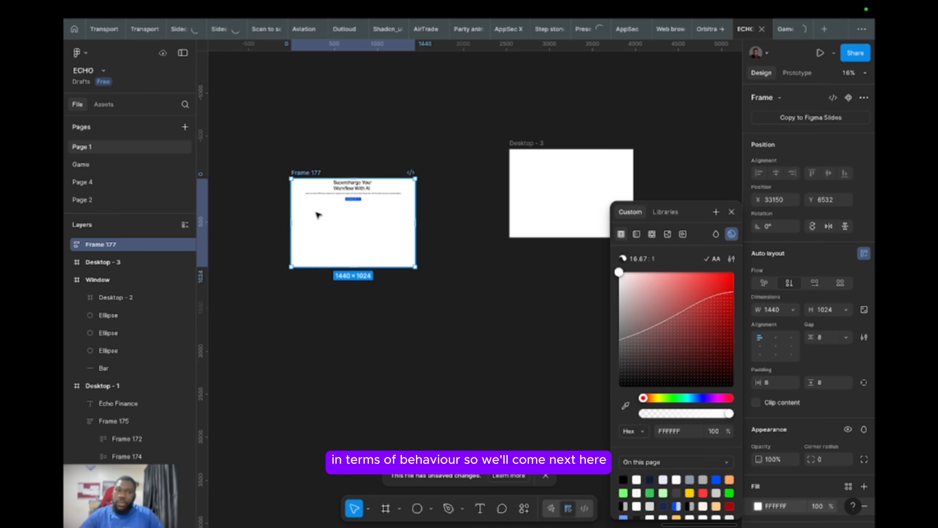
pyautogui.click(312, 174)
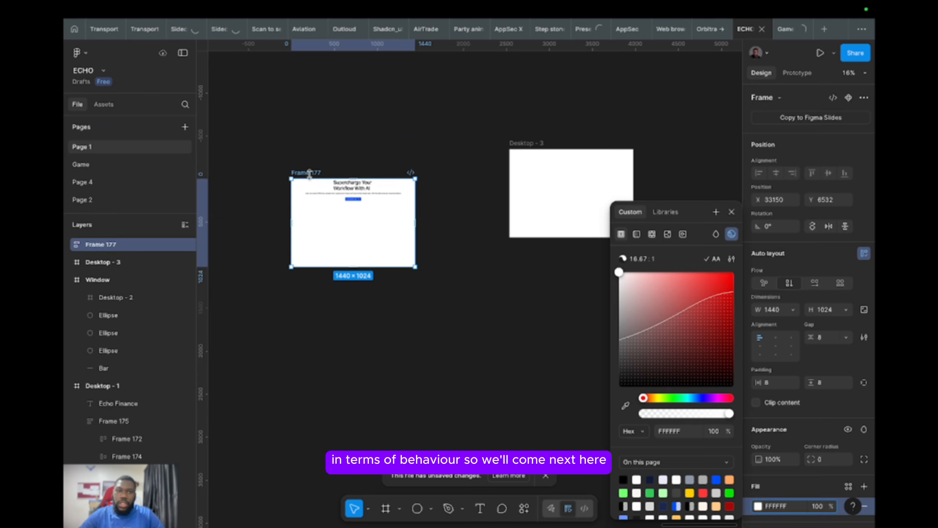
pyautogui.click(775, 347)
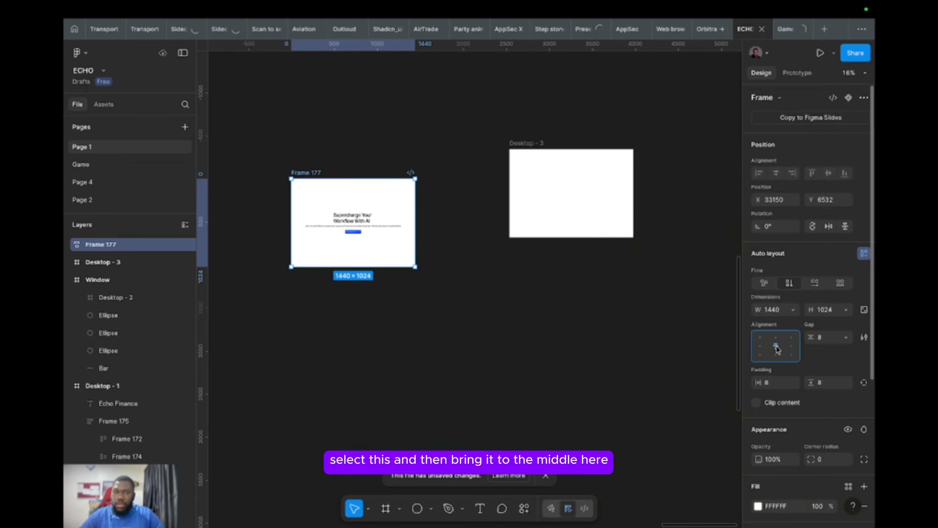
pyautogui.scroll(5, 407, 224)
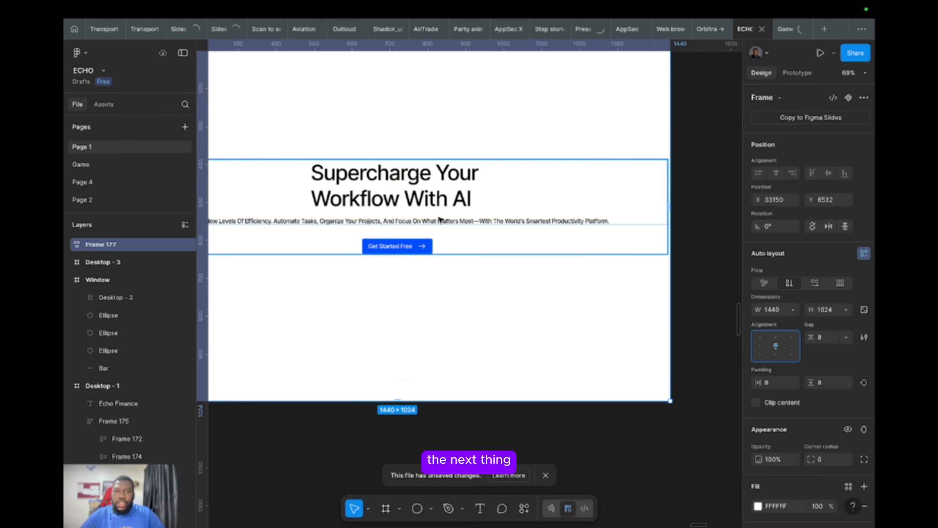
# - Break the hero description into two lines, starting the second line at "What Matters Most"
pyautogui.doubleClick(429, 221)
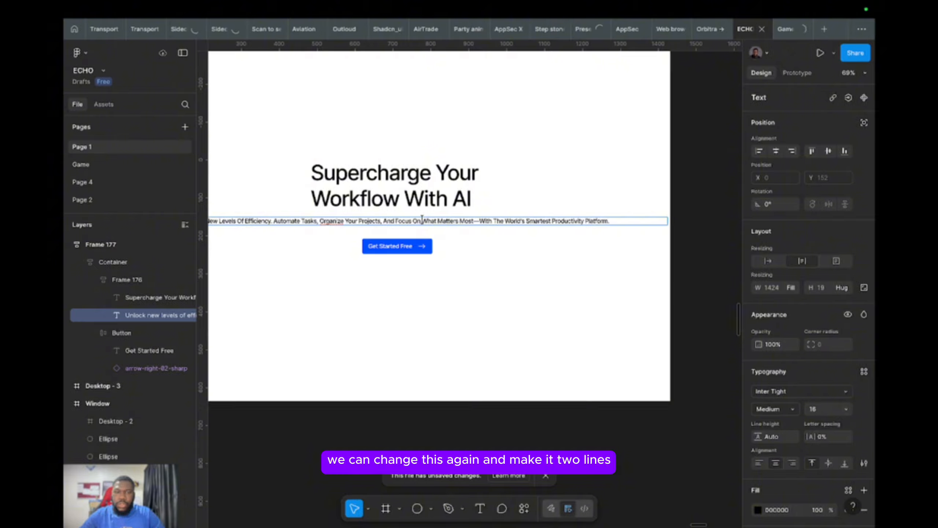
pyautogui.press('Return')
pyautogui.click(554, 250)
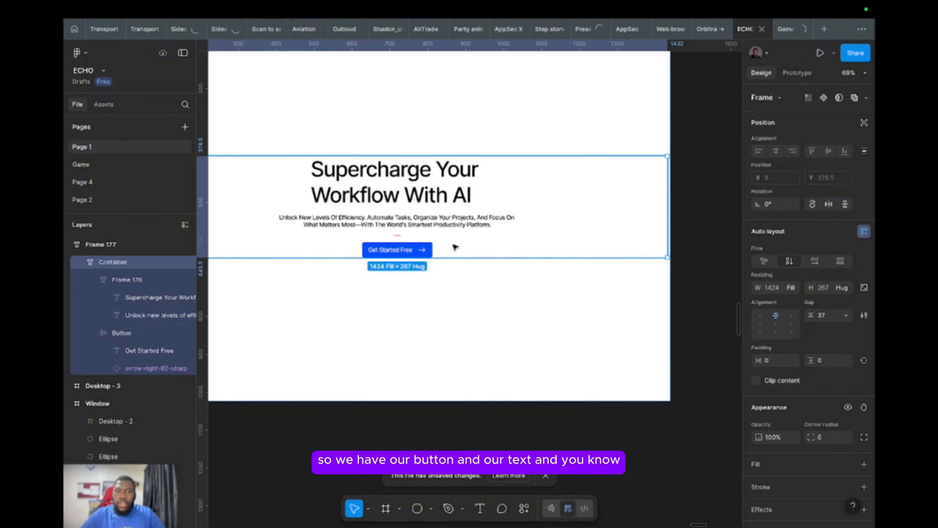
# - Search the available plugins for "lummi" and run the Lummi plugin
pyautogui.keyDown('ctrl'); pyautogui.scroll(-4, 436, 284); pyautogui.keyUp('ctrl')
pyautogui.hscroll(-3, 444, 292)
pyautogui.scroll(-1, 445, 292)
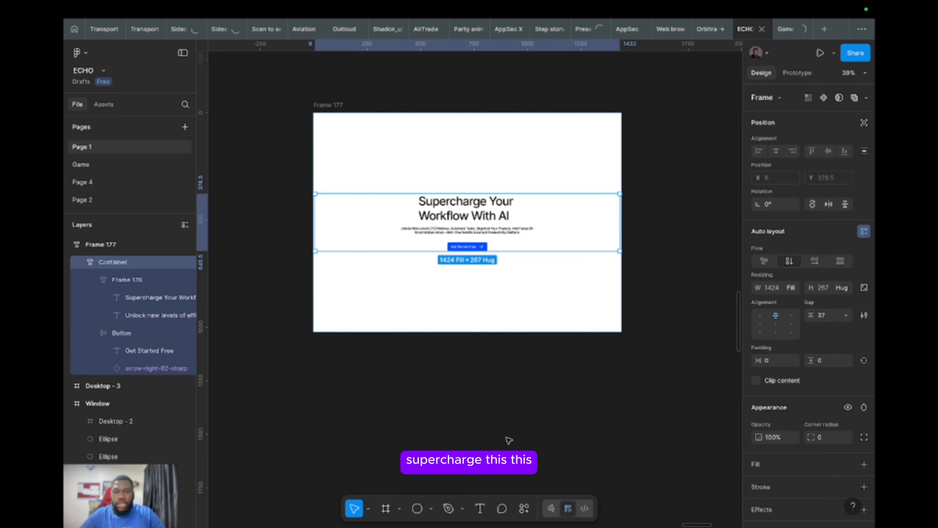
pyautogui.click(527, 508)
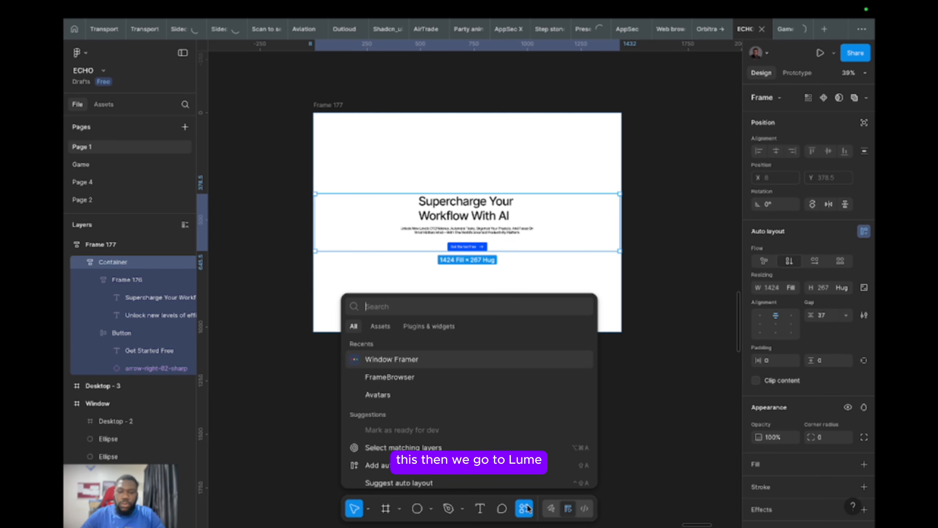
pyautogui.write('lummi')
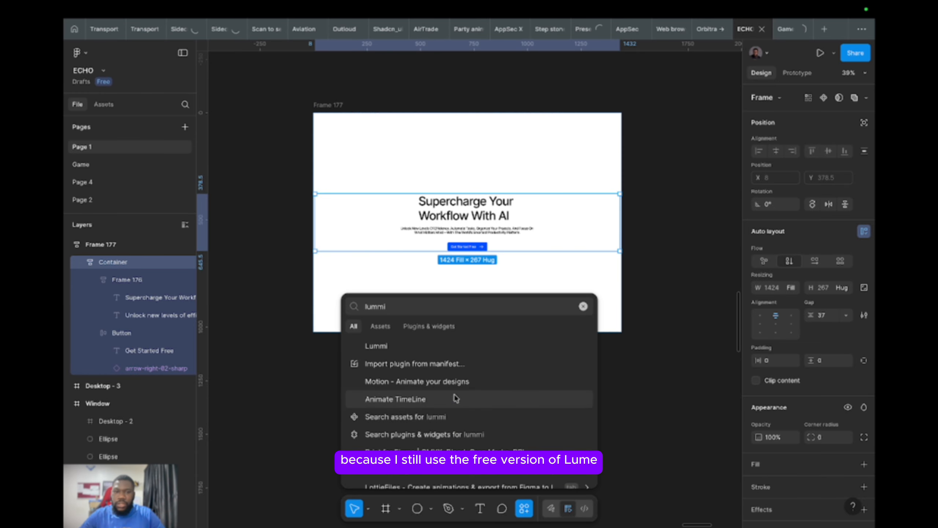
pyautogui.click(386, 346)
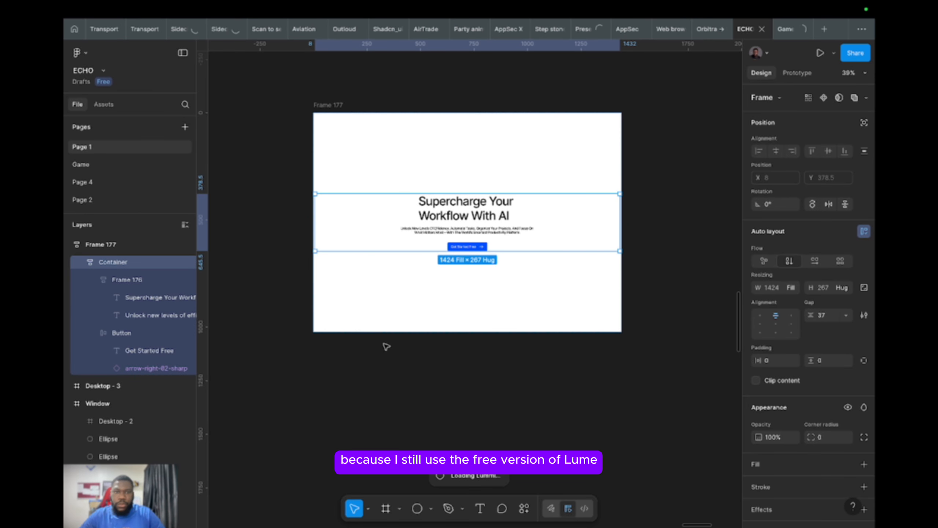
pyautogui.hscroll(-2, 386, 346)
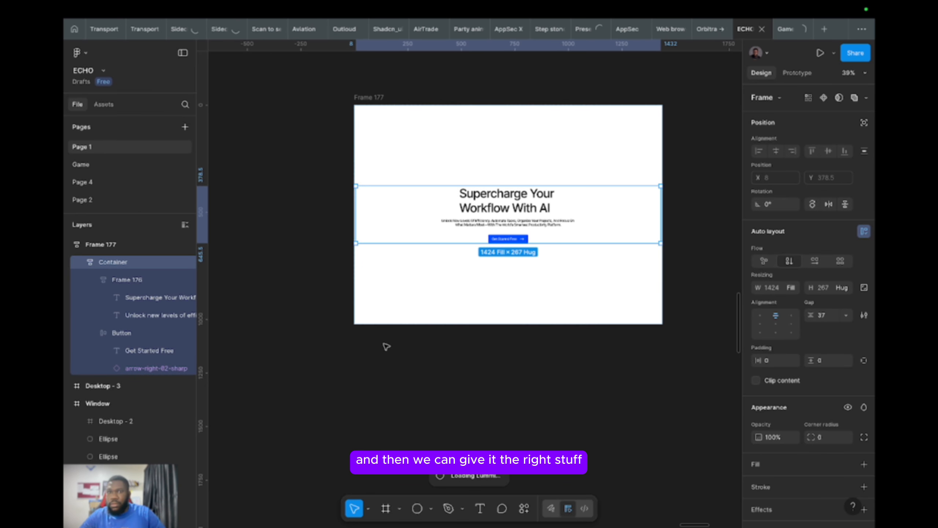
# - Switch to the Perplexity chat in the browser and submit the follow-up prompt "Nav bar menu"
pyautogui.hotkey('ctrl', 'Left')
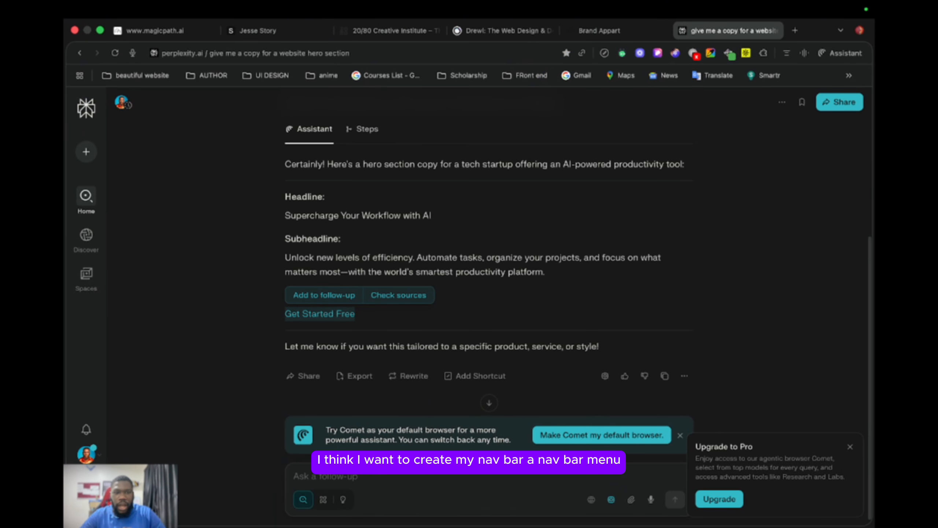
pyautogui.click(378, 475)
pyautogui.write('Nav')
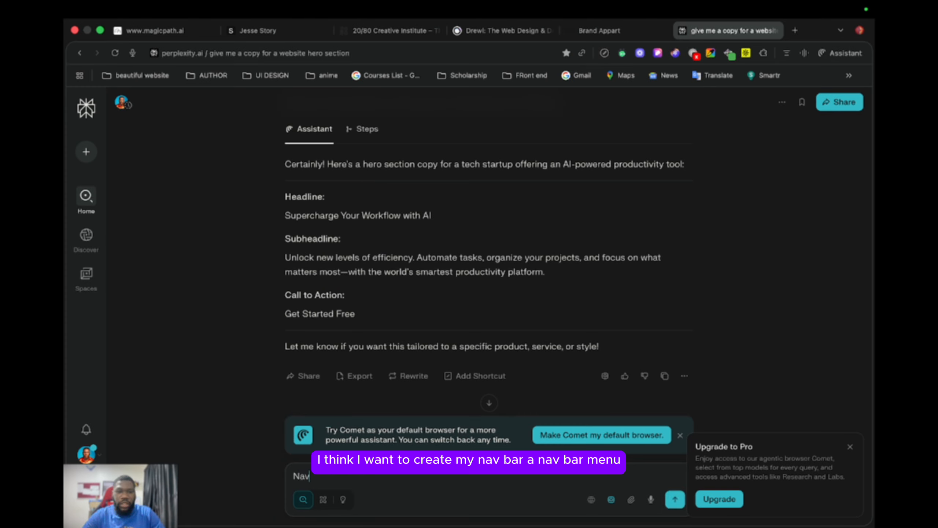
pyautogui.write(' bar men')
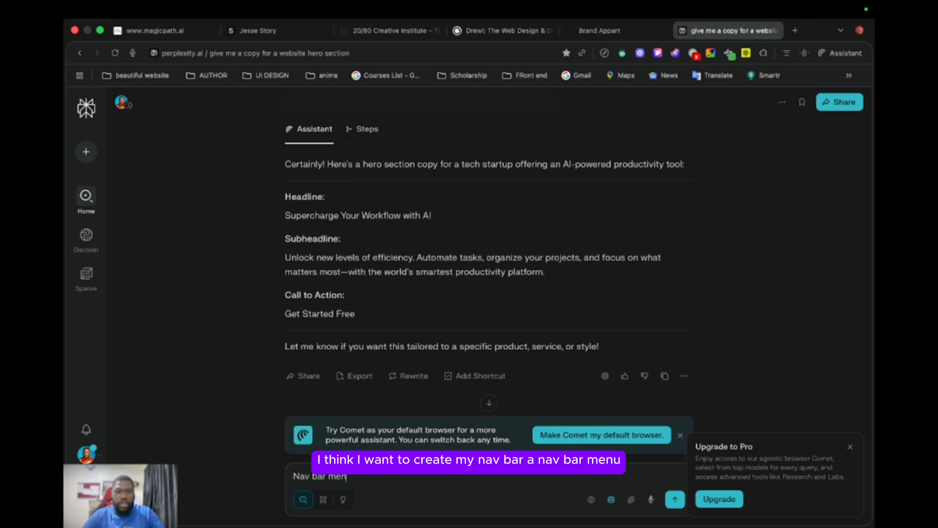
pyautogui.write('u')
pyautogui.press('Return')
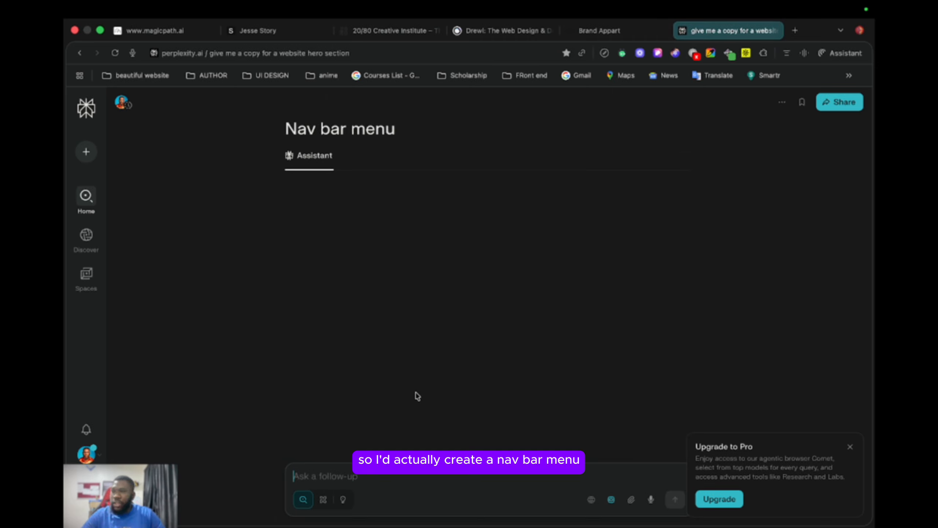
pyautogui.hotkey('ctrl', 'Right')
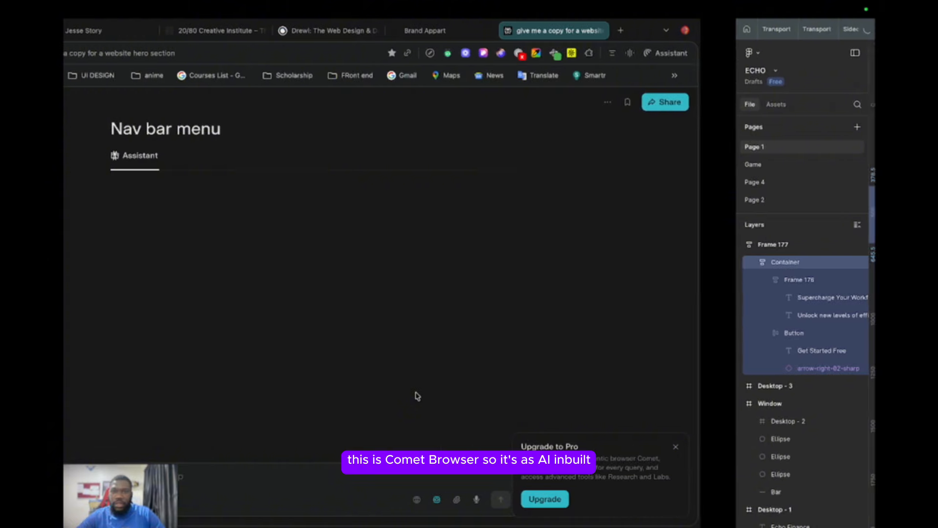
pyautogui.hotkey('ctrl', 'Left')
pyautogui.hotkey('ctrl', 'Right')
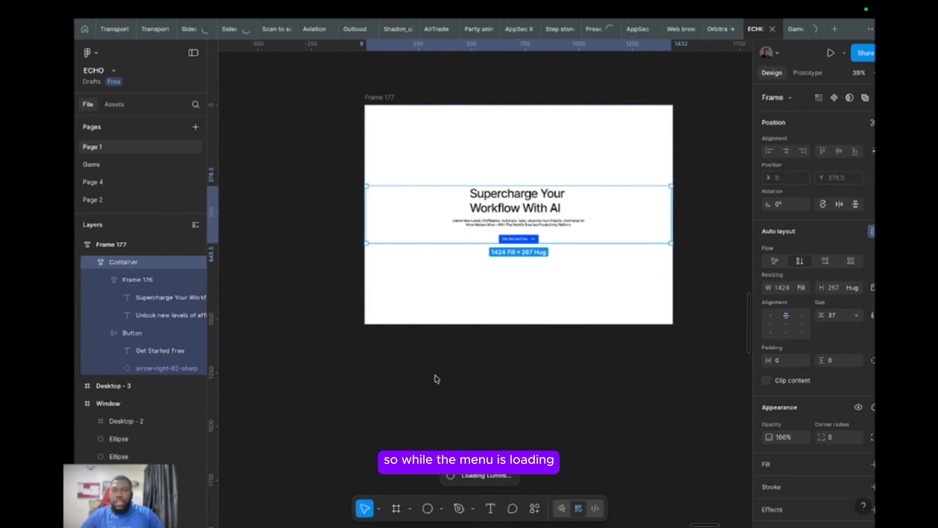
pyautogui.hotkey('ctrl', 'Left')
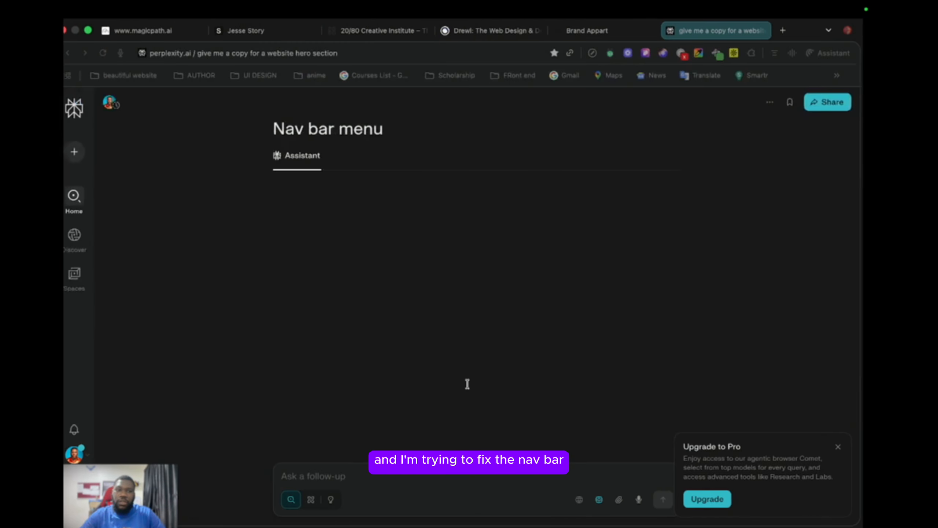
# - Switch back to Figma and add a text layer reading "Pricing" on the canvas below the hero frame
pyautogui.hotkey('ctrl', 'Right')
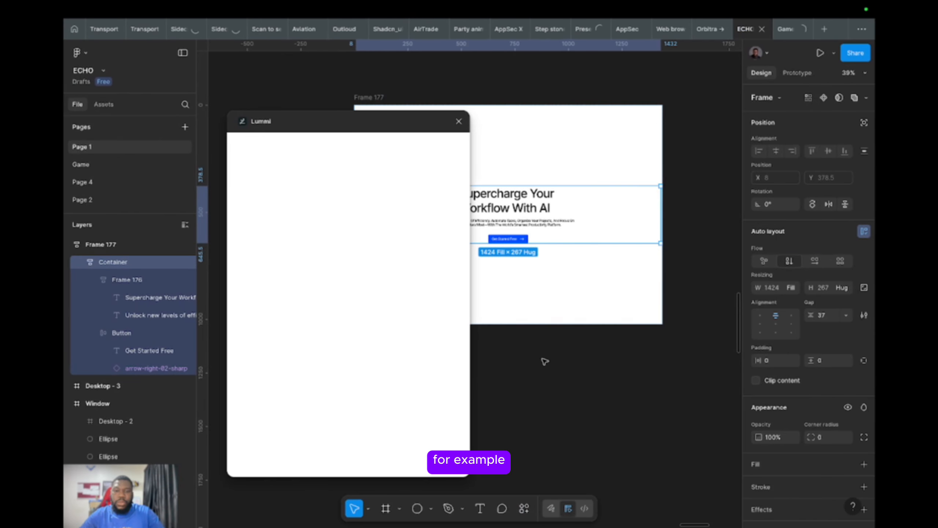
pyautogui.press('t')
pyautogui.click(541, 357)
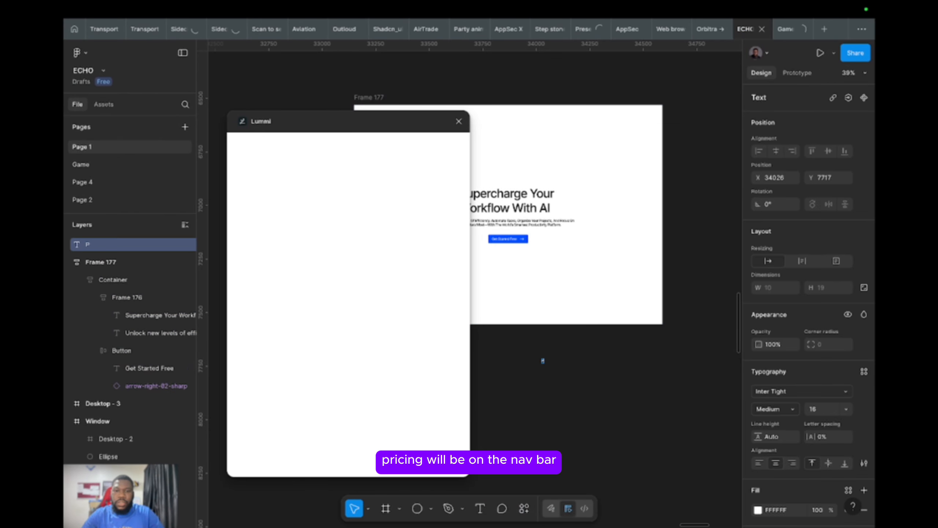
pyautogui.press('Escape')
pyautogui.scroll(5, 542, 356)
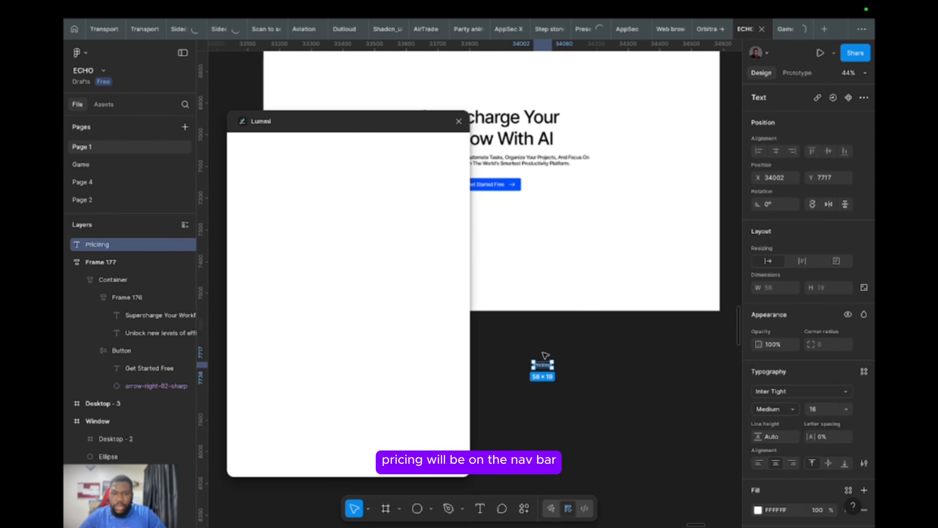
pyautogui.doubleClick(549, 405)
pyautogui.click(555, 395)
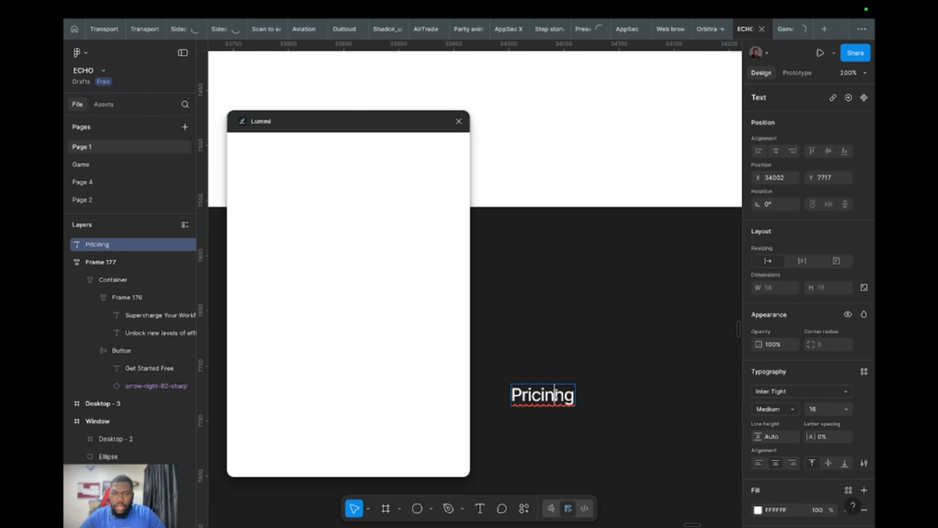
pyautogui.press('BackSpace')
pyautogui.press('Escape')
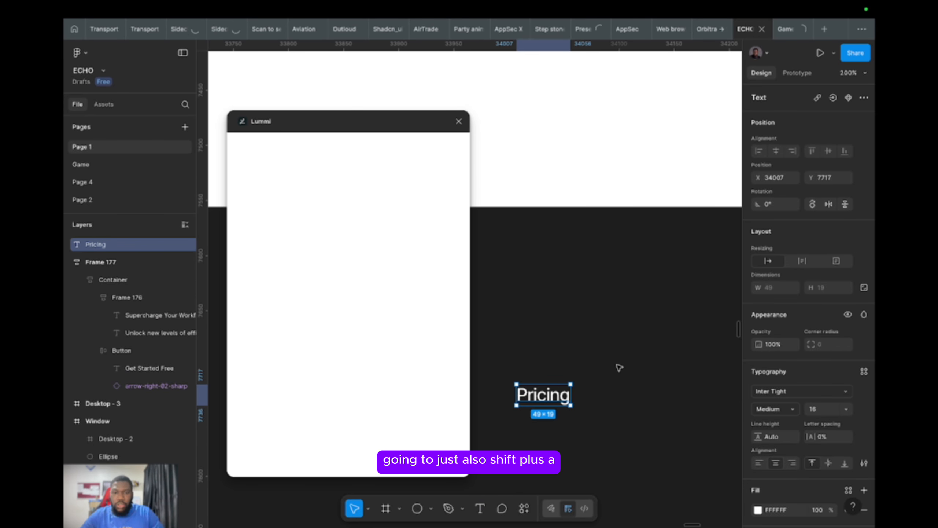
# - Wrap the Pricing text in an auto layout frame and give that frame a stroke from the Foundation/Dark Charcoal color styles
pyautogui.hotkey('shift', 'a')
pyautogui.scroll(-3, 605, 415)
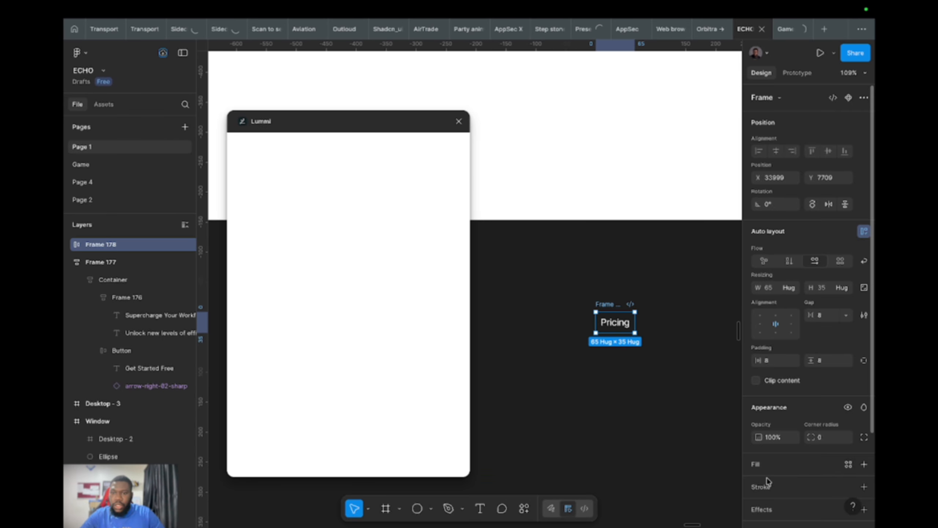
pyautogui.click(781, 490)
pyautogui.scroll(-5, 781, 490)
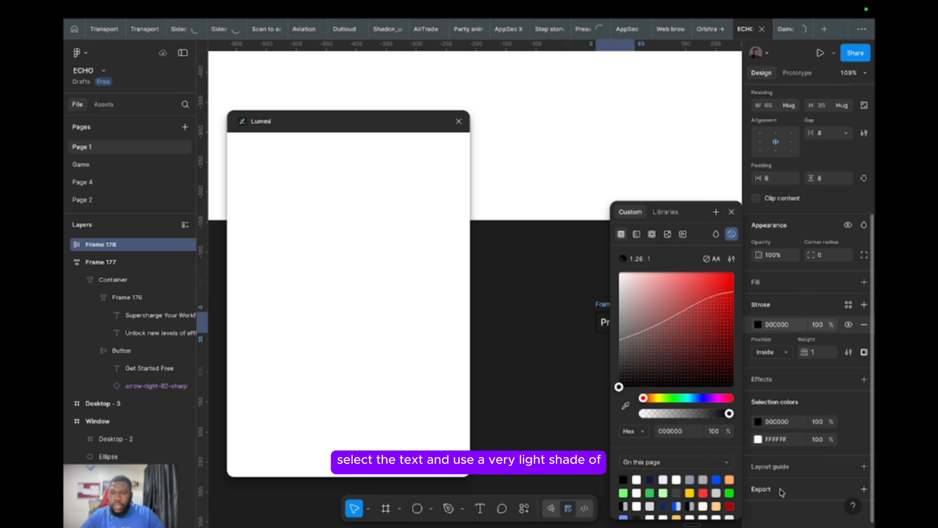
pyautogui.click(848, 304)
pyautogui.scroll(-8, 670, 483)
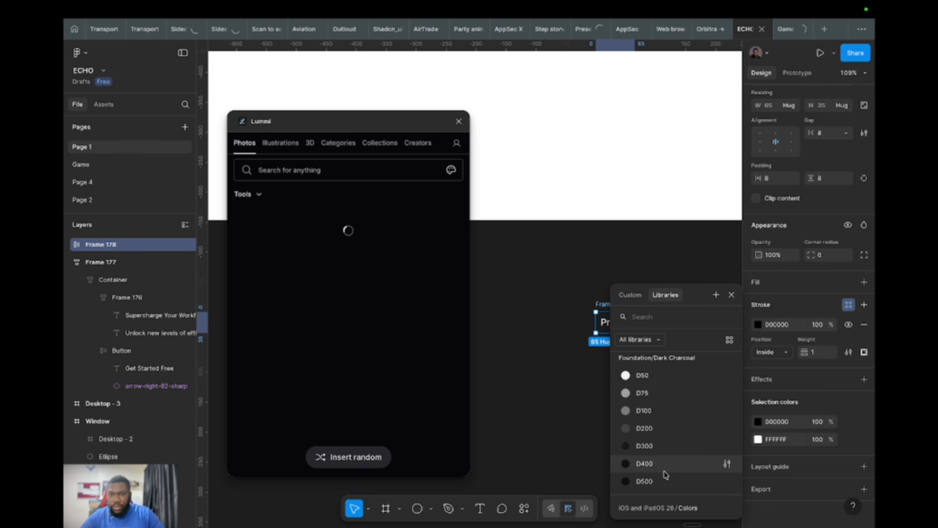
pyautogui.scroll(-2, 665, 474)
pyautogui.click(661, 397)
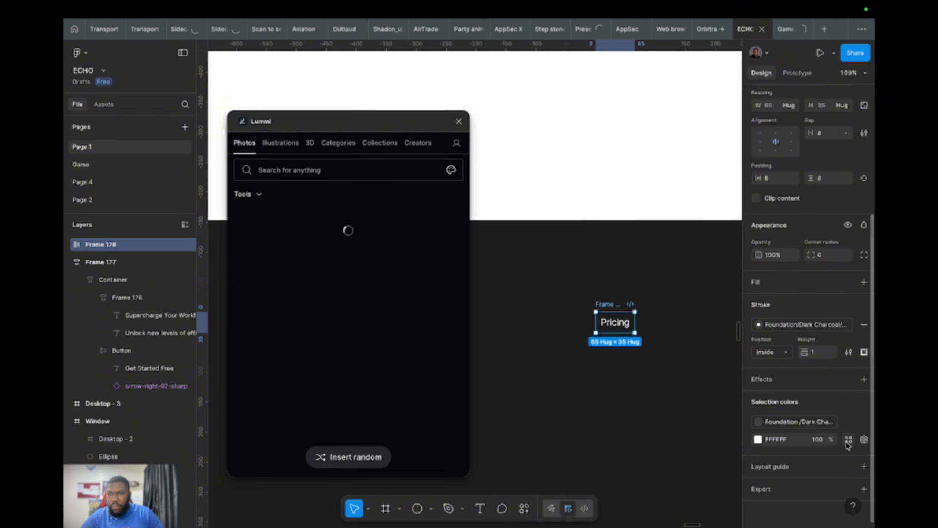
# - Replace the Pricing text's white FFFFFF color with a dark shade from the Foundation/Dark Charcoal styles
pyautogui.click(848, 440)
pyautogui.scroll(2, 657, 487)
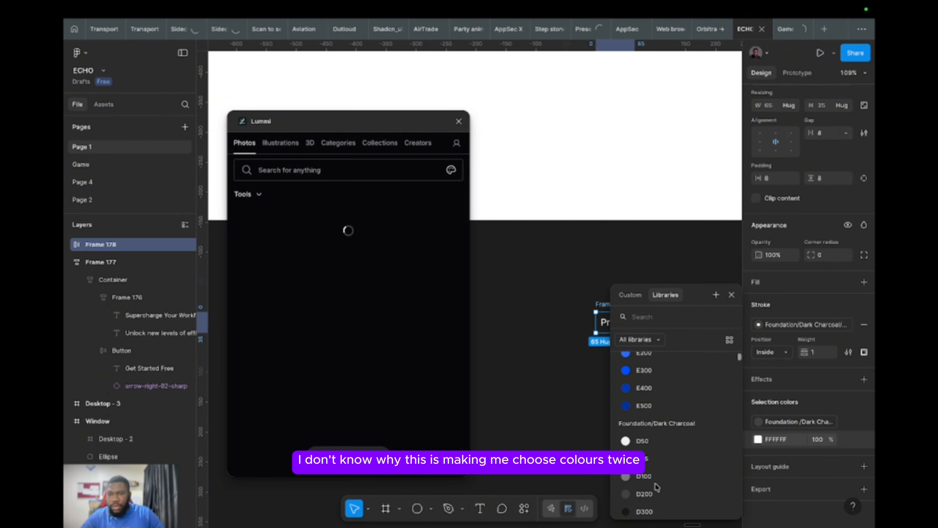
pyautogui.scroll(-2, 657, 487)
pyautogui.click(669, 458)
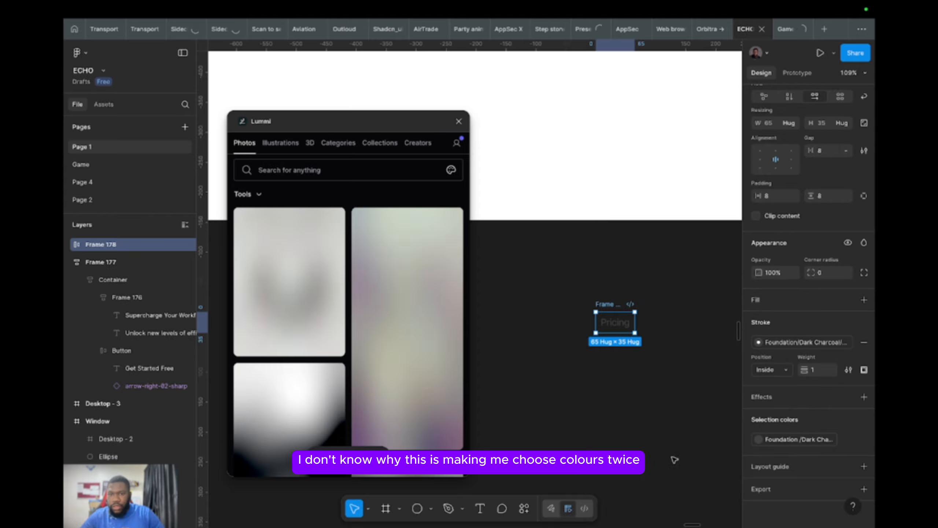
pyautogui.click(671, 402)
# - Remove the stroke from the Pricing frame and move the frame a little to the left below the hero frame
pyautogui.scroll(-5, 671, 402)
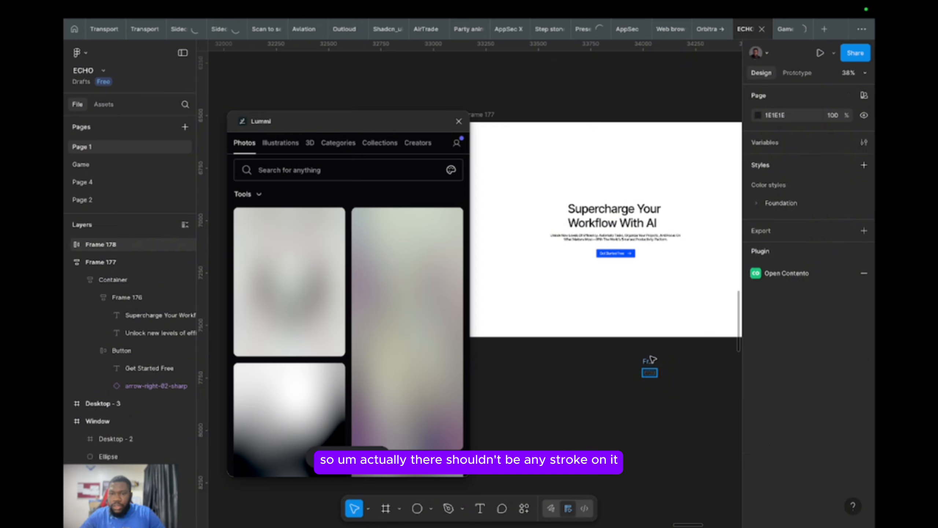
pyautogui.click(653, 359)
pyautogui.scroll(-5, 802, 407)
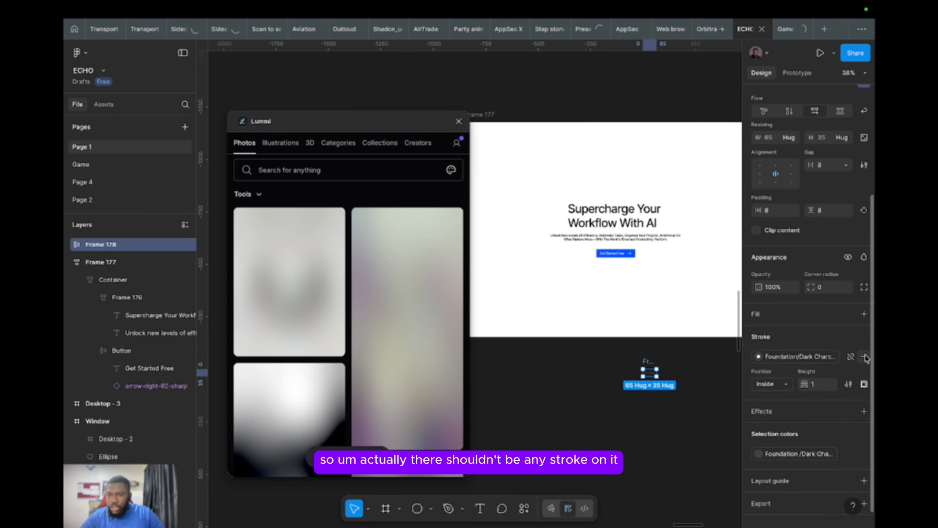
pyautogui.click(865, 357)
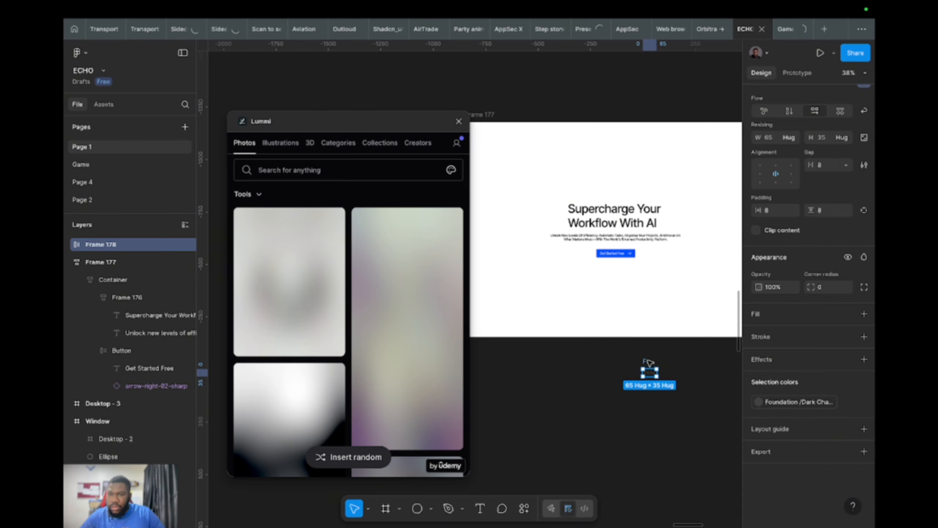
pyautogui.moveTo(649, 362); pyautogui.dragTo(604, 383)
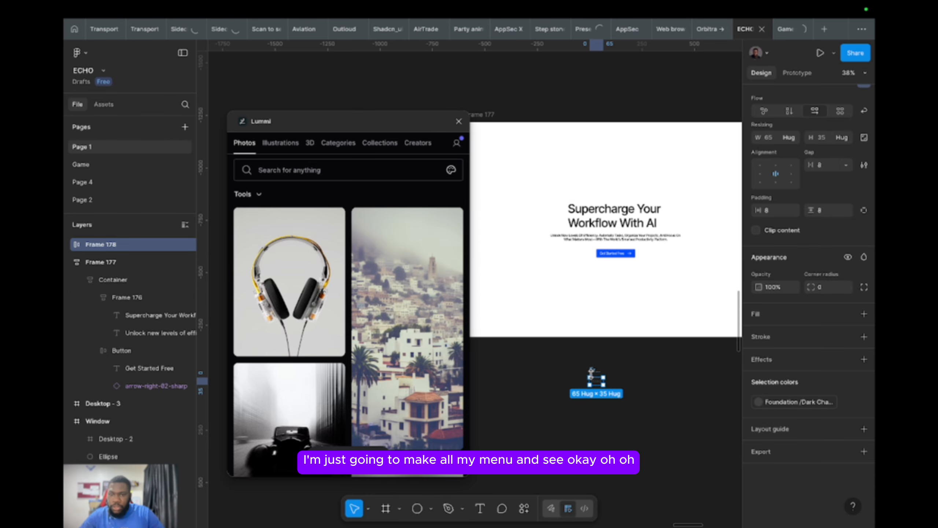
# - Check the Perplexity chat in the browser for the nav bar menu answer, and return to Figma
pyautogui.hotkey('ctrl', 'Left')
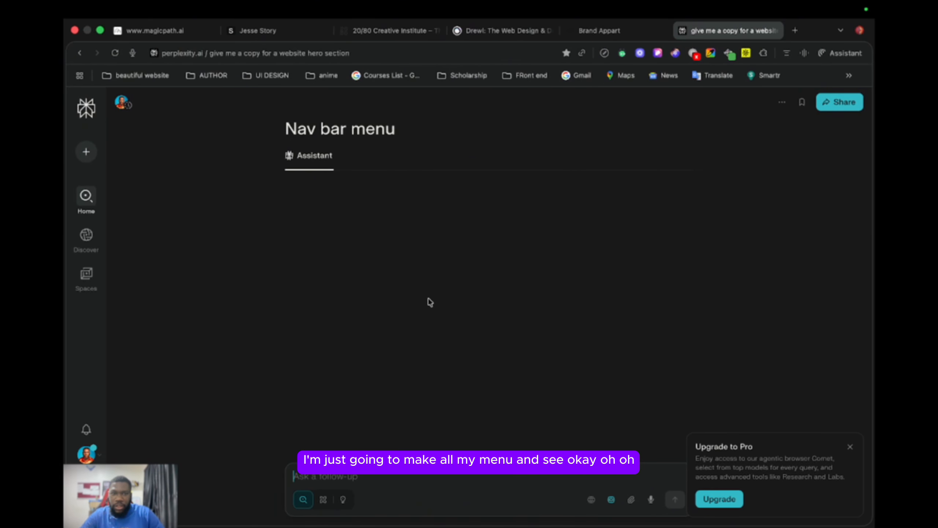
pyautogui.scroll(3, 438, 270)
pyautogui.scroll(-3, 439, 256)
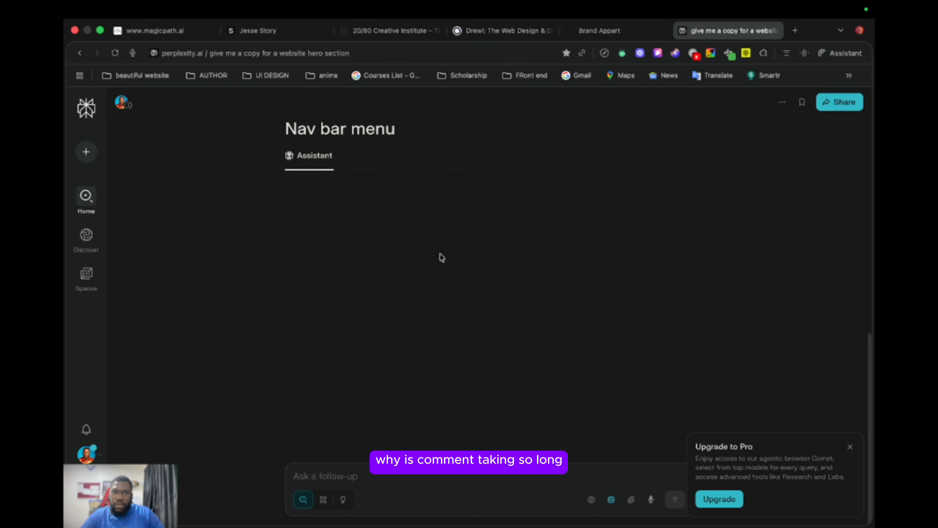
pyautogui.scroll(2, 438, 222)
pyautogui.hotkey('ctrl', 'Right')
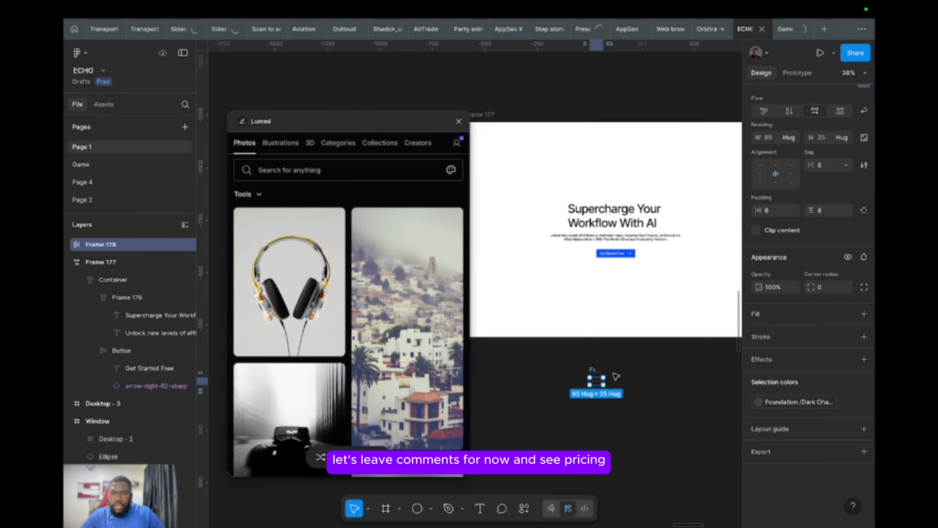
# - Duplicate the Pricing frame just to its right and change the copy's text to "Case Study"
pyautogui.moveTo(596, 369)
pyautogui.mouseDown()
pyautogui.moveTo(620, 370)
pyautogui.moveTo(613, 370)
pyautogui.mouseUp()
pyautogui.scroll(5, 613, 373)
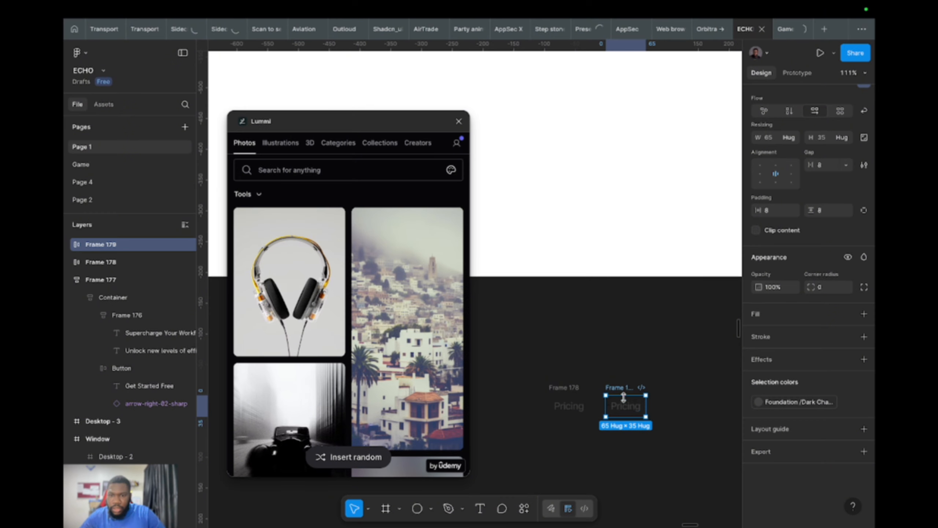
pyautogui.doubleClick(626, 406)
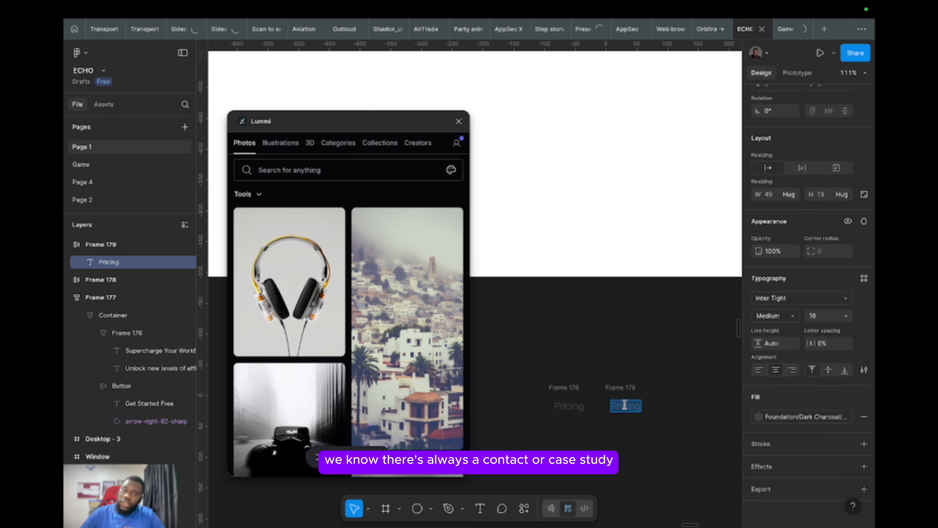
pyautogui.write('Case Study')
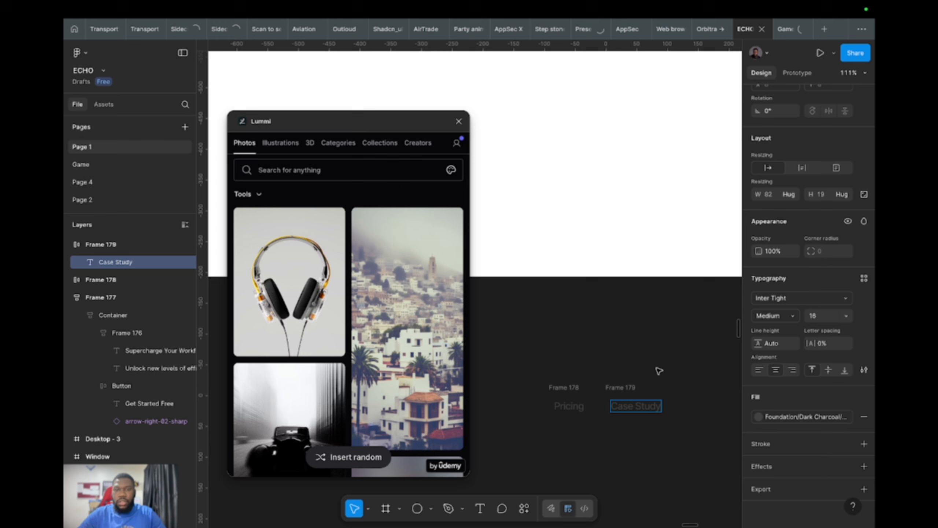
# - Combine the Pricing and Case Study frames into one horizontal auto layout frame
pyautogui.click(657, 367)
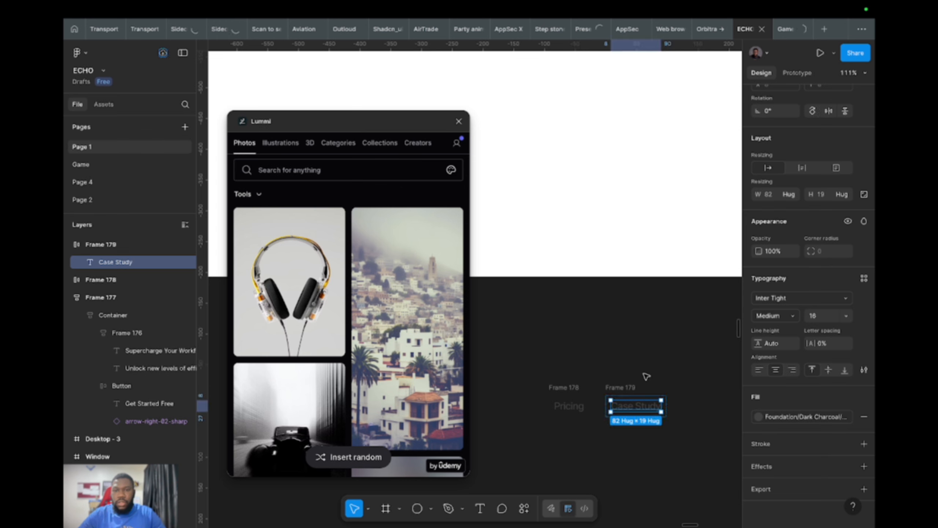
pyautogui.click(645, 375)
pyautogui.moveTo(632, 385); pyautogui.dragTo(620, 384)
pyautogui.scroll(-5, 615, 355)
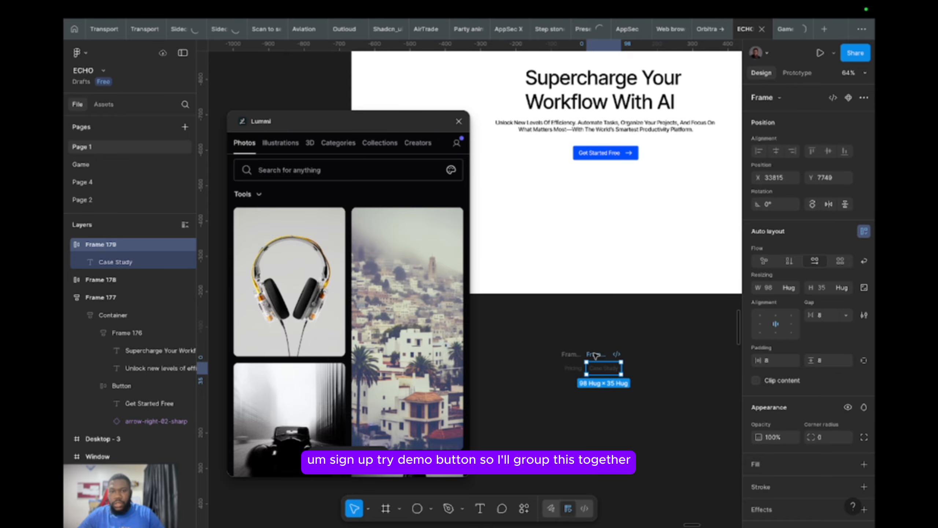
pyautogui.keyDown('shift'); pyautogui.click(582, 354); pyautogui.keyUp('shift')
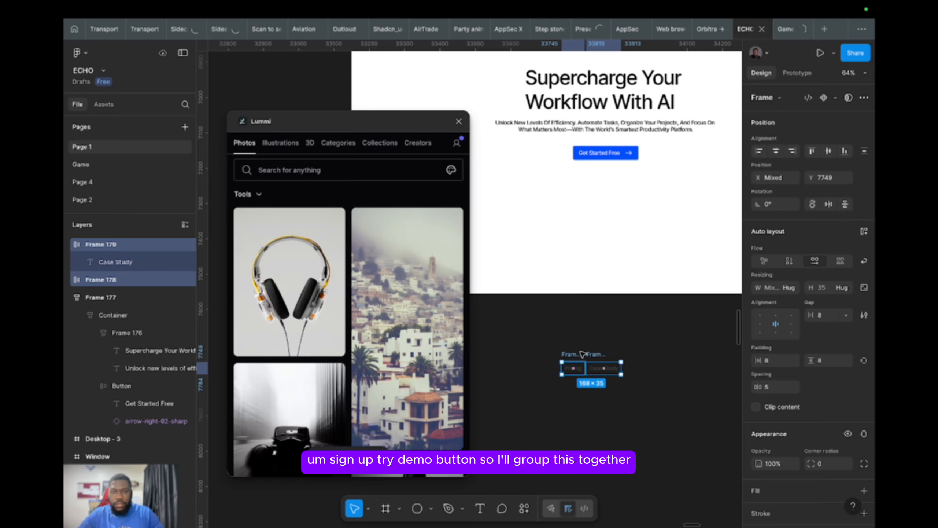
pyautogui.hotkey('shift', 'a')
# - Duplicate the menu frame up and to its right, and change the copy's texts to "Sign Up" and "Try Demo"
pyautogui.moveTo(575, 354); pyautogui.dragTo(644, 323)
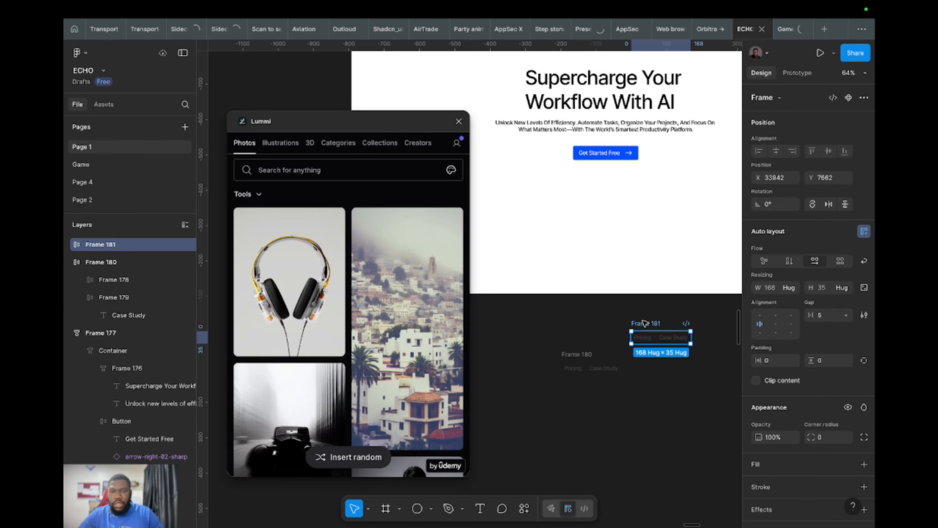
pyautogui.doubleClick(644, 340)
pyautogui.write('Sign Up')
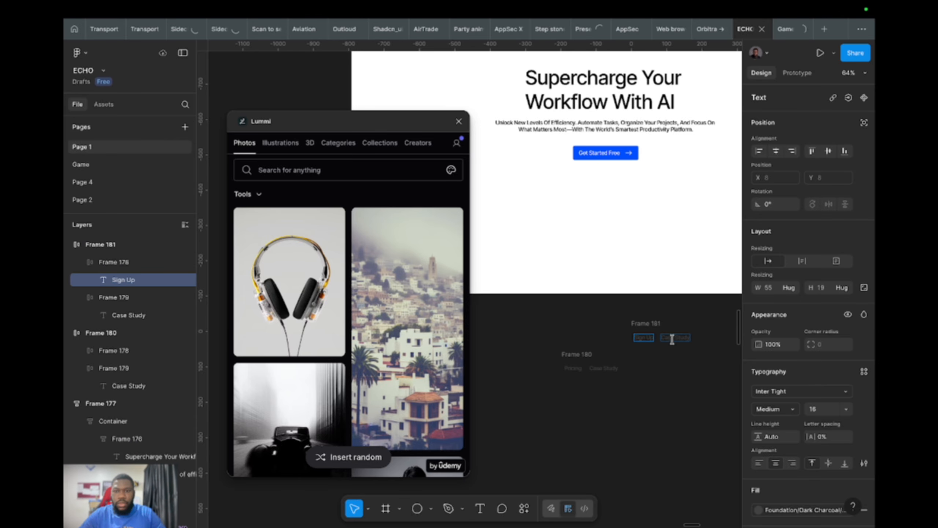
pyautogui.doubleClick(673, 339)
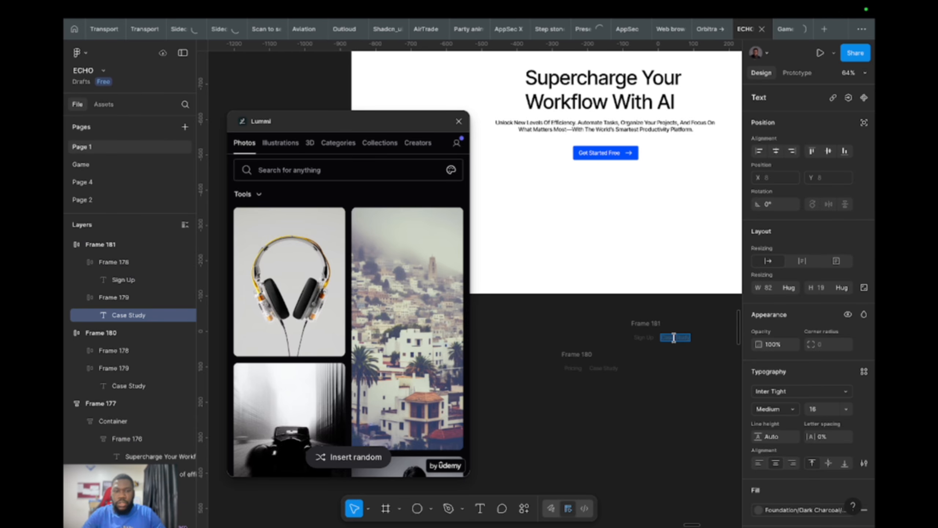
pyautogui.write('Try Demo')
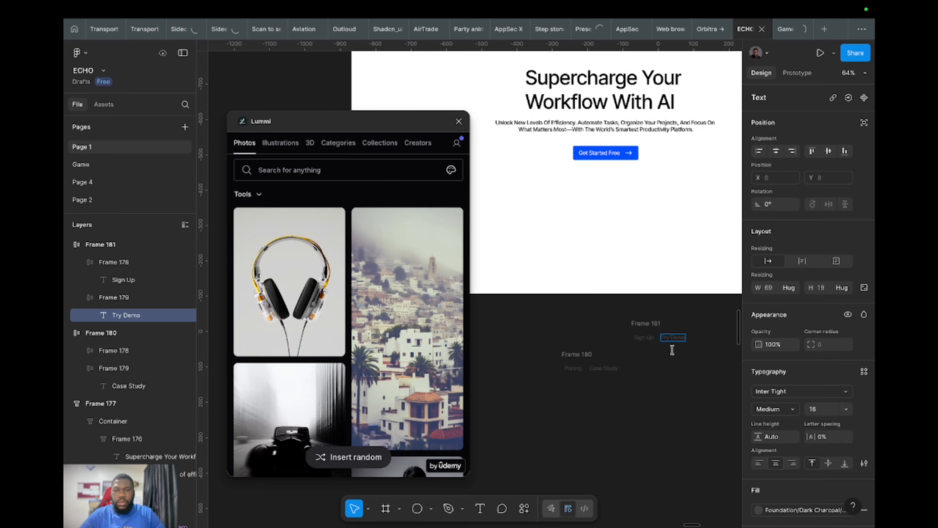
pyautogui.click(640, 377)
# - Add a dark navy 141B34 fill to the Try Demo frame
pyautogui.click(669, 351)
pyautogui.click(671, 338)
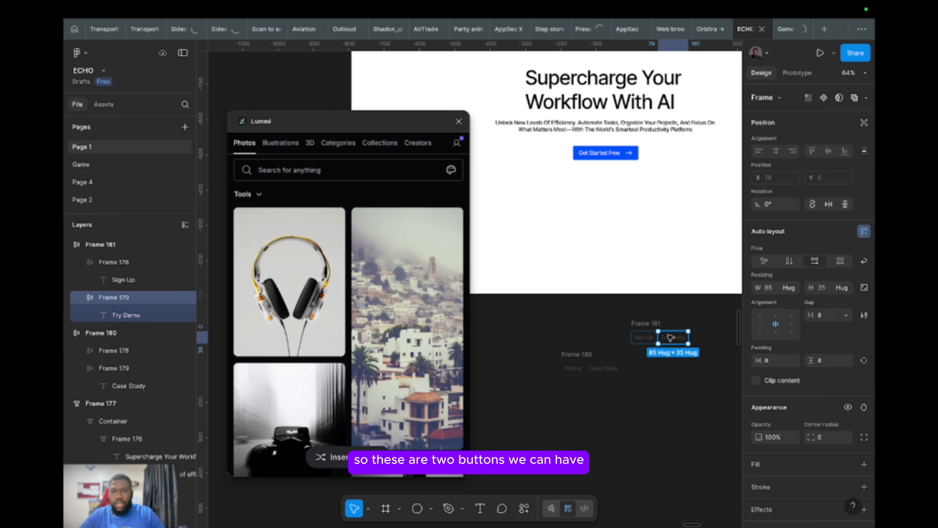
pyautogui.keyDown('shift'); pyautogui.click(648, 337); pyautogui.keyUp('shift')
pyautogui.click(683, 338)
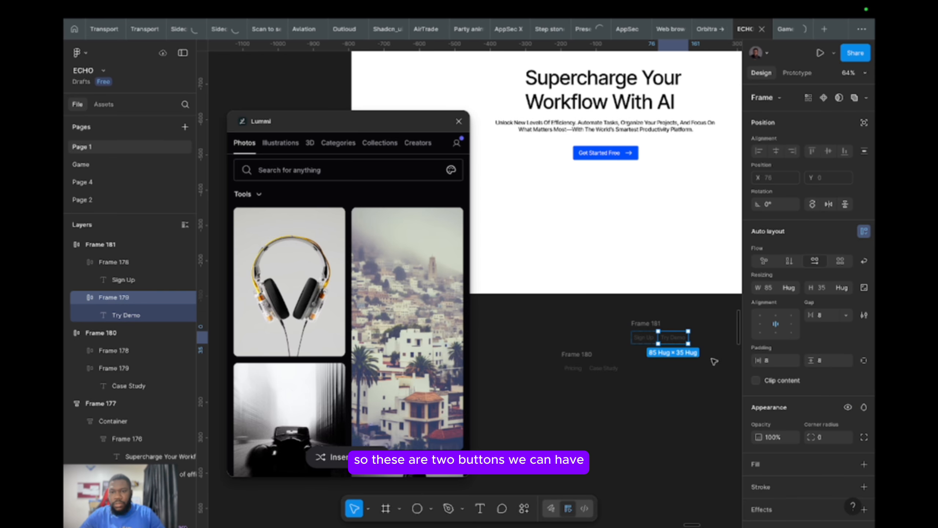
pyautogui.click(774, 466)
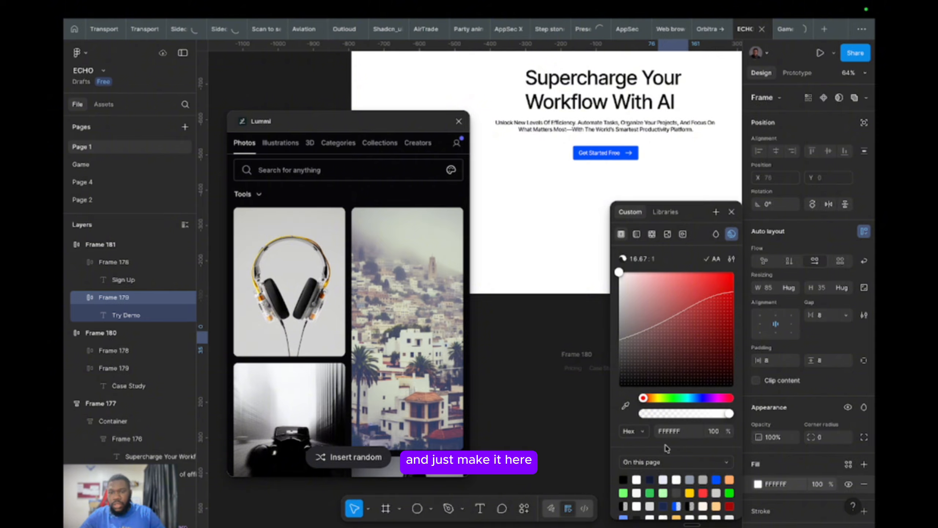
pyautogui.click(650, 479)
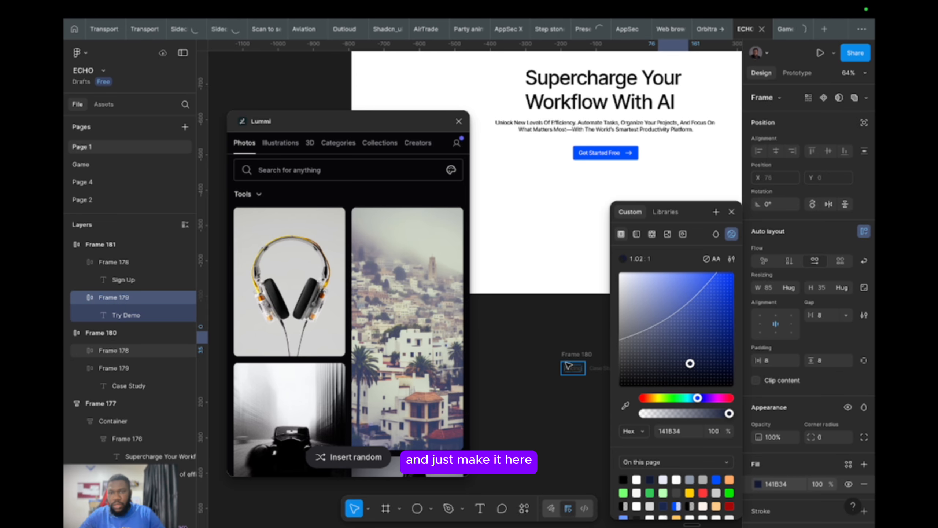
# - Change the Try Demo text color to the white shade of the Foundation/Dark Charcoal styles
pyautogui.hscroll(3, 569, 362)
pyautogui.scroll(-1, 568, 362)
pyautogui.scroll(-4, 781, 484)
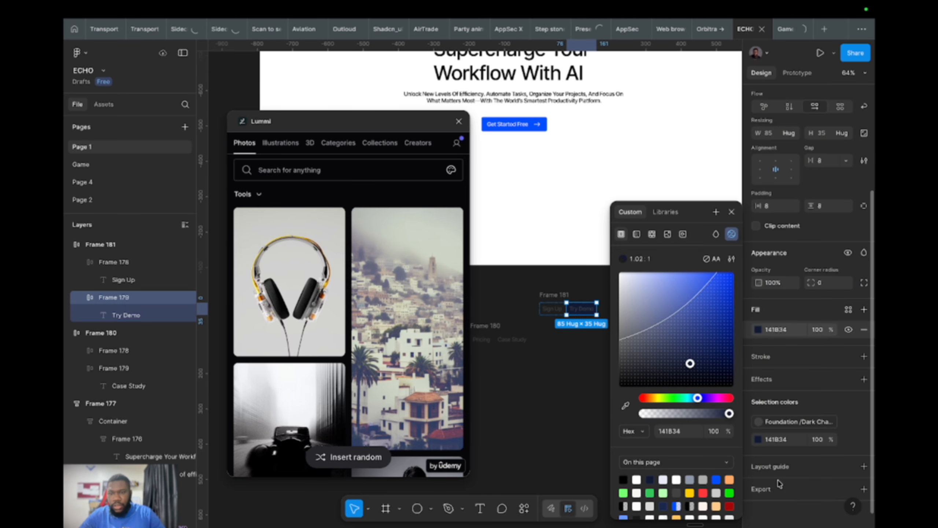
pyautogui.click(760, 423)
pyautogui.click(662, 390)
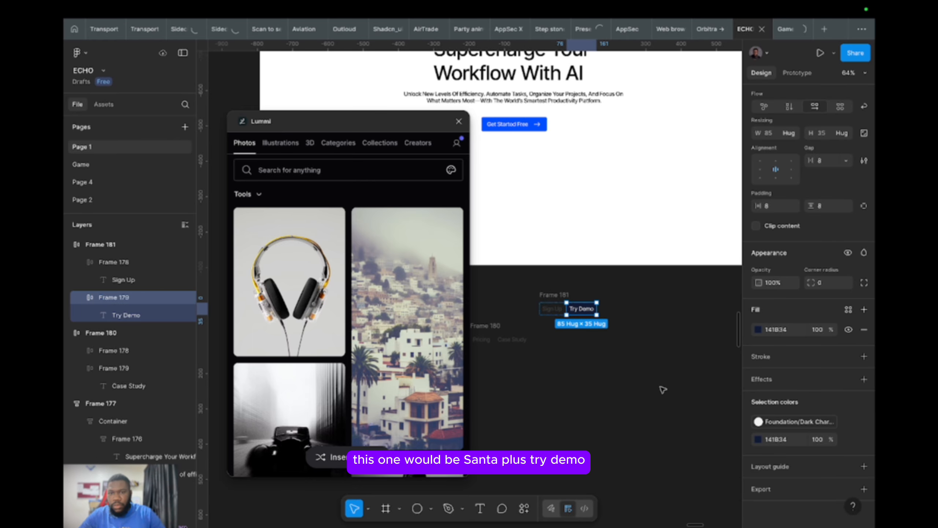
pyautogui.click(597, 344)
# - Add a text layer reading "Echo" on the empty canvas to the left of the Pricing and Case Study menu
pyautogui.click(552, 296)
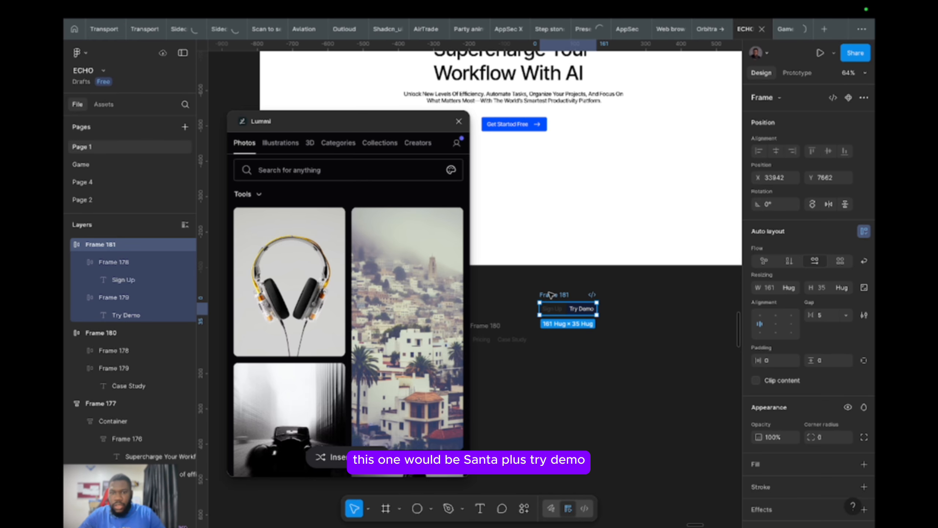
pyautogui.hscroll(-2, 552, 295)
pyautogui.scroll(-1, 551, 296)
pyautogui.hscroll(-2, 565, 293)
pyautogui.scroll(-1, 565, 293)
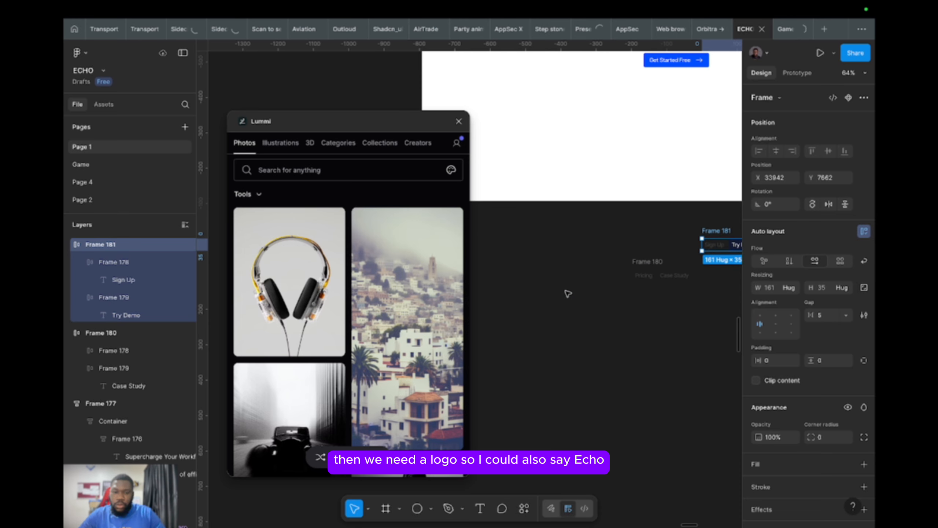
pyautogui.click(565, 291)
pyautogui.press('t')
pyautogui.click(565, 290)
pyautogui.write('Echo')
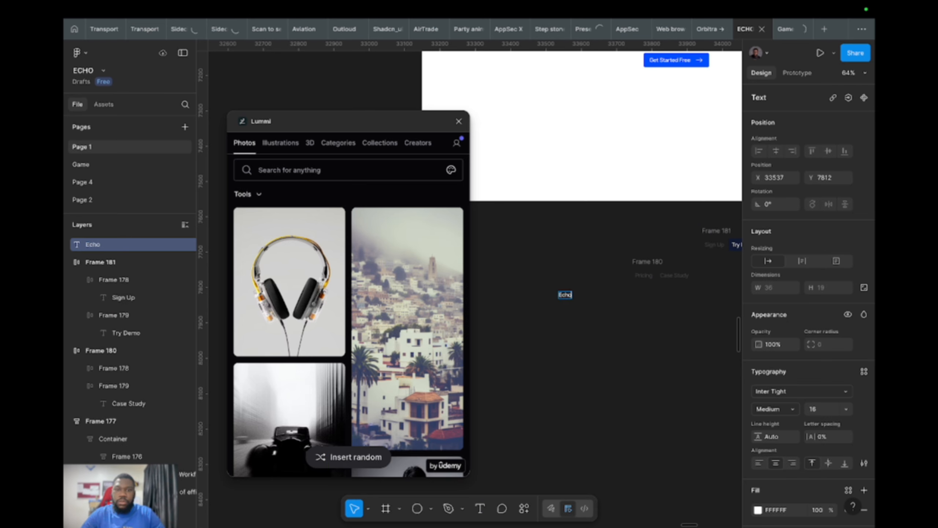
pyautogui.press('Escape')
# - Set the Echo text's font size to 24 and move it a little up and to the left
pyautogui.click(814, 411)
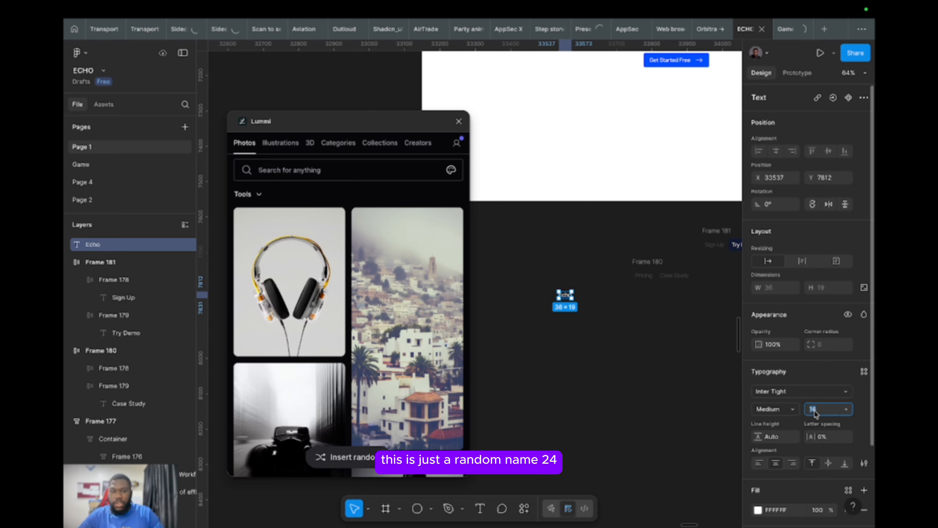
pyautogui.write('24')
pyautogui.press('Return')
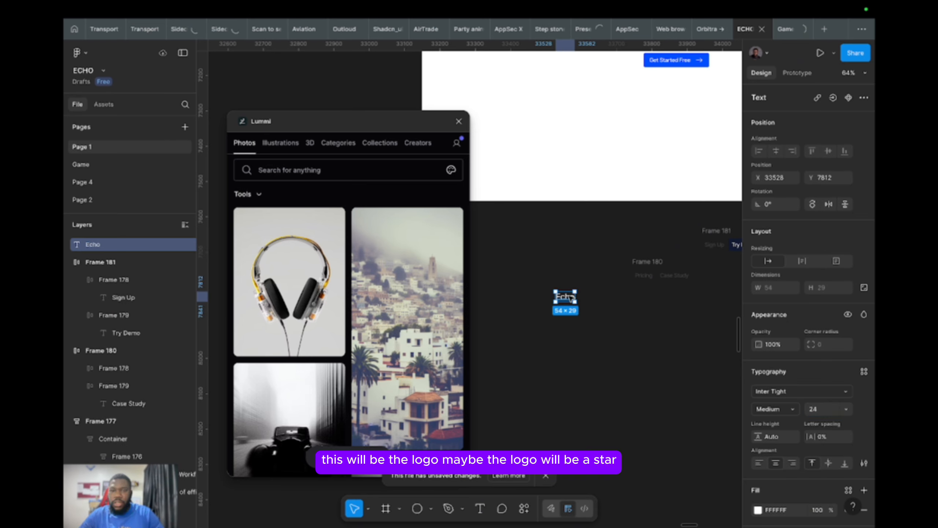
pyautogui.moveTo(561, 290); pyautogui.dragTo(539, 265)
# - Draw a star about 26 × 26 below the Echo text and set its point count to 9
pyautogui.scroll(5, 541, 267)
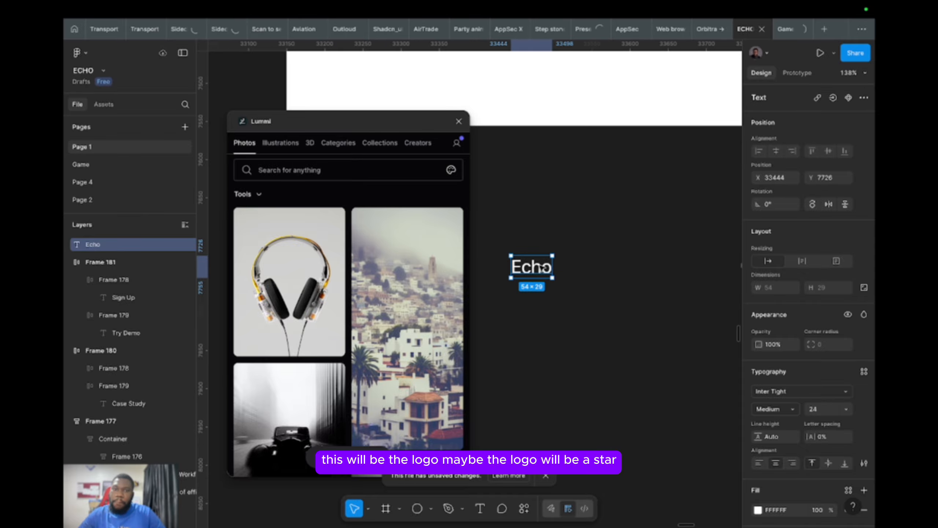
pyautogui.click(431, 509)
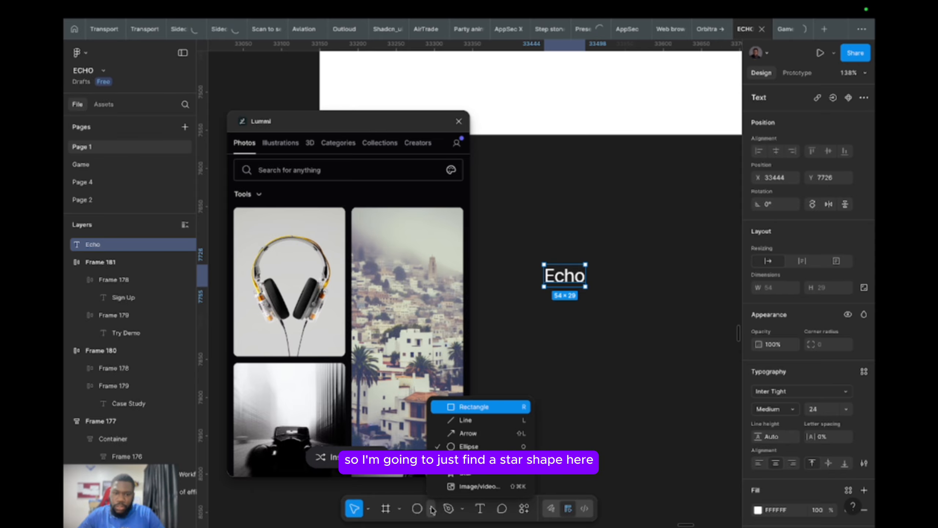
pyautogui.click(465, 473)
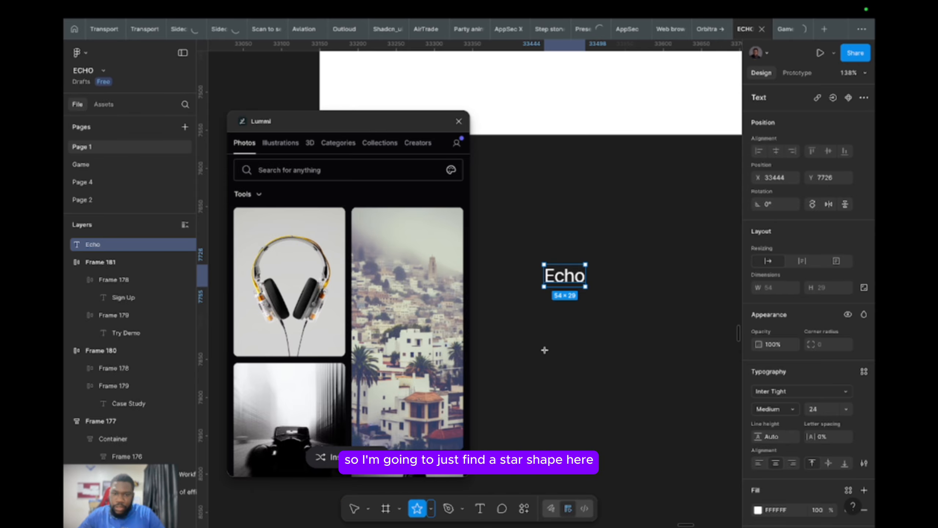
pyautogui.moveTo(544, 342); pyautogui.dragTo(565, 363)
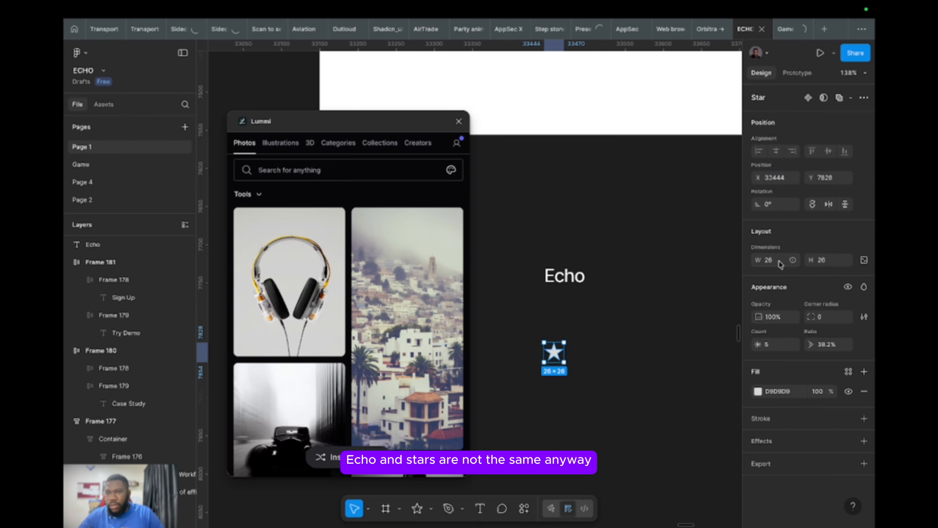
pyautogui.moveTo(758, 344); pyautogui.dragTo(812, 343)
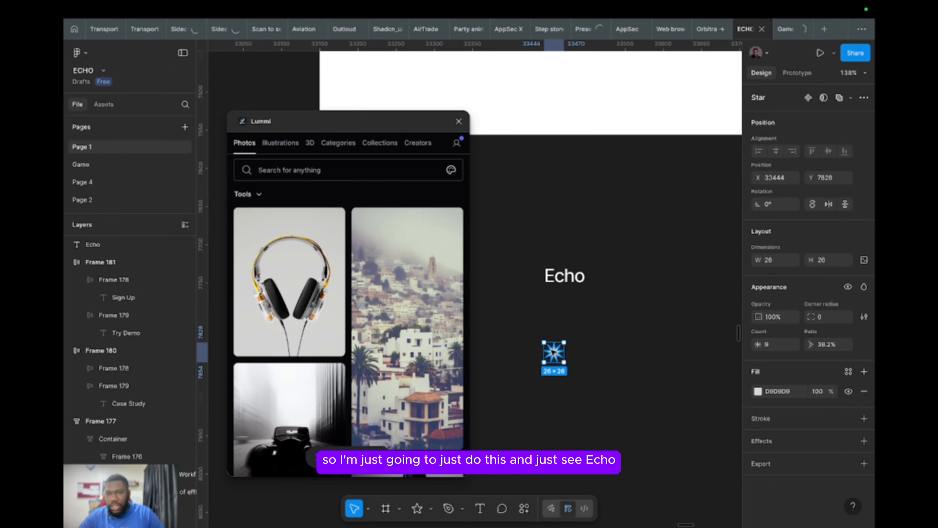
# - Place the star just left of the Echo text and wrap both in a horizontal auto layout frame
pyautogui.moveTo(554, 352); pyautogui.dragTo(530, 275)
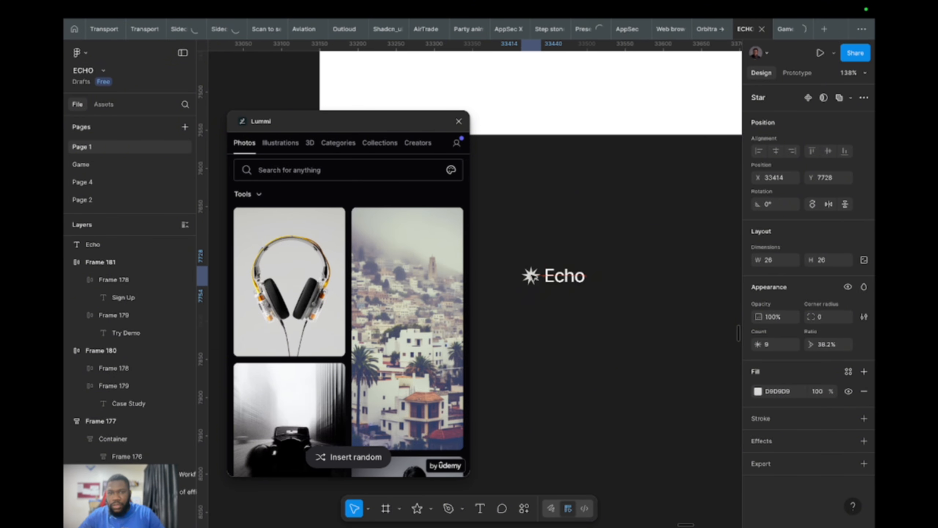
pyautogui.keyDown('shift'); pyautogui.click(577, 278); pyautogui.keyUp('shift')
pyautogui.hotkey('shift', 'a')
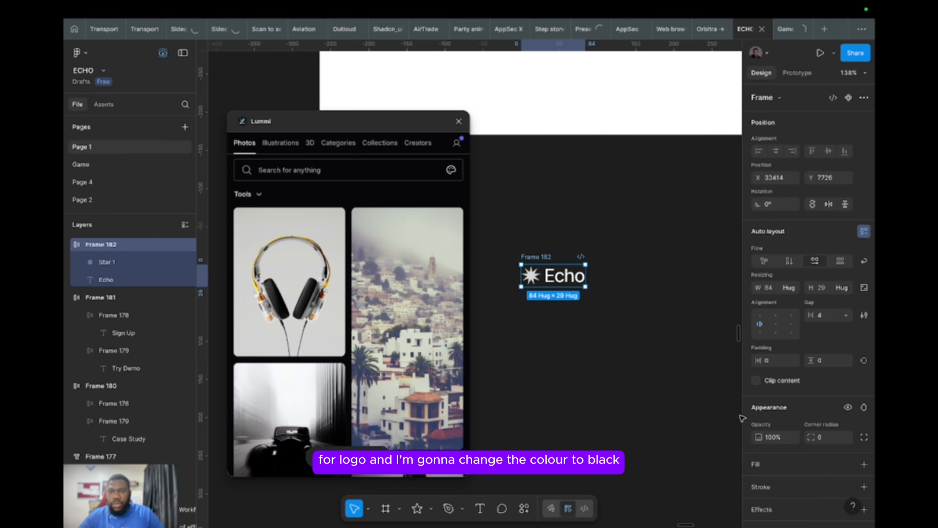
# - Change both the star and the Echo text of the logo to black 000000
pyautogui.scroll(-4, 784, 488)
pyautogui.click(758, 421)
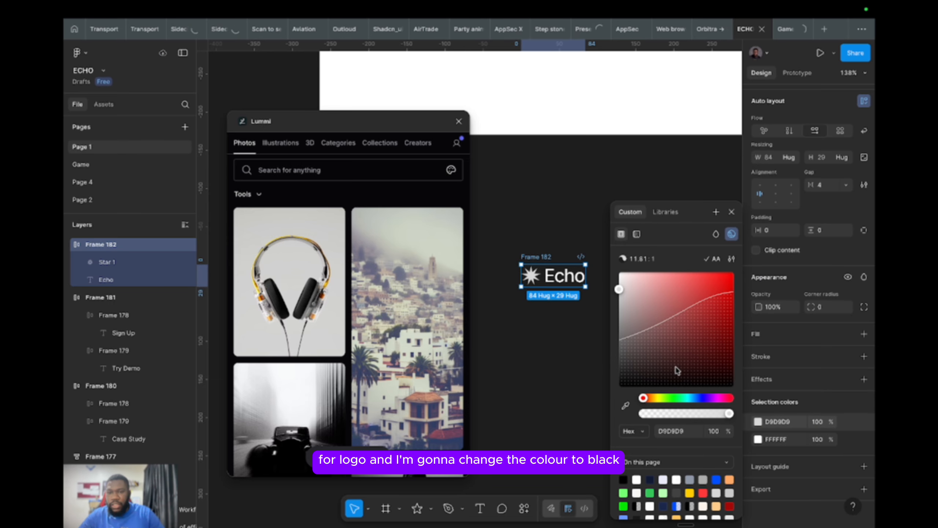
pyautogui.moveTo(678, 370); pyautogui.dragTo(619, 386)
pyautogui.click(757, 441)
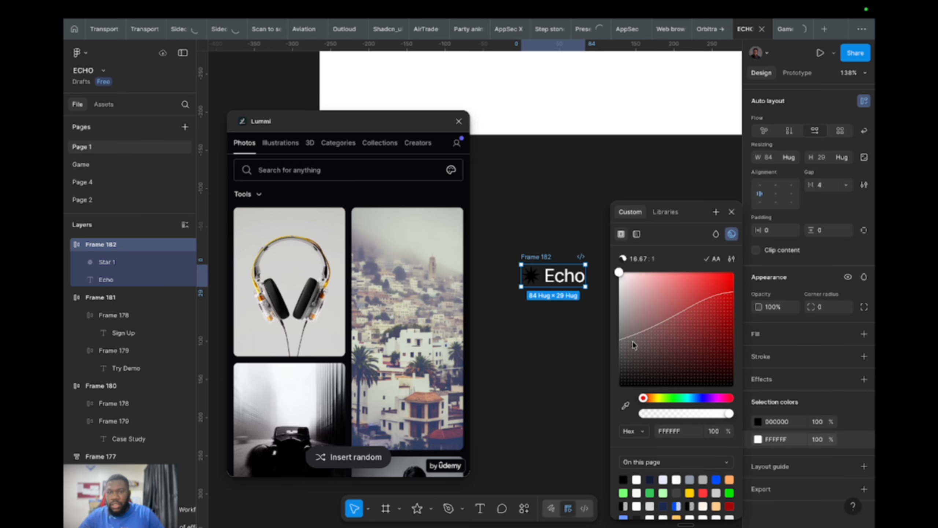
pyautogui.moveTo(633, 345); pyautogui.dragTo(558, 456)
# - Duplicate the Case Study item inside the menu frame
pyautogui.scroll(-5, 558, 461)
pyautogui.hscroll(5, 582, 369)
pyautogui.scroll(-3, 581, 369)
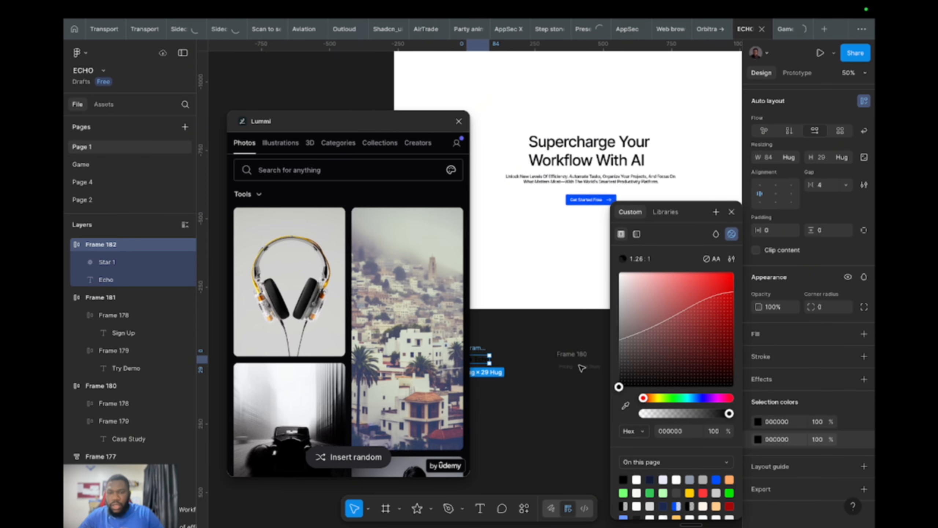
pyautogui.click(557, 347)
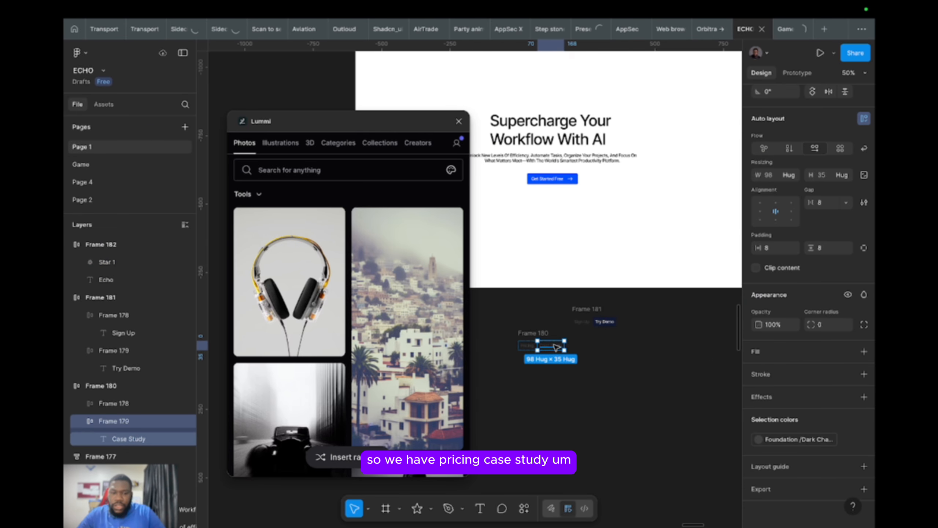
pyautogui.press('super+d')
# - Check the Perplexity chat in the browser for menu ideas, return to Figma and change the duplicated item's text to "Contact"
pyautogui.doubleClick(583, 348)
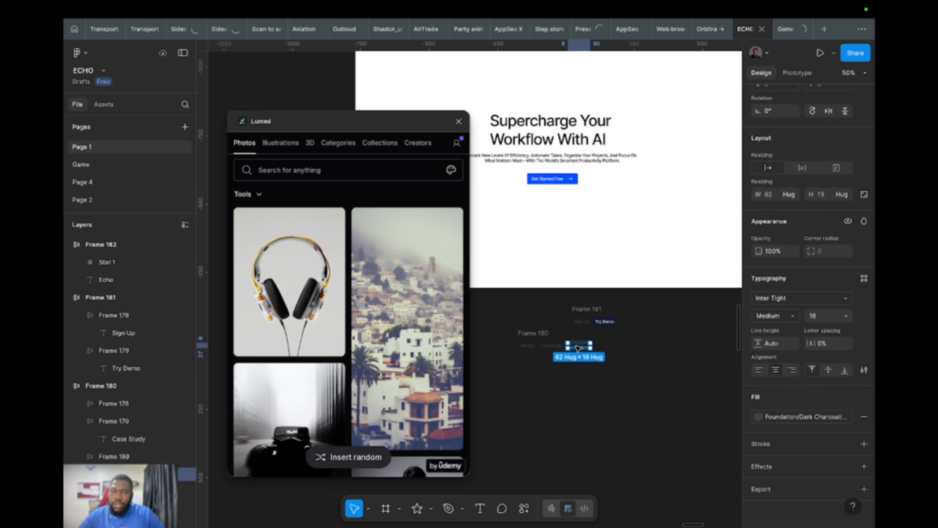
pyautogui.doubleClick(576, 346)
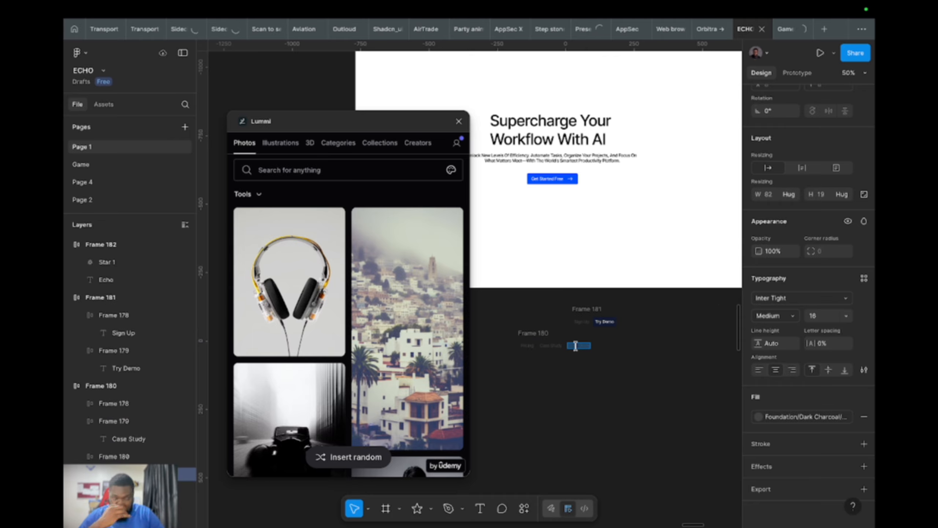
pyautogui.press('super+Tab')
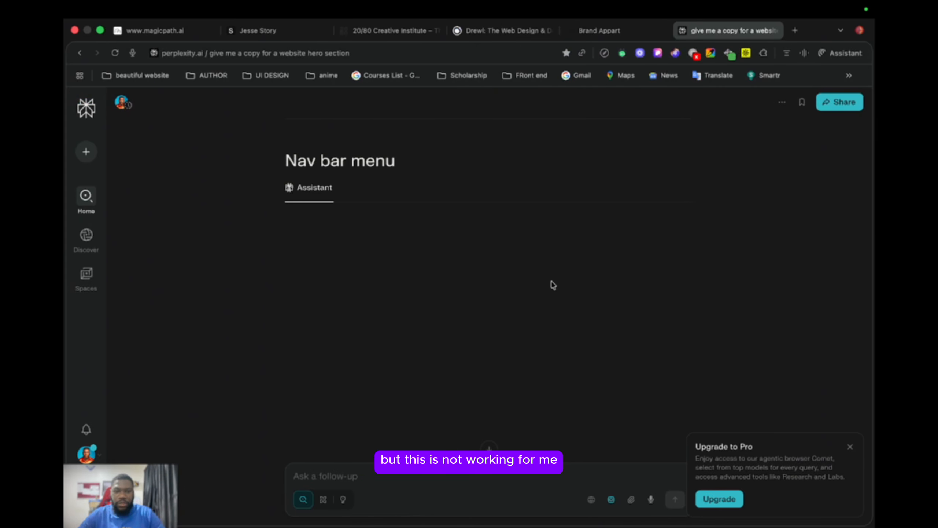
pyautogui.press('super+Tab')
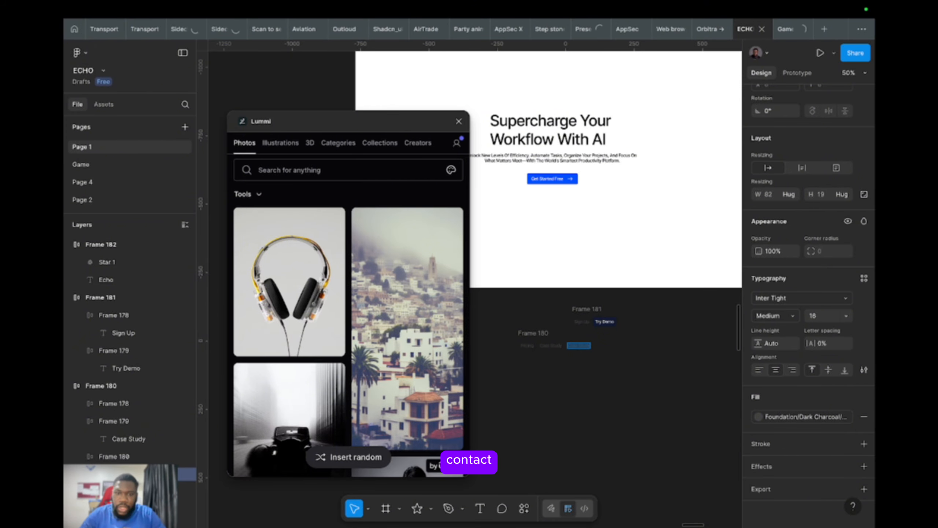
pyautogui.write('C')
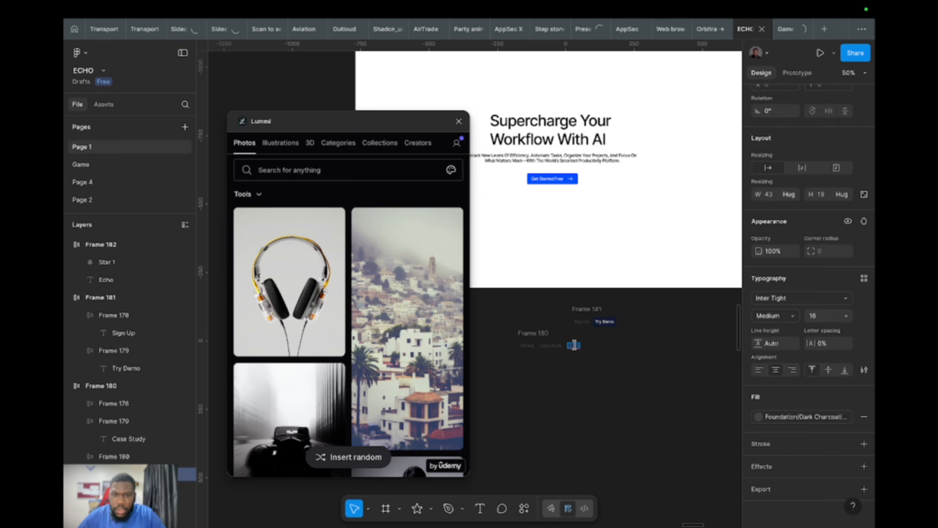
pyautogui.write('onta')
pyautogui.click(637, 380)
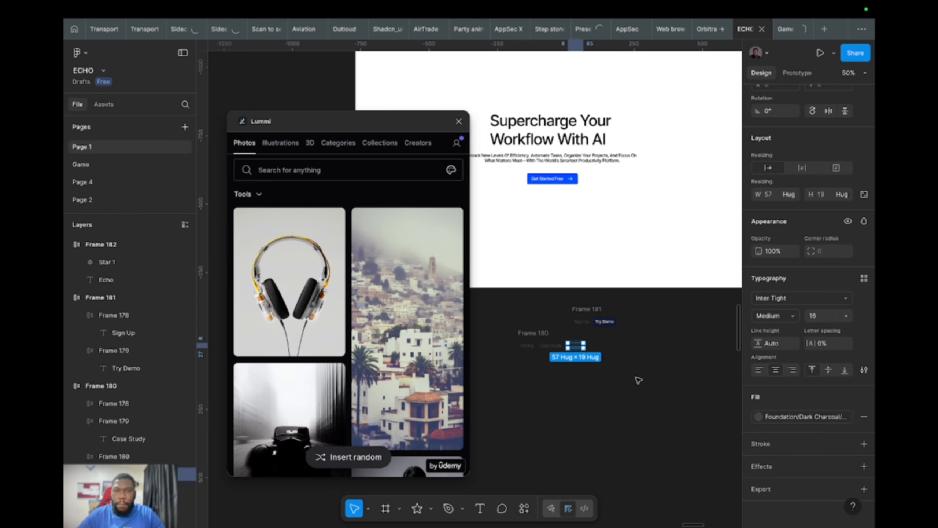
# - Arrange the logo, menu and button frames side by side in one row below the hero frame
pyautogui.click(638, 380)
pyautogui.click(593, 310)
pyautogui.moveTo(592, 310); pyautogui.dragTo(643, 336)
pyautogui.hscroll(-2, 643, 336)
pyautogui.scroll(-1, 643, 335)
pyautogui.click(504, 291)
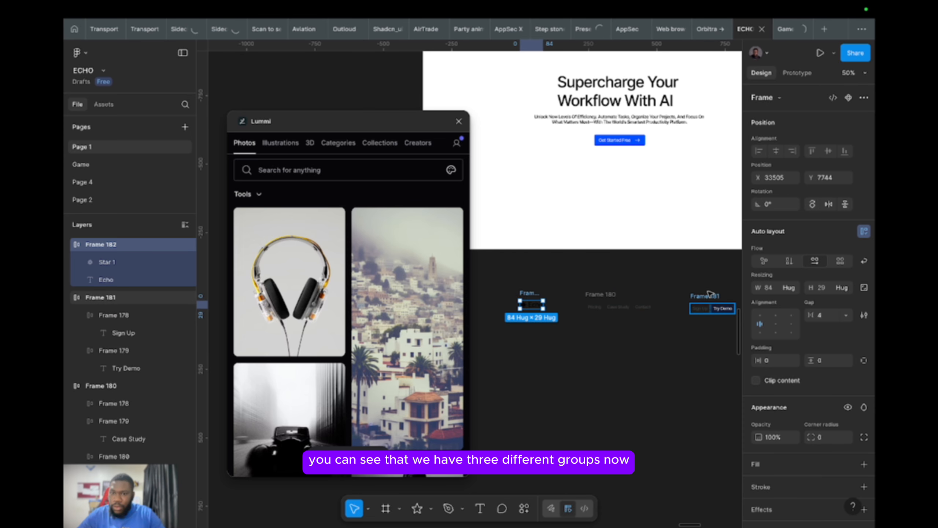
# - Wrap the logo, menu and button frames together in one horizontal auto layout frame
pyautogui.press('Escape')
pyautogui.click(614, 294)
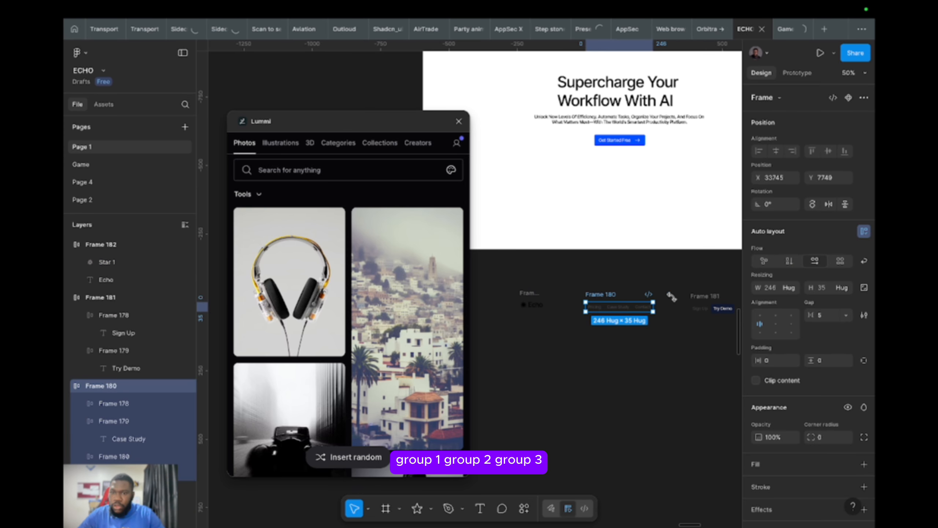
pyautogui.click(699, 297)
pyautogui.keyDown('shift'); pyautogui.click(610, 294); pyautogui.keyUp('shift')
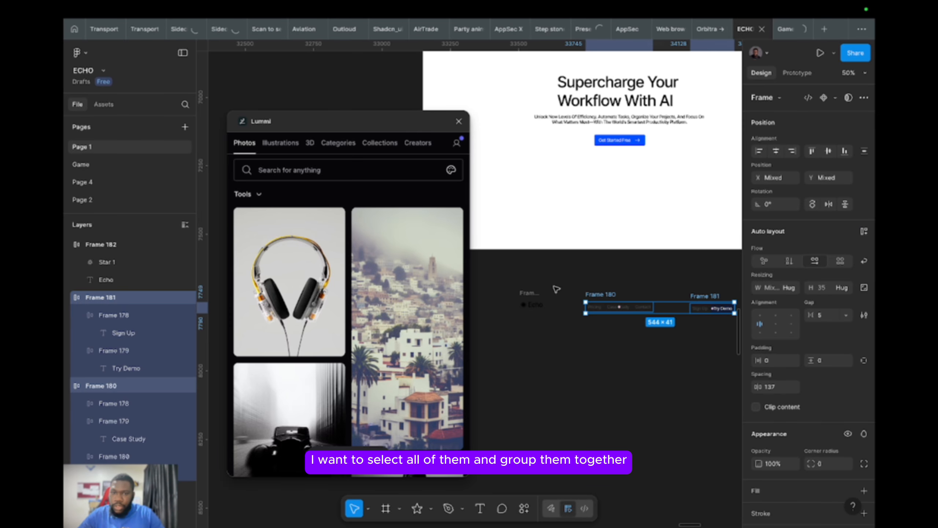
pyautogui.keyDown('shift'); pyautogui.click(530, 292); pyautogui.keyUp('shift')
pyautogui.hotkey('shift', 'a')
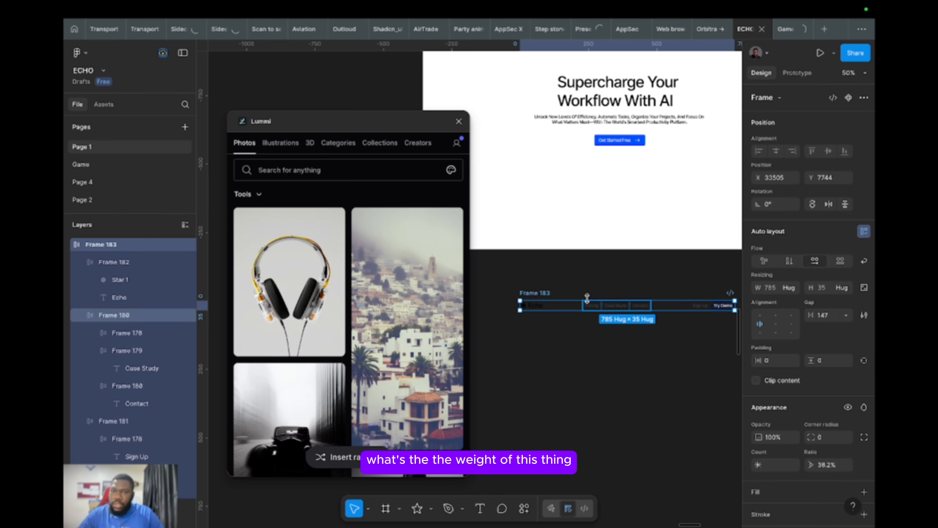
# - Move the combined navigation bar into the hero frame, above the headline container
pyautogui.scroll(3, 605, 214)
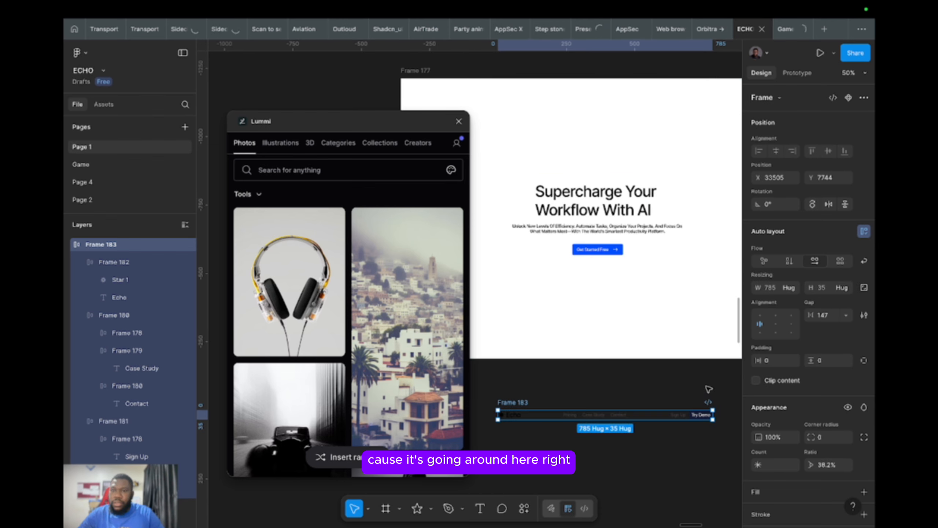
pyautogui.scroll(3, 709, 388)
pyautogui.scroll(-3, 677, 391)
pyautogui.click(677, 391)
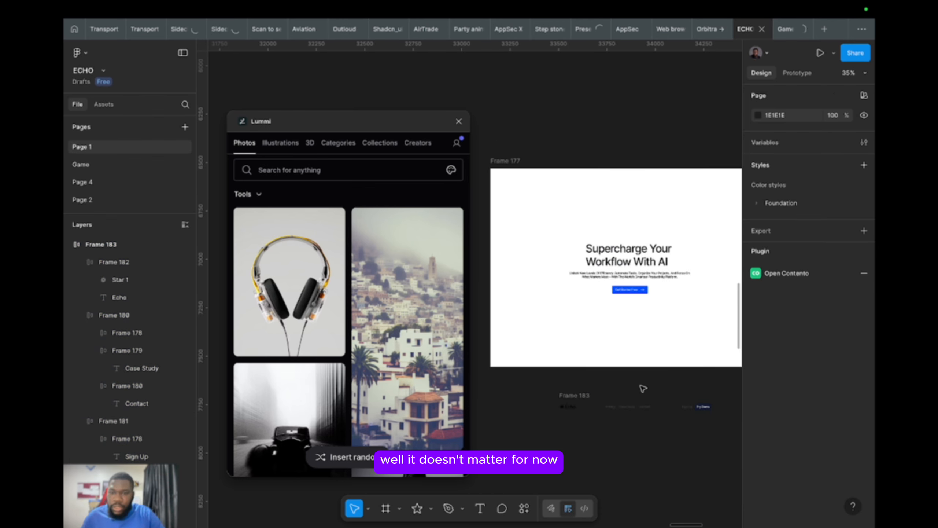
pyautogui.moveTo(587, 406); pyautogui.dragTo(594, 222)
# - Set the hero frame's auto layout gap to Auto
pyautogui.click(595, 199)
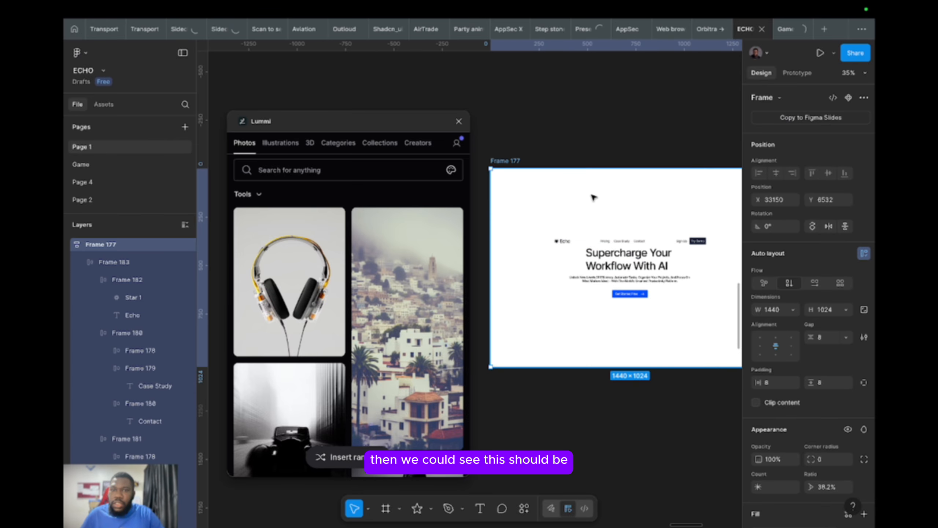
pyautogui.click(846, 337)
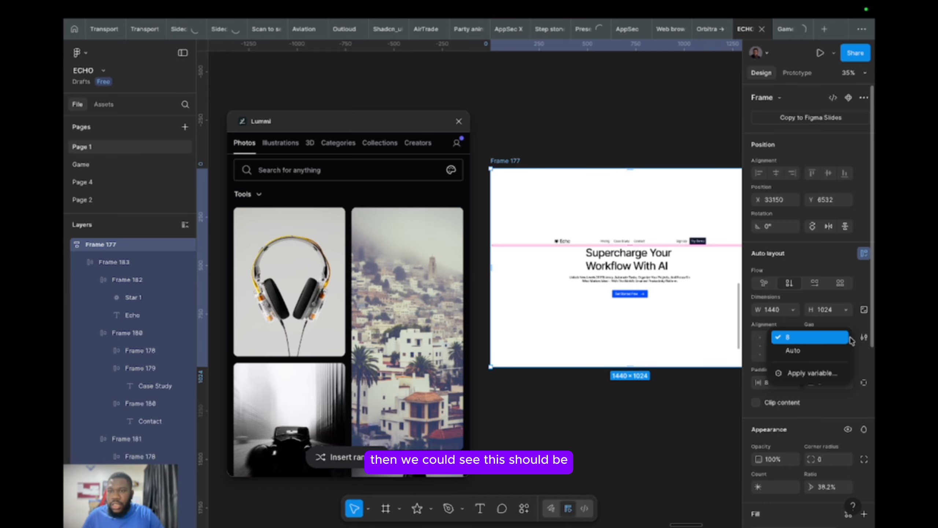
pyautogui.click(844, 350)
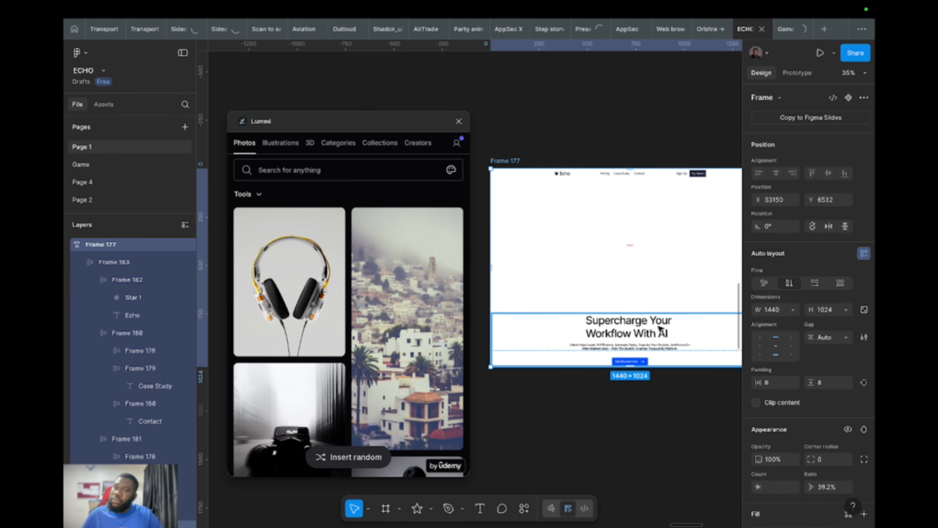
pyautogui.click(668, 408)
# - Give the headline container individual side padding, with a bottom padding of 400
pyautogui.click(674, 330)
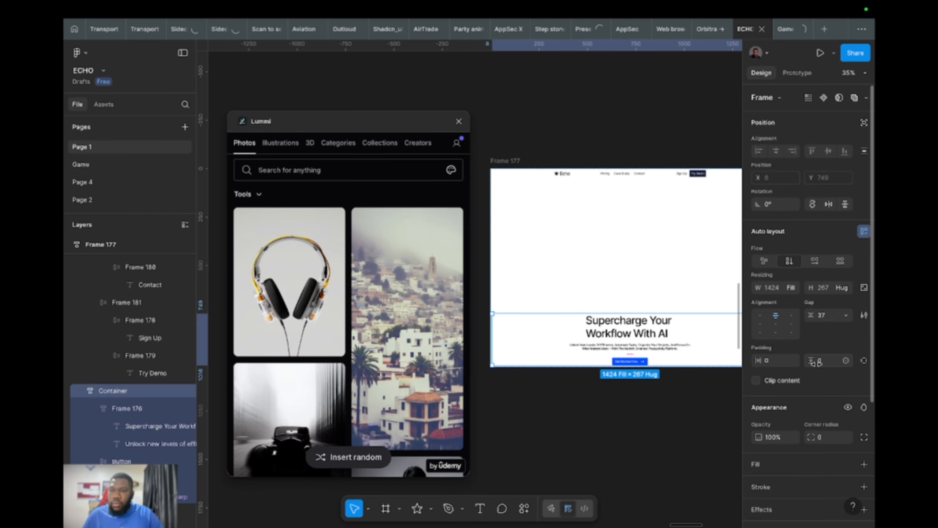
pyautogui.click(863, 360)
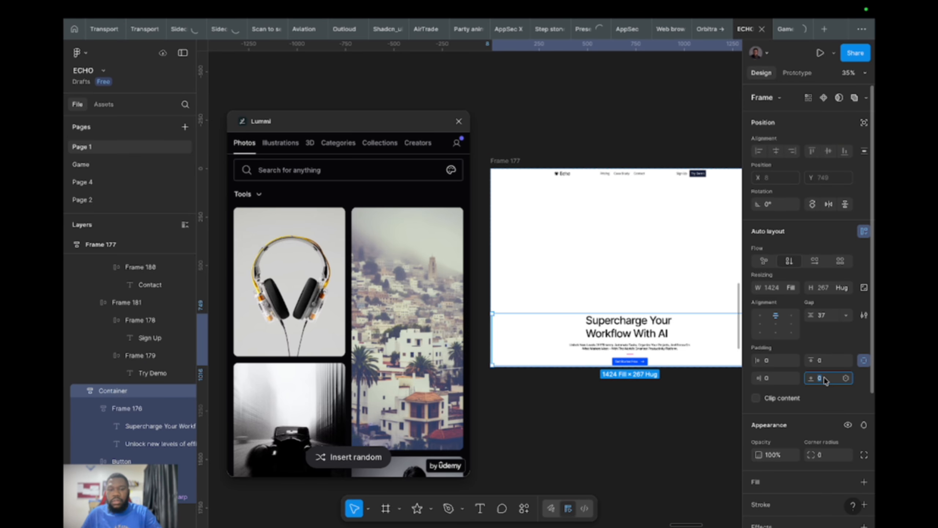
pyautogui.press('Return')
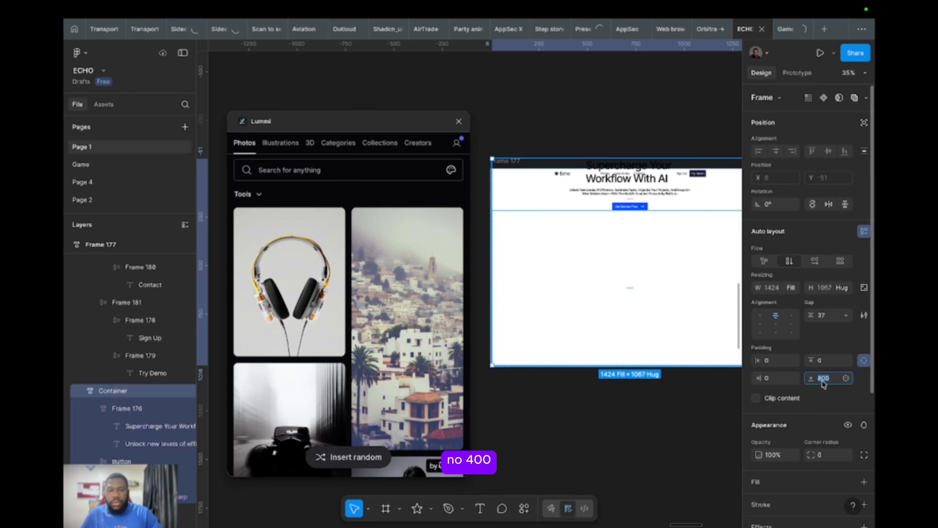
pyautogui.write('400')
pyautogui.press('Return')
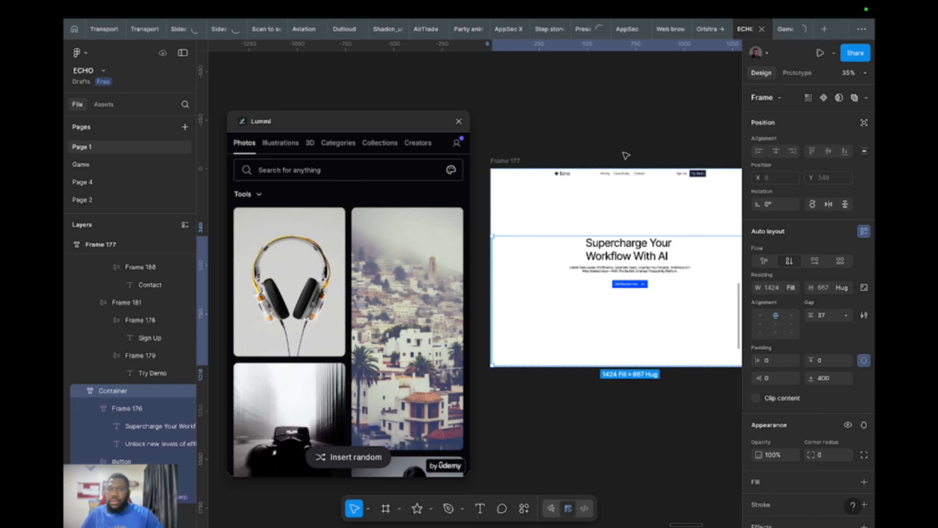
# - Try a top padding of 40 on the navigation bar frame
pyautogui.click(631, 178)
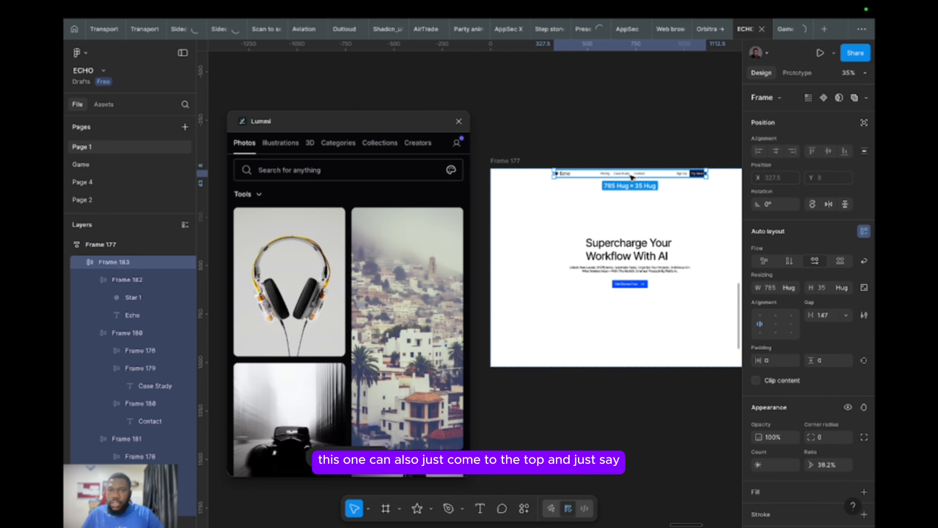
pyautogui.click(863, 361)
pyautogui.write('40')
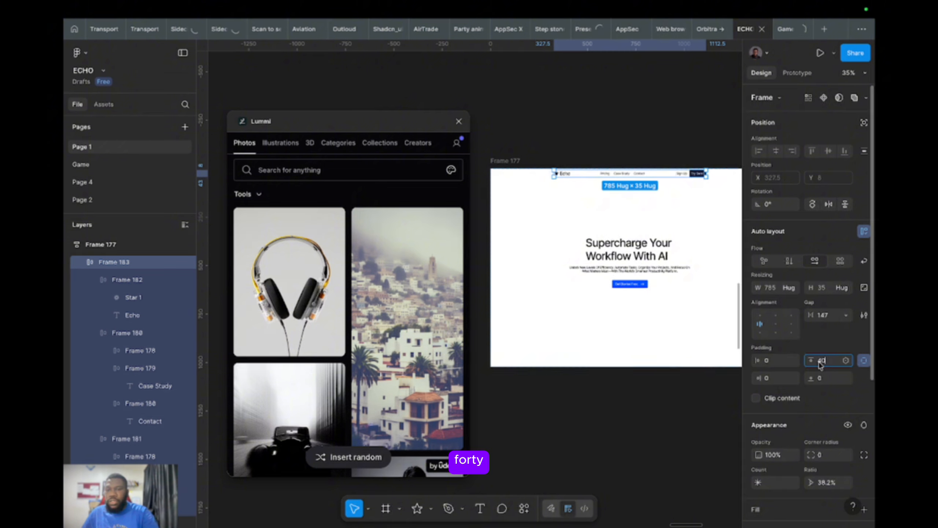
pyautogui.press('Return')
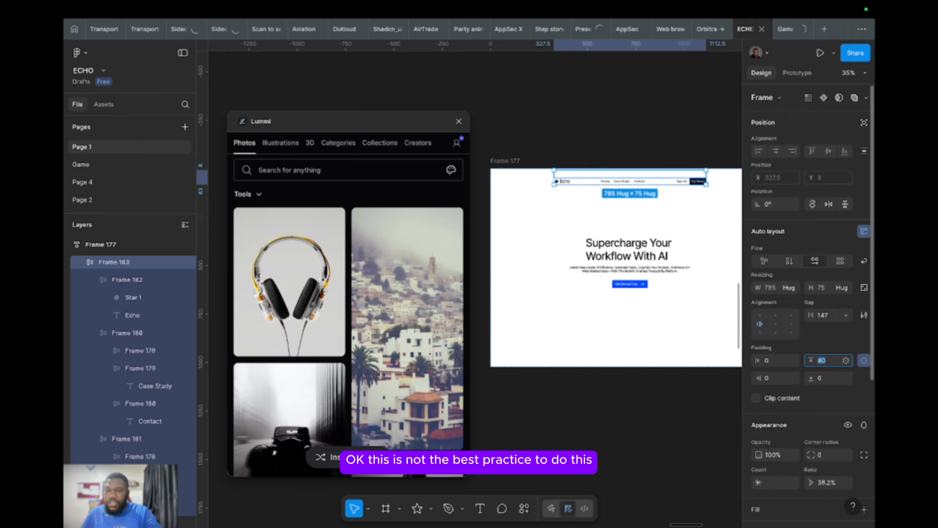
# - Set the hero frame's vertical padding to 32 and the headline container's bottom padding to 0
pyautogui.click(589, 223)
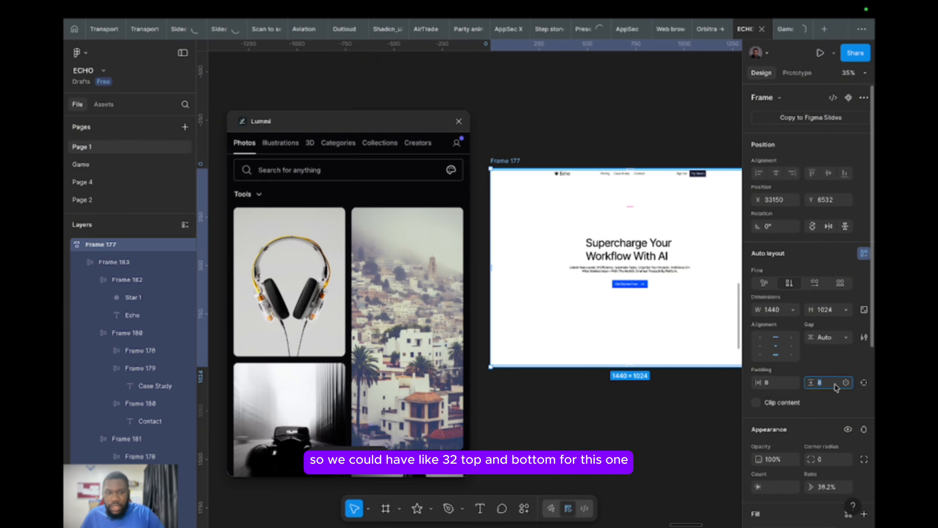
pyautogui.press('Return')
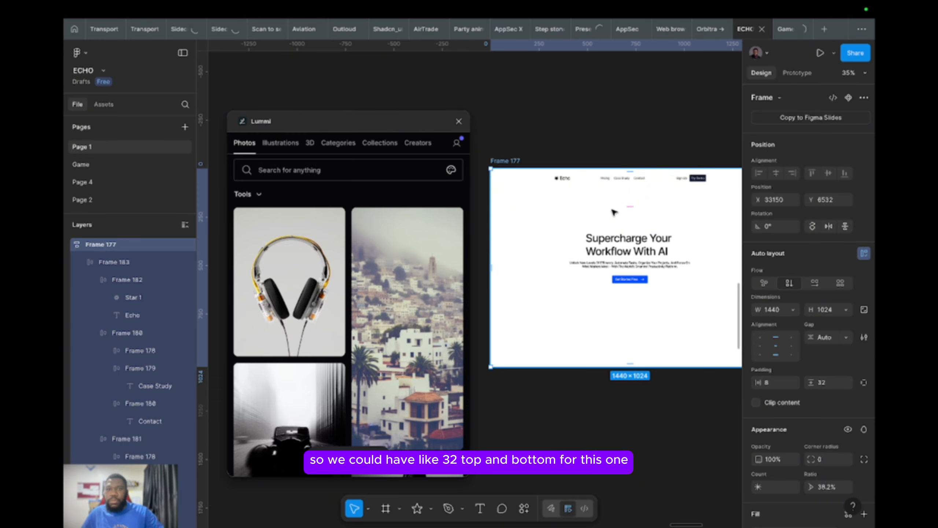
pyautogui.click(627, 266)
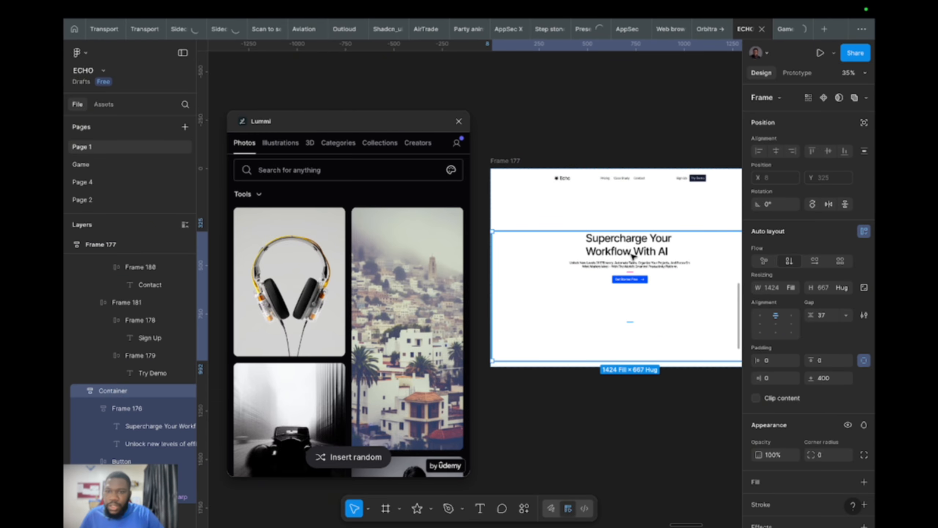
pyautogui.click(826, 380)
pyautogui.write('0')
pyautogui.press('Return')
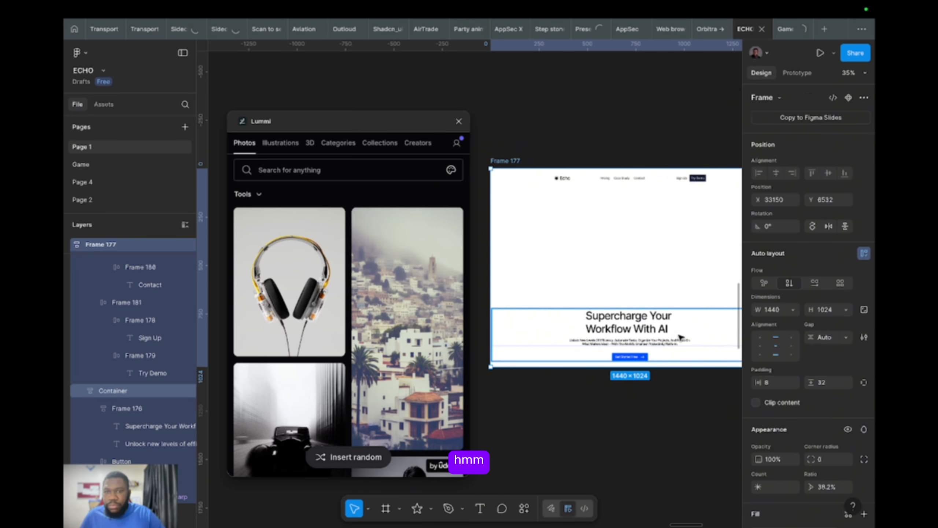
pyautogui.click(668, 417)
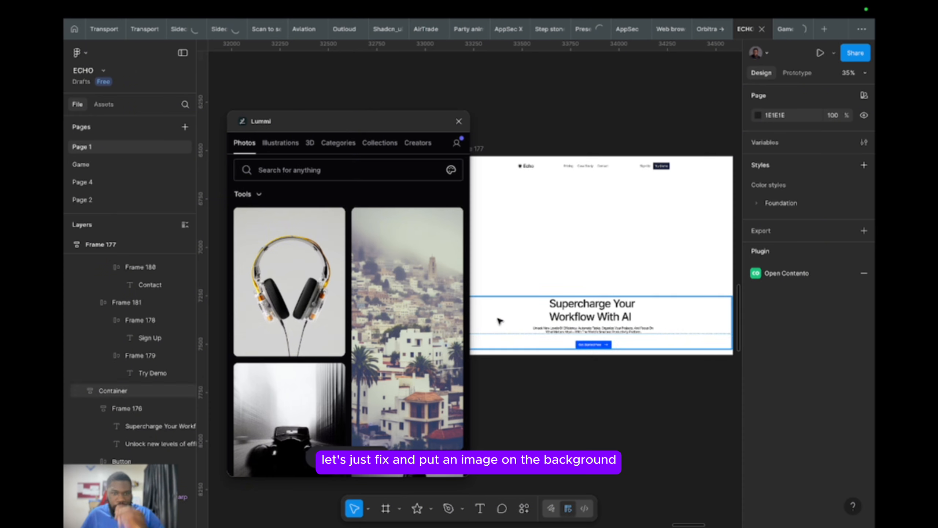
# - Browse the Lummi photos for a background image that suits the hero frame's headline and copy
pyautogui.scroll(-4, 316, 337)
pyautogui.scroll(-5, 316, 337)
pyautogui.hscroll(-2, 510, 145)
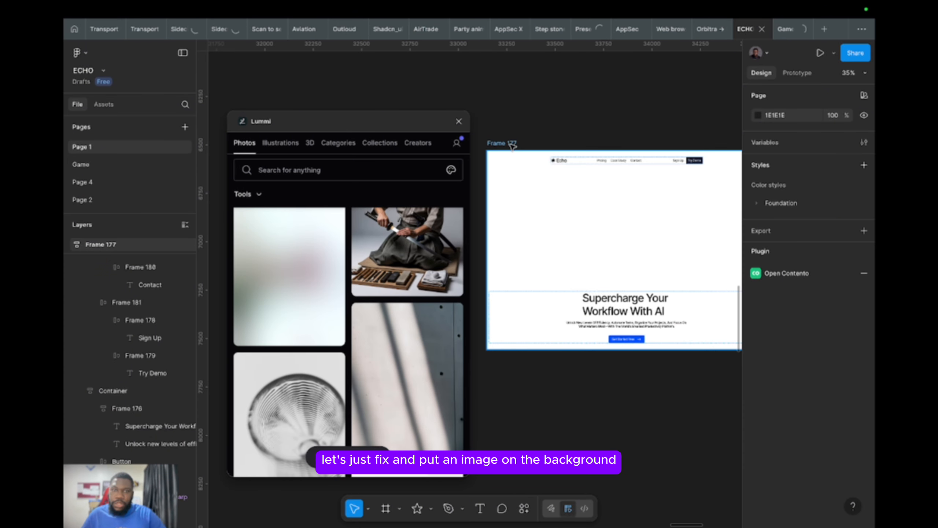
pyautogui.click(510, 144)
pyautogui.scroll(-5, 293, 394)
pyautogui.scroll(-5, 304, 393)
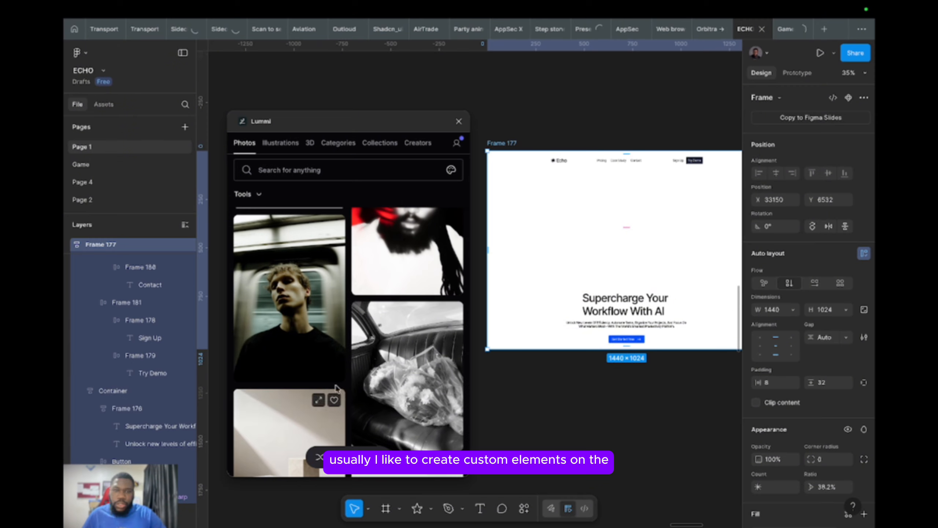
pyautogui.scroll(-3, 609, 333)
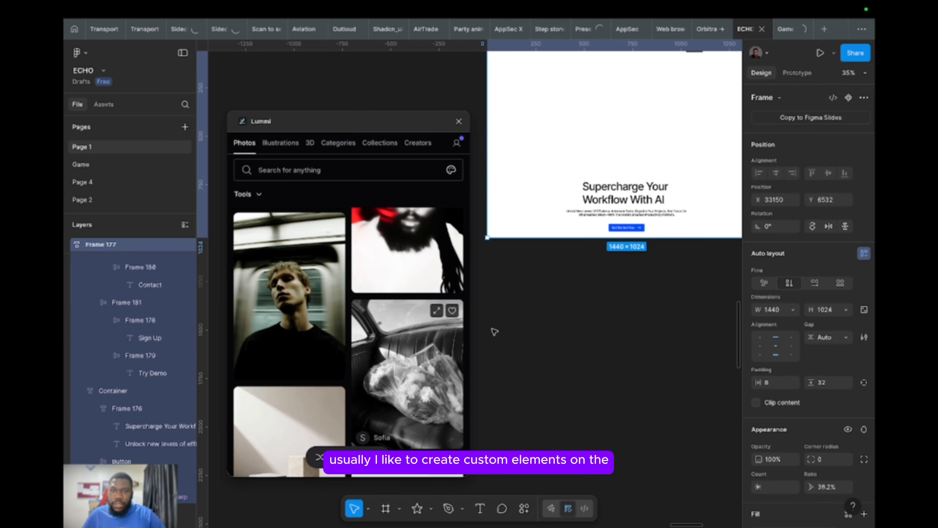
pyautogui.scroll(5, 578, 258)
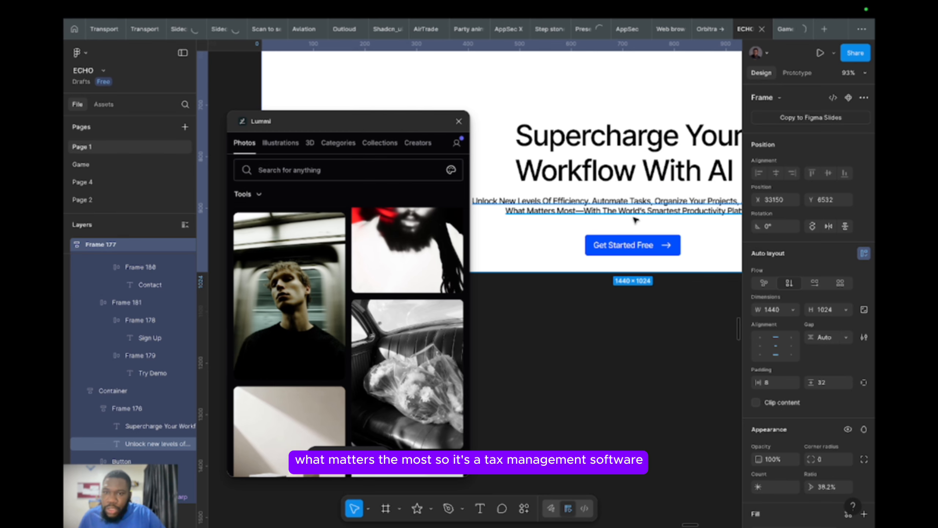
pyautogui.scroll(-5, 377, 356)
pyautogui.scroll(-5, 376, 357)
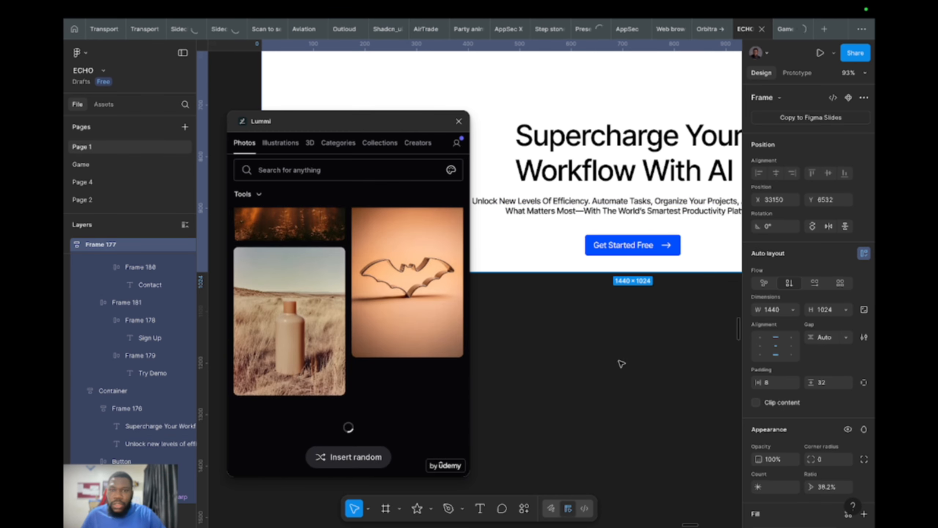
pyautogui.scroll(-5, 615, 369)
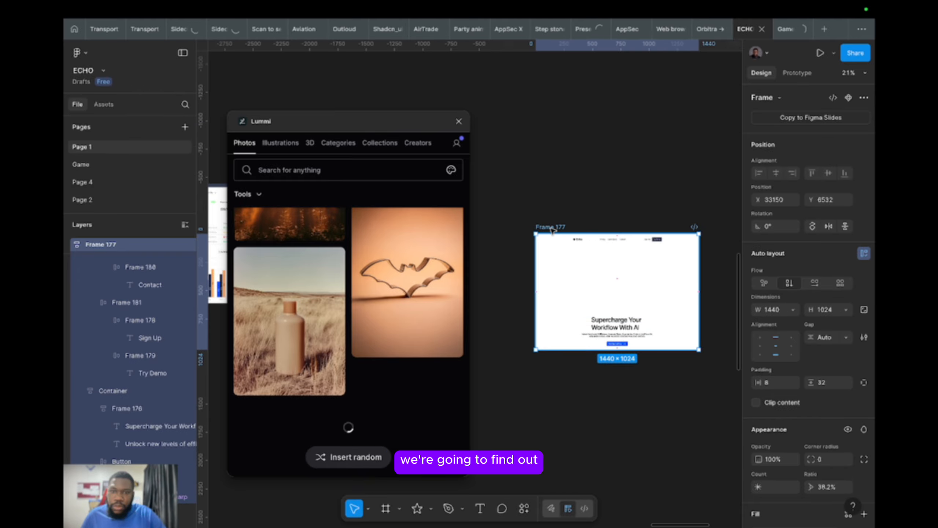
pyautogui.scroll(5, 374, 318)
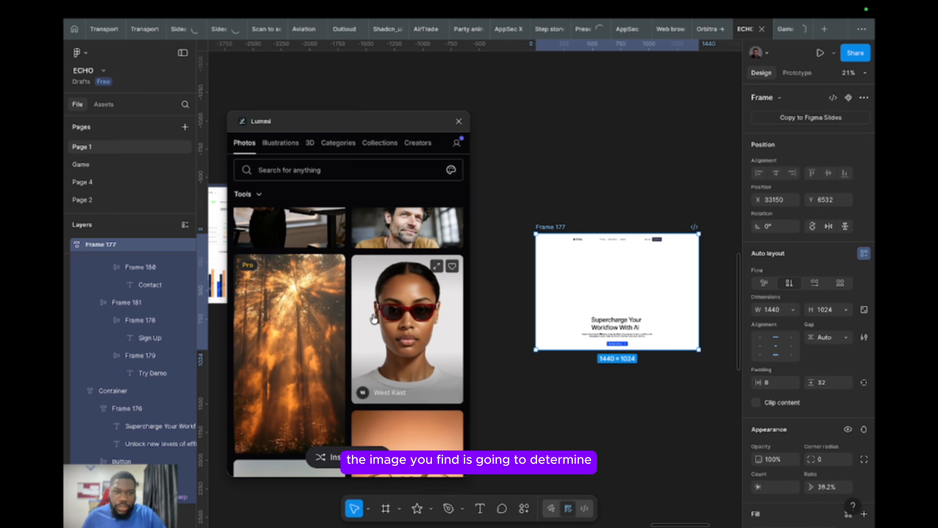
pyautogui.scroll(5, 373, 318)
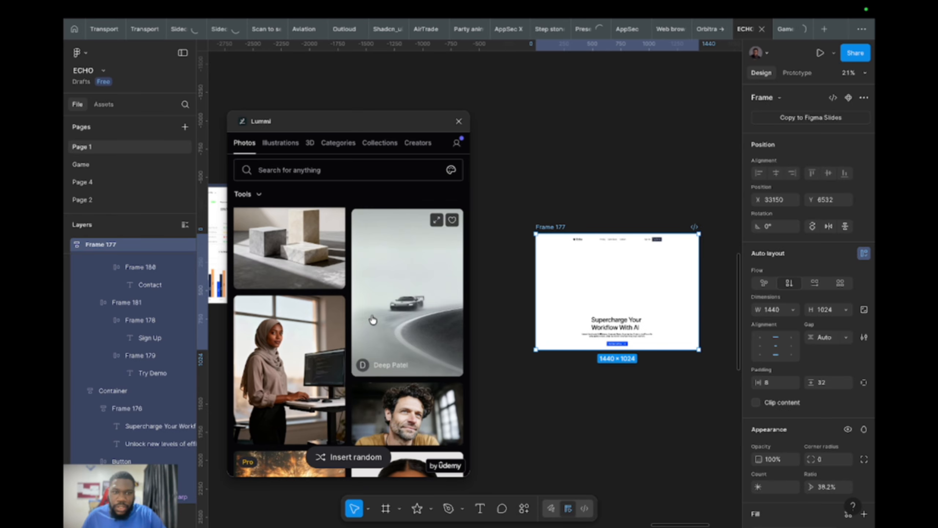
pyautogui.scroll(2, 363, 328)
pyautogui.scroll(-15, 347, 334)
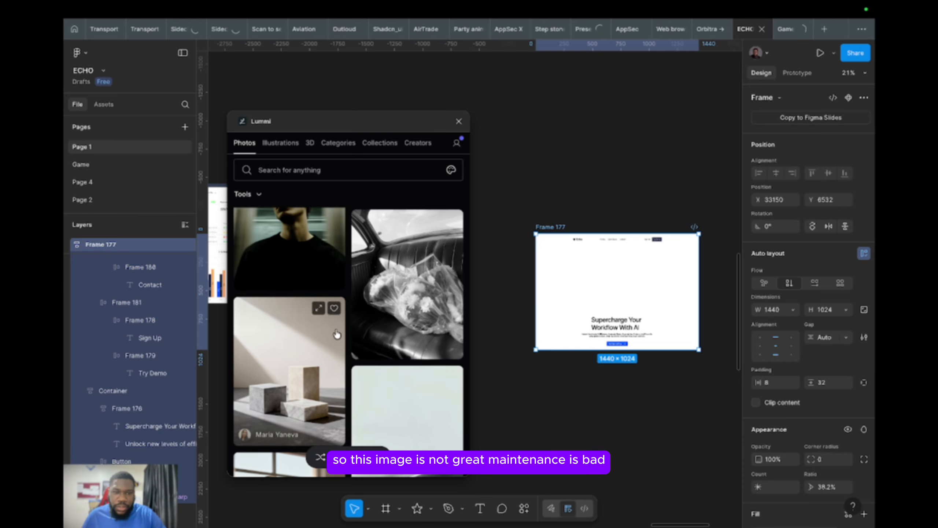
pyautogui.scroll(-15, 332, 342)
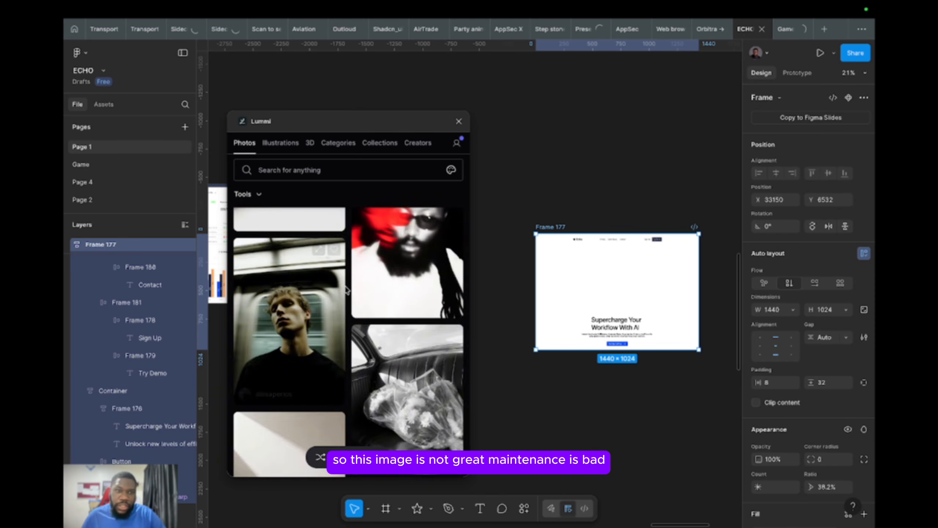
pyautogui.scroll(5, 340, 314)
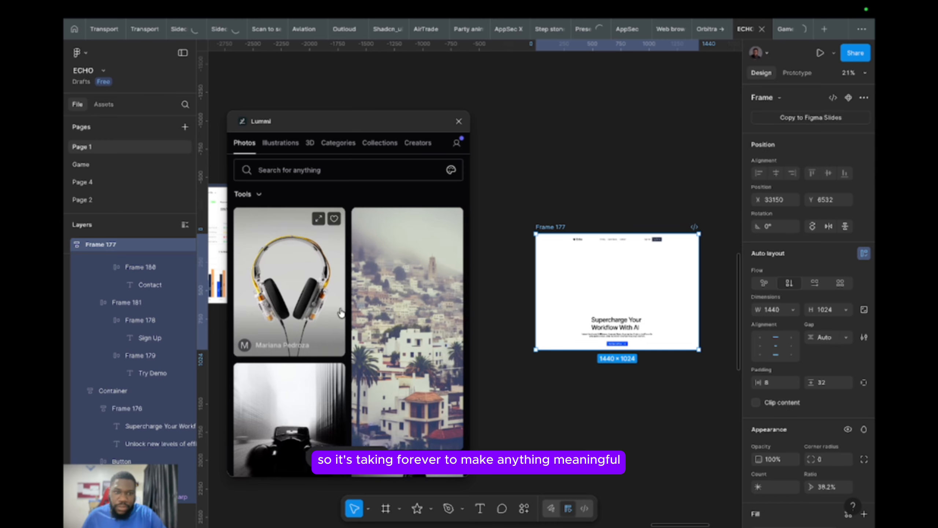
pyautogui.scroll(-8, 333, 312)
# - Check the Perplexity chat in the browser for navigation bar copy, then return to the Lummi photos in Figma
pyautogui.hotkey('ctrl', 'Left')
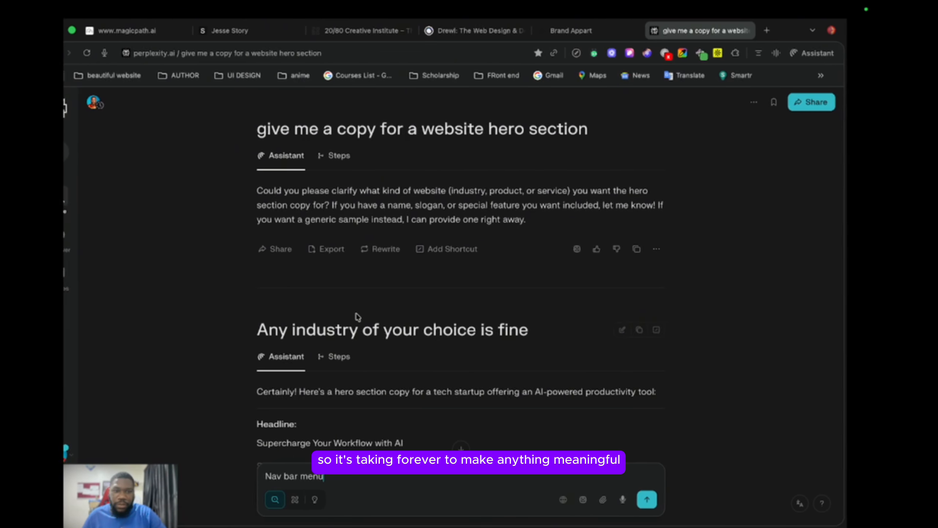
pyautogui.scroll(-9, 332, 388)
pyautogui.scroll(-6, 342, 380)
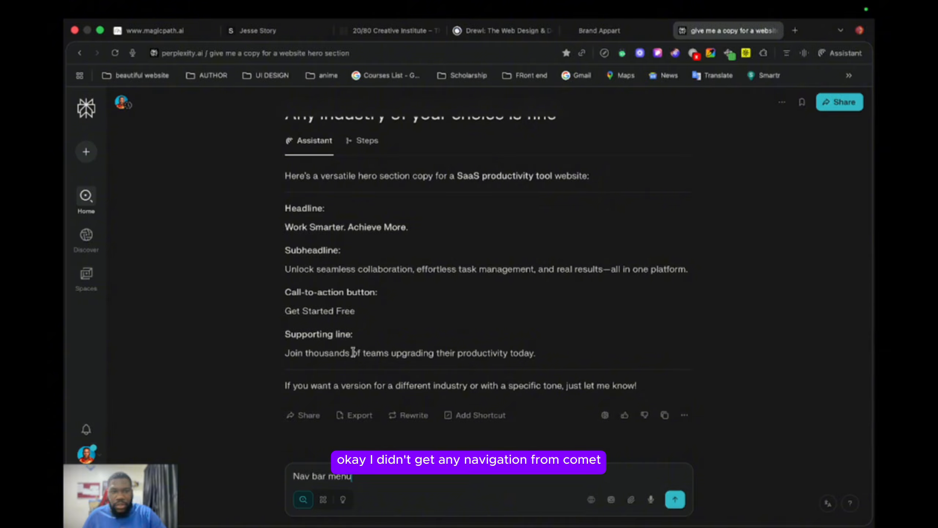
pyautogui.hotkey('ctrl', 'Right')
pyautogui.scroll(-15, 398, 387)
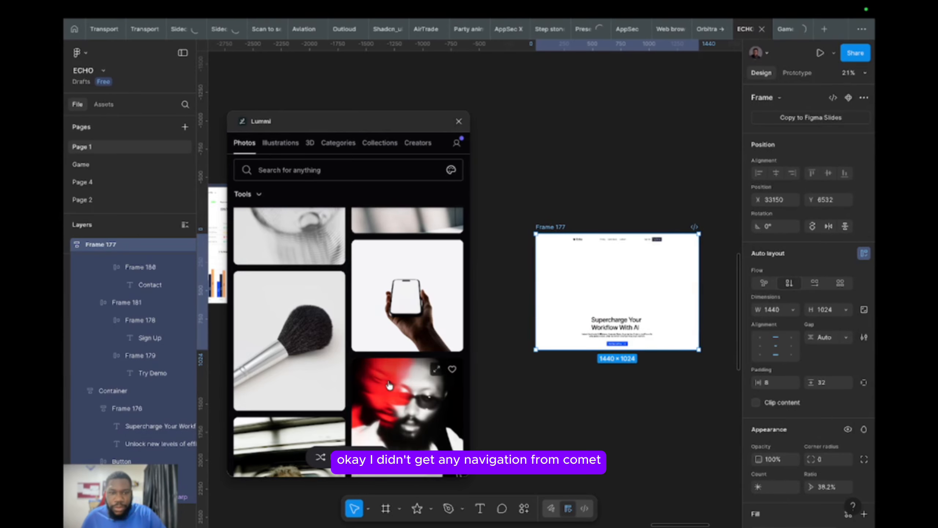
# - Set the vertical gap between the hero frame's navigation bar and headline container to 400
pyautogui.scroll(-5, 391, 371)
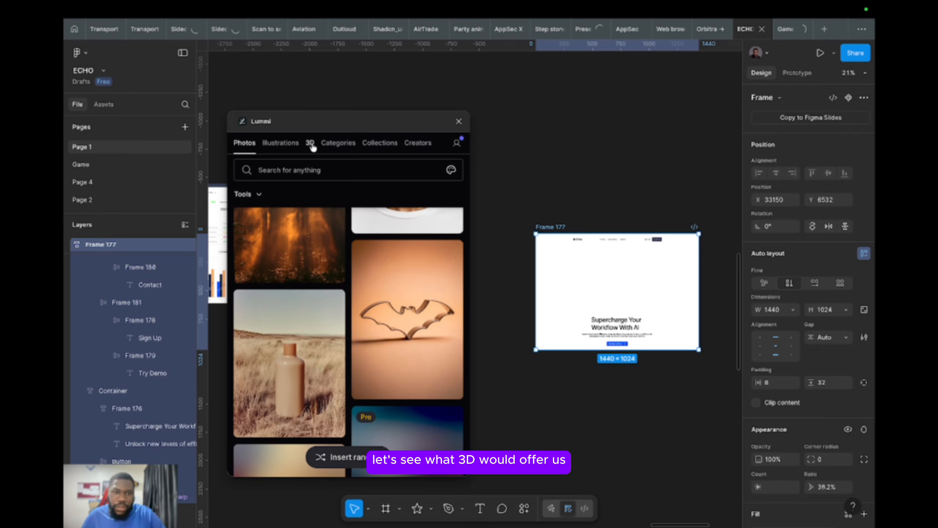
pyautogui.click(612, 323)
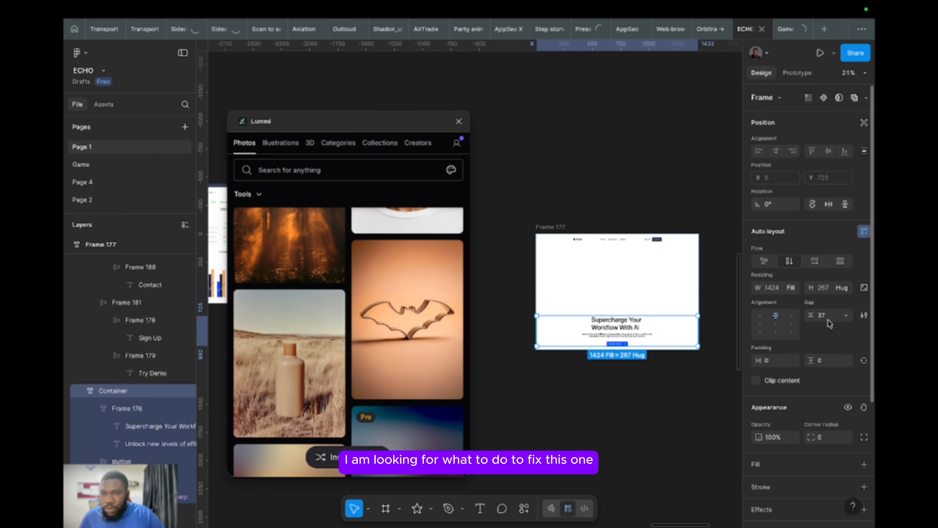
pyautogui.click(644, 272)
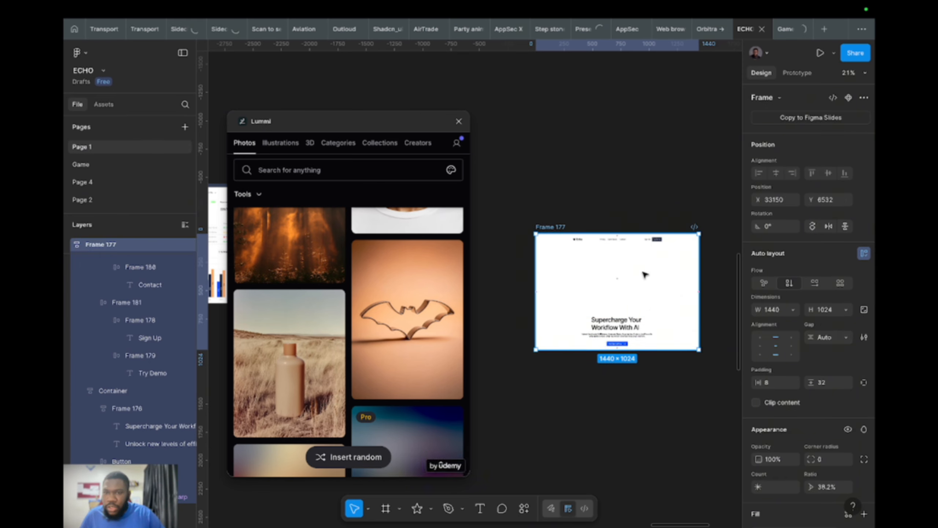
pyautogui.click(823, 338)
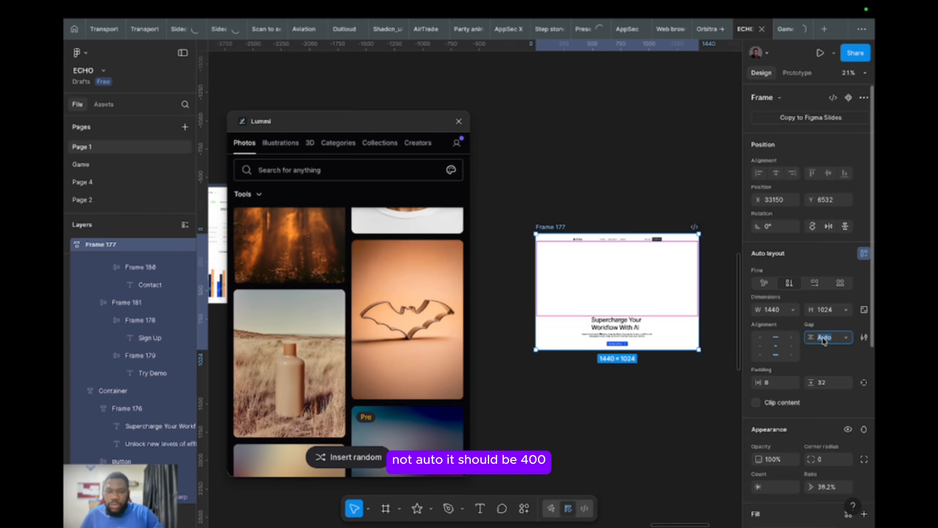
pyautogui.write('4')
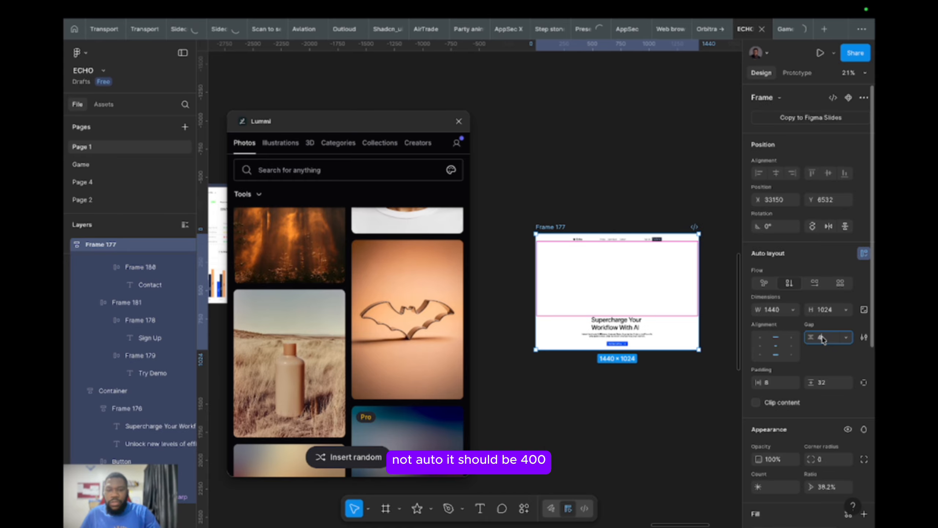
pyautogui.write('00')
pyautogui.press('Return')
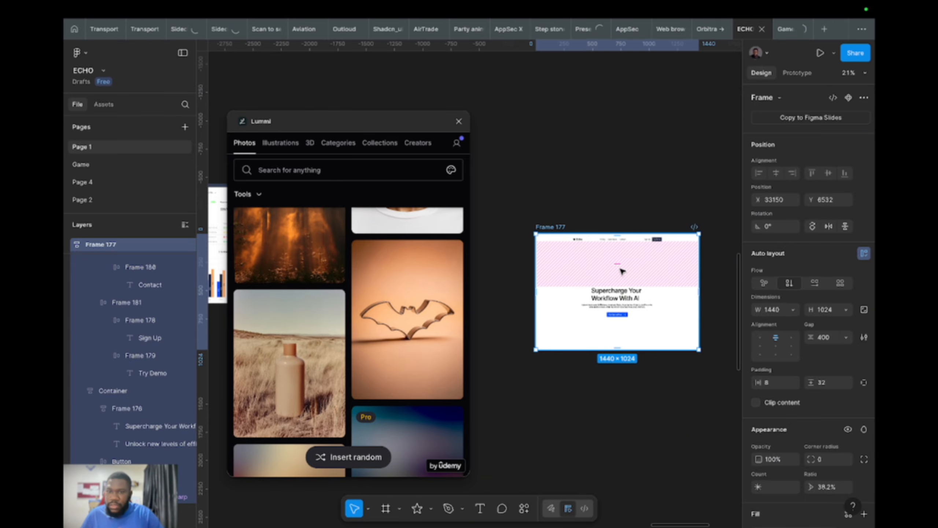
pyautogui.press('Escape')
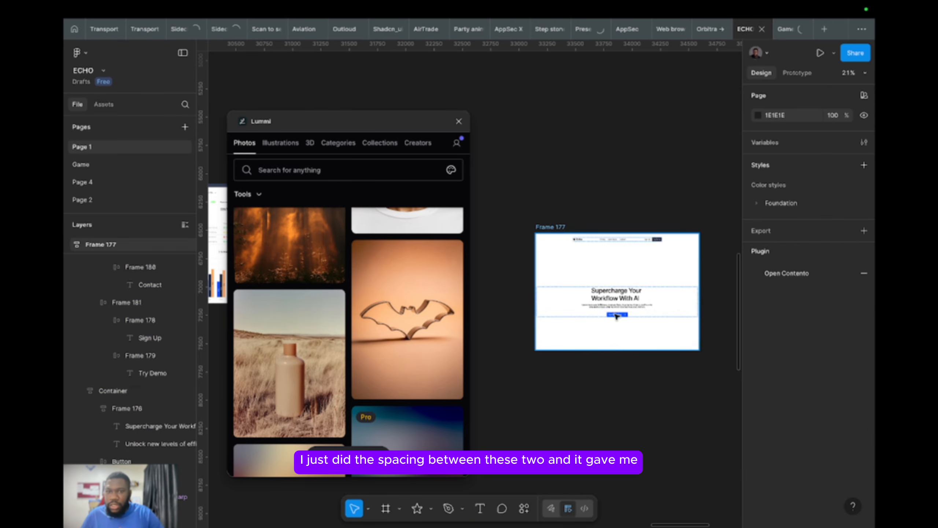
pyautogui.click(560, 230)
pyautogui.moveTo(811, 338)
pyautogui.mouseDown()
pyautogui.moveTo(857, 338)
pyautogui.moveTo(829, 339)
pyautogui.mouseUp()
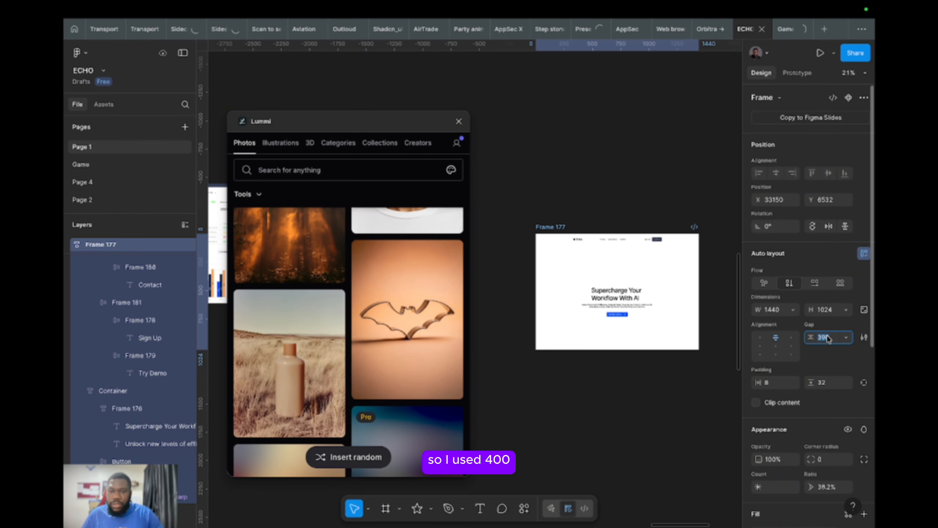
pyautogui.write('400')
pyautogui.press('Return')
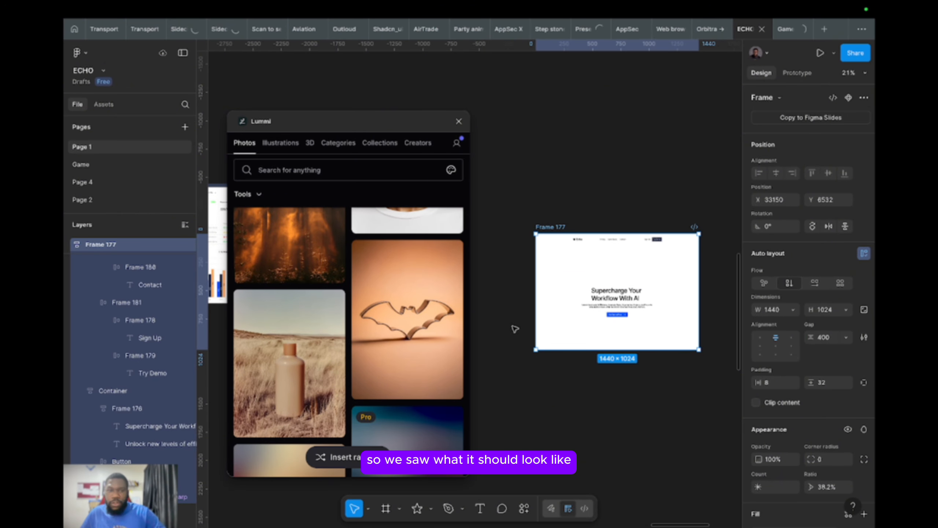
# - Close the Lummi plugin and launch it again to reload its photo library
pyautogui.scroll(-5, 341, 380)
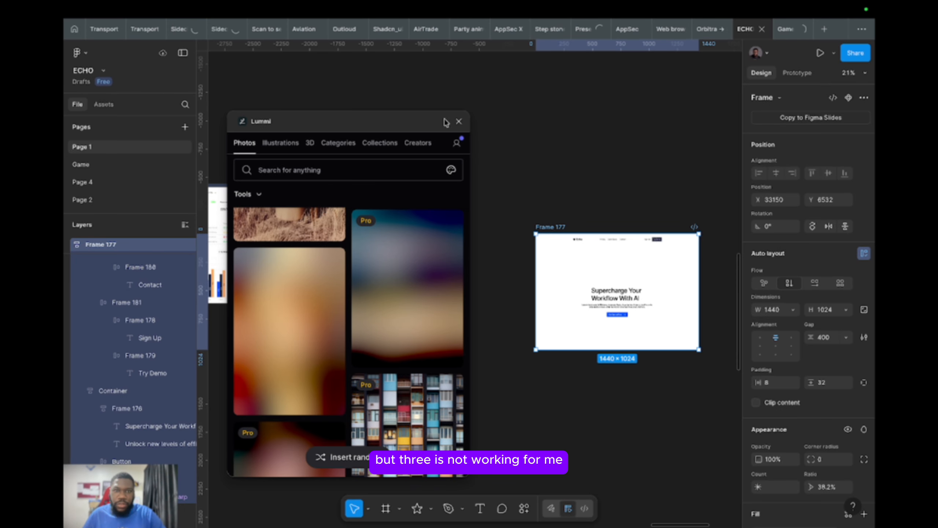
pyautogui.click(459, 124)
pyautogui.click(527, 510)
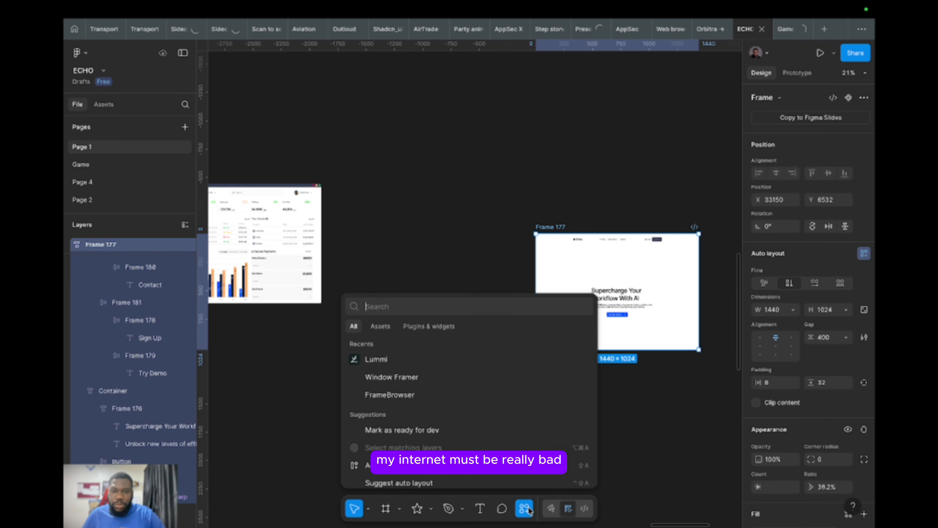
pyautogui.click(391, 359)
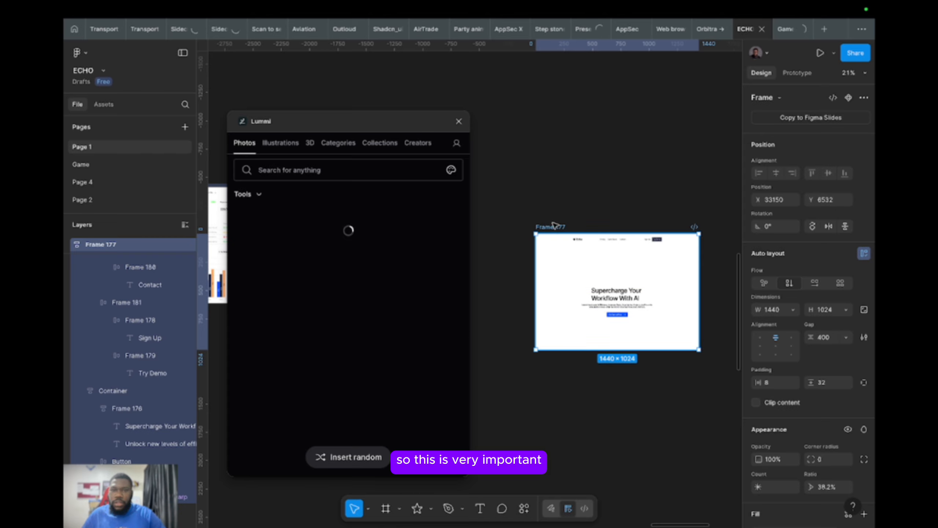
# - Move the hero frame slightly up to X 33116, Y 6376, and undo a trial narrowing to a width of 208
pyautogui.moveTo(554, 227); pyautogui.dragTo(550, 211)
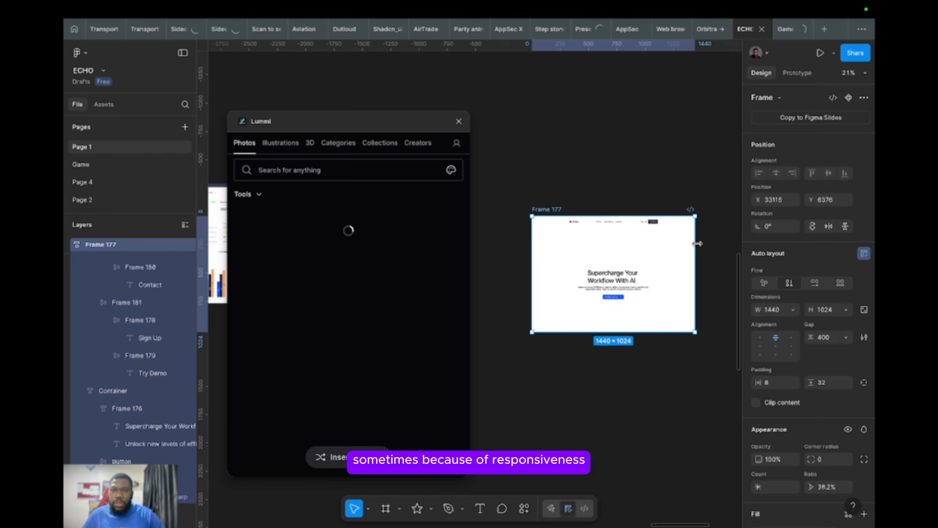
pyautogui.moveTo(692, 243); pyautogui.dragTo(556, 251)
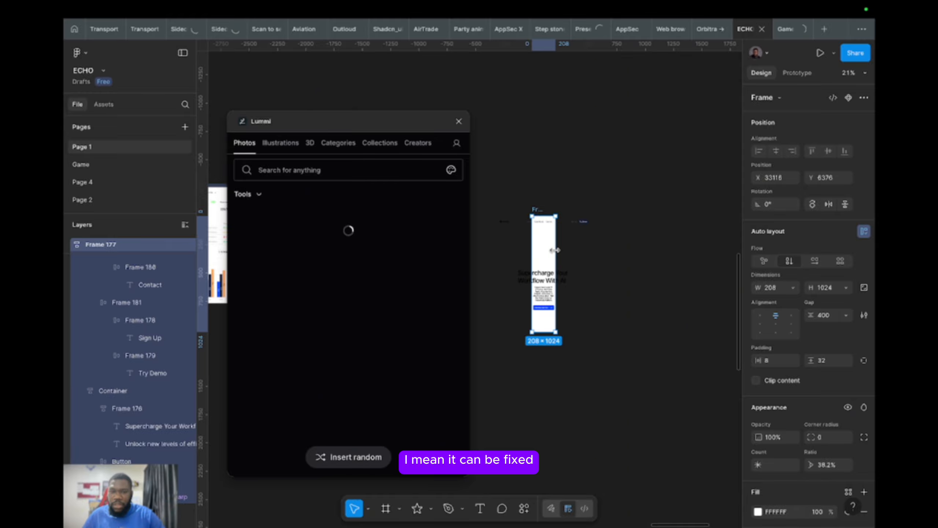
pyautogui.hotkey('ctrl', 'z')
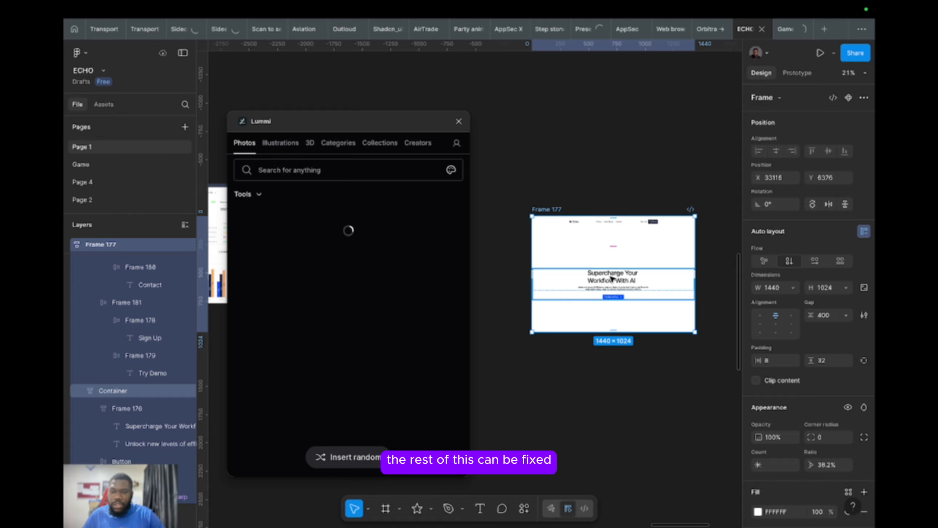
# - Add a minimum width of 400 to the headline container in the hero frame
pyautogui.click(612, 279)
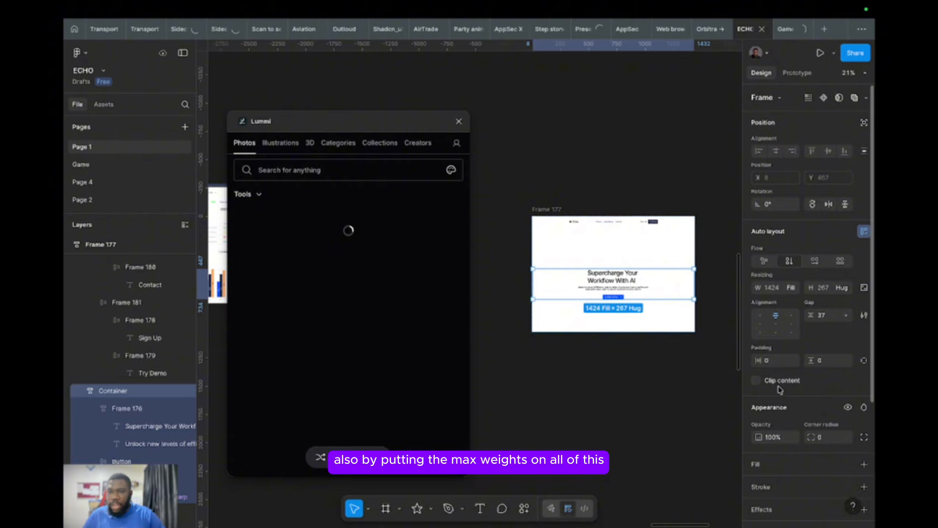
pyautogui.click(793, 289)
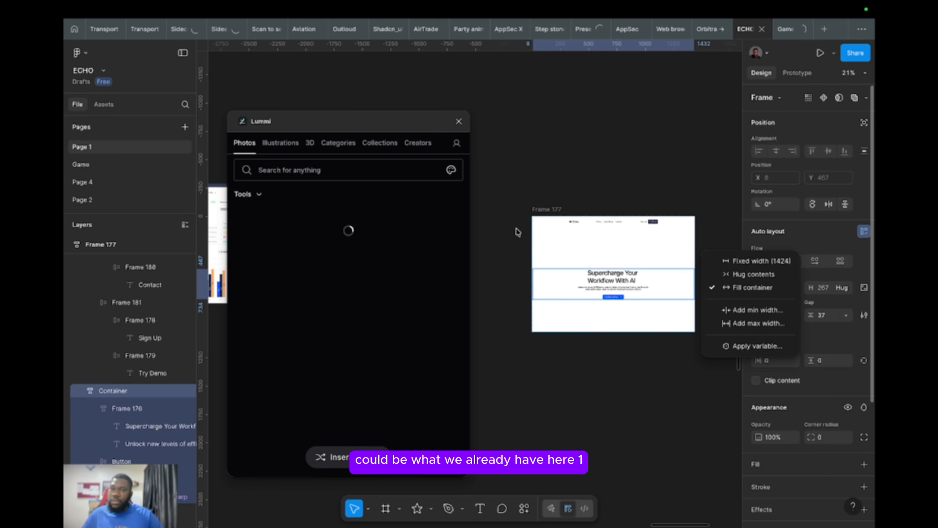
pyautogui.click(544, 212)
pyautogui.click(544, 213)
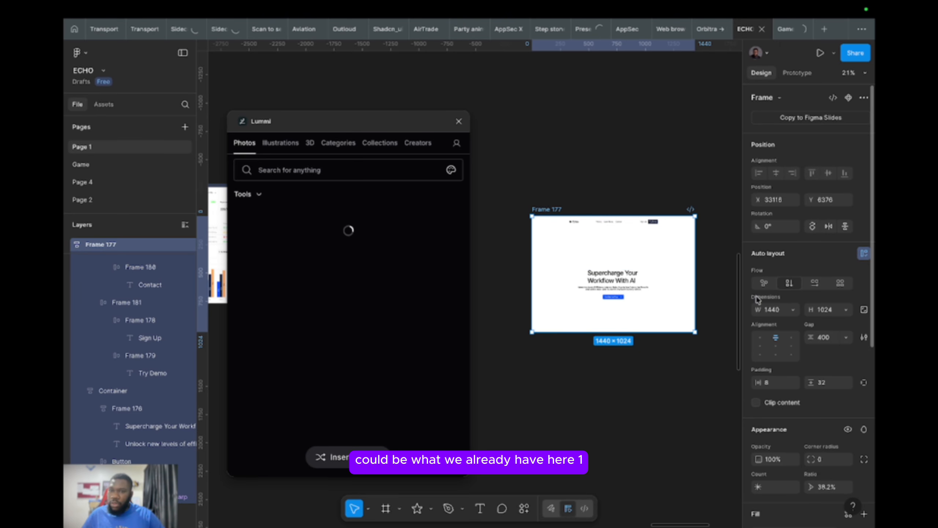
pyautogui.click(681, 296)
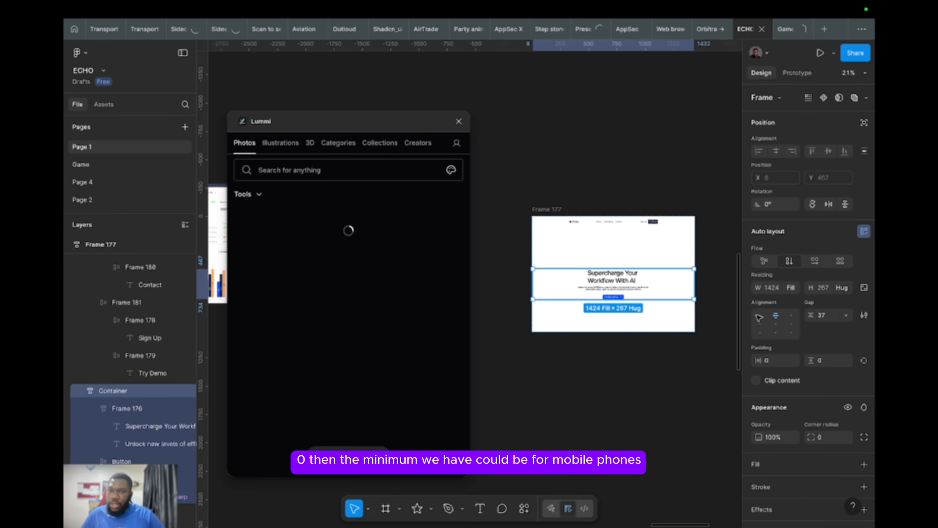
pyautogui.click(792, 289)
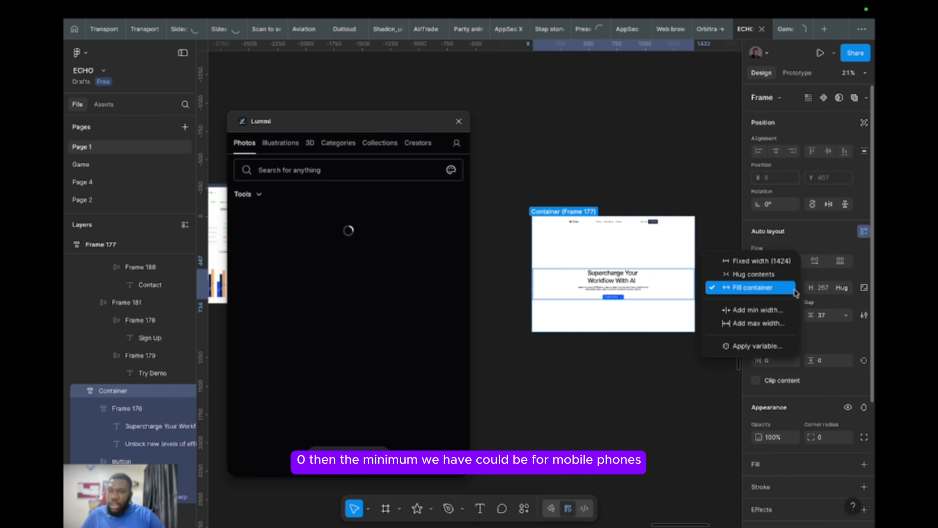
pyautogui.click(759, 313)
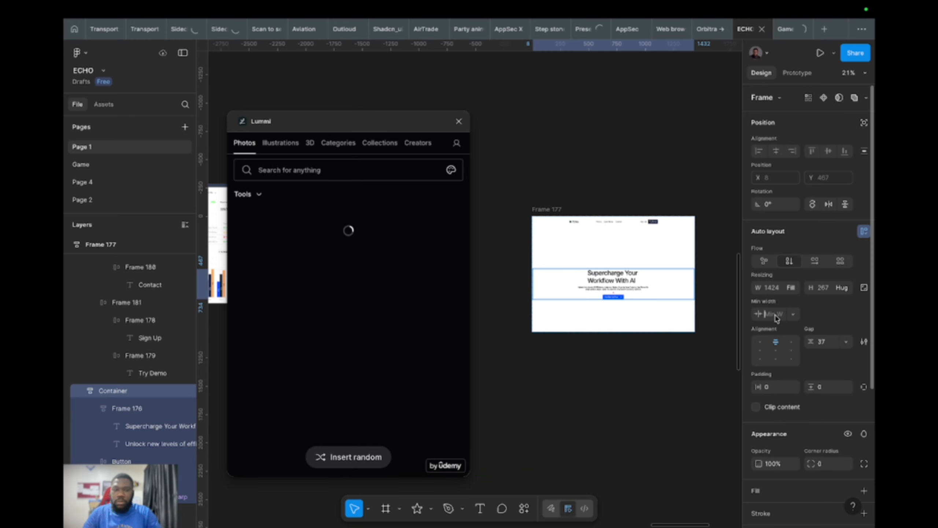
pyautogui.press('Return')
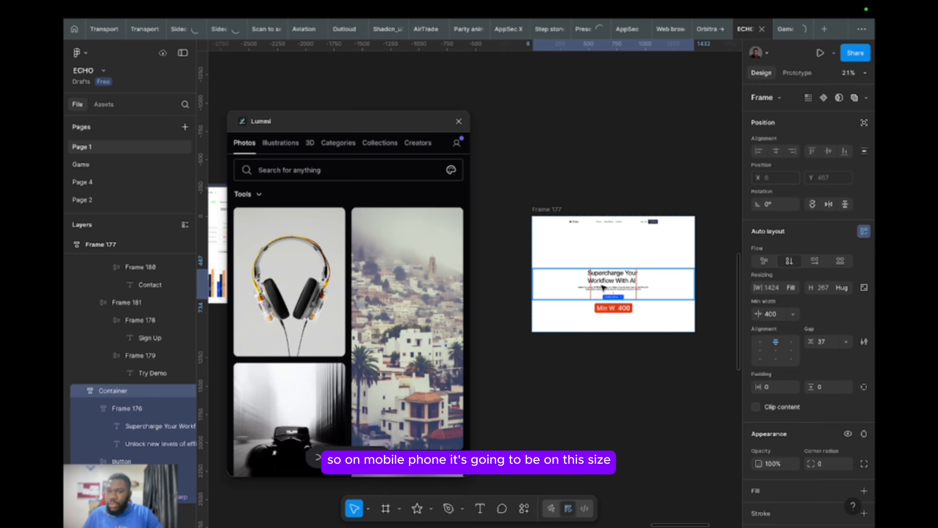
# - Try narrowing the hero frame to a width of 412 to test its responsiveness, and undo the resize
pyautogui.click(554, 210)
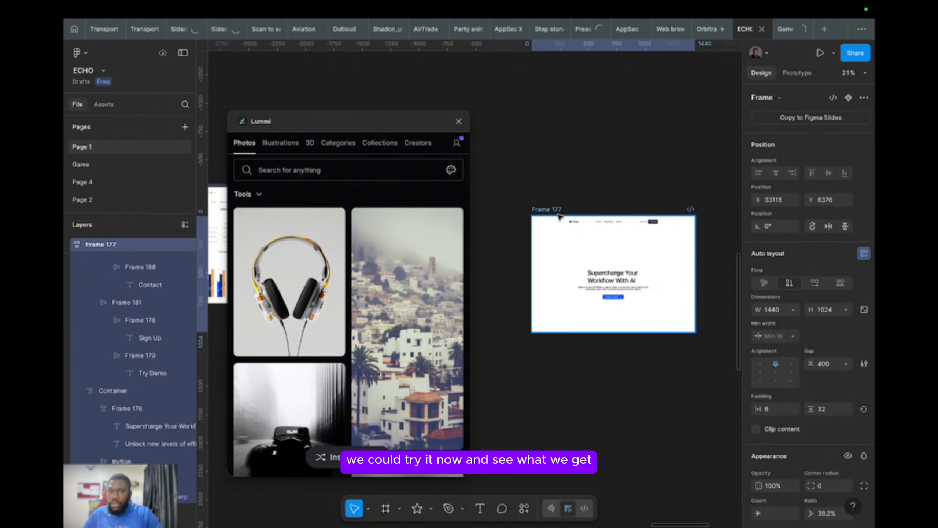
pyautogui.moveTo(694, 280); pyautogui.dragTo(582, 282)
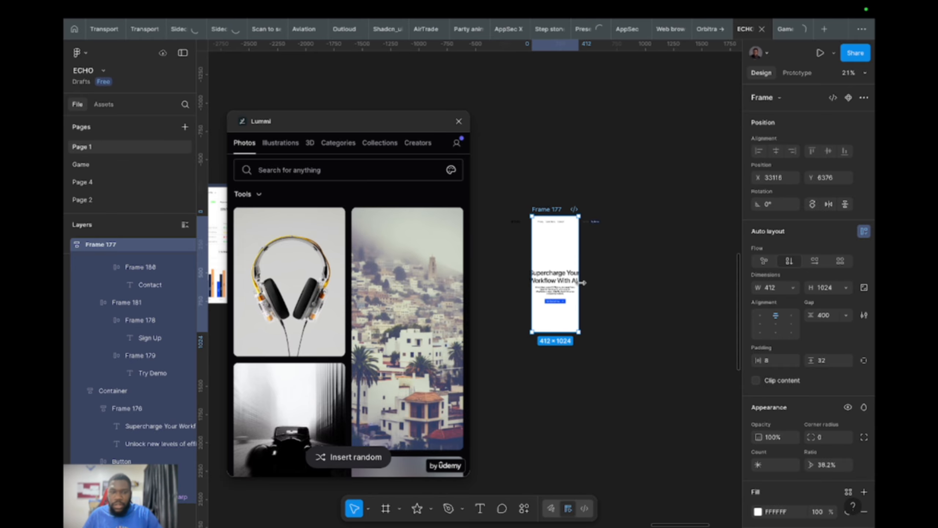
pyautogui.press('super+z')
pyautogui.click(624, 355)
# - Browse the reloaded Lummi photos for an image that suits the hero section
pyautogui.scroll(-5, 382, 369)
pyautogui.scroll(-5, 382, 369)
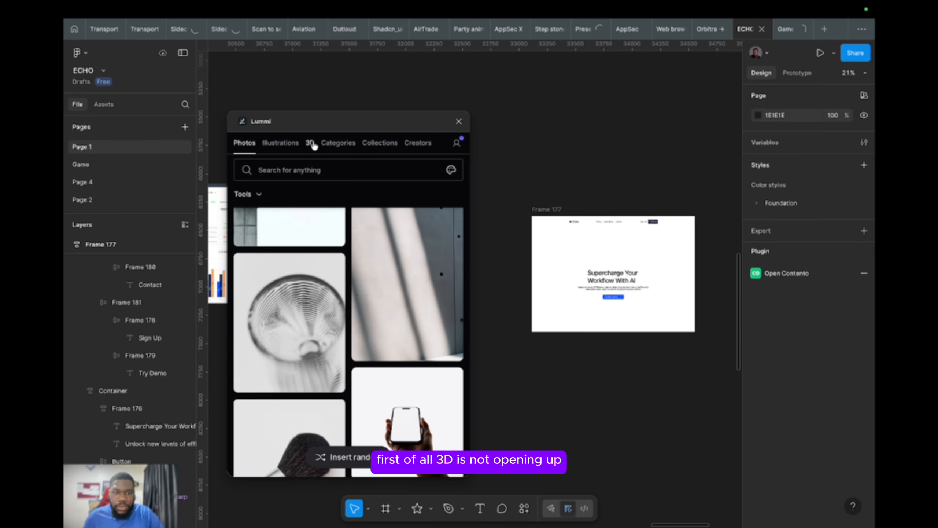
pyautogui.scroll(-5, 403, 244)
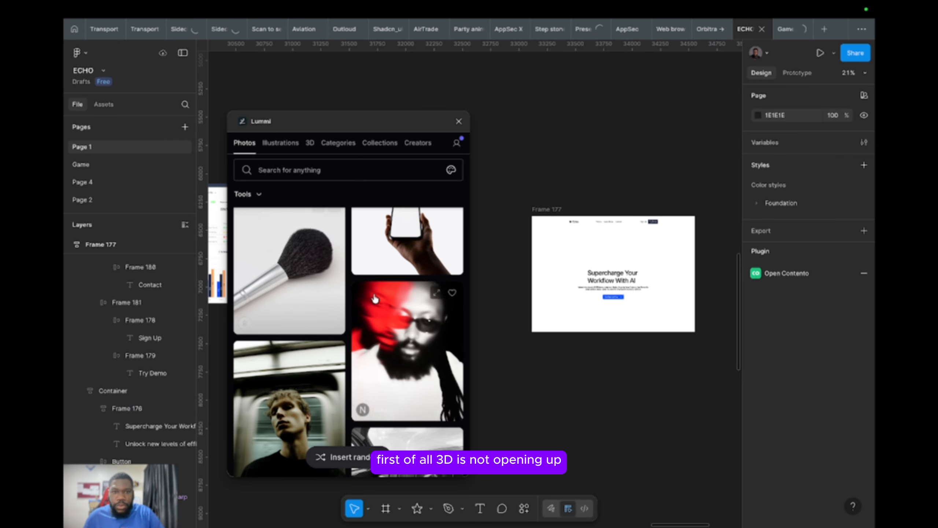
pyautogui.scroll(10, 402, 243)
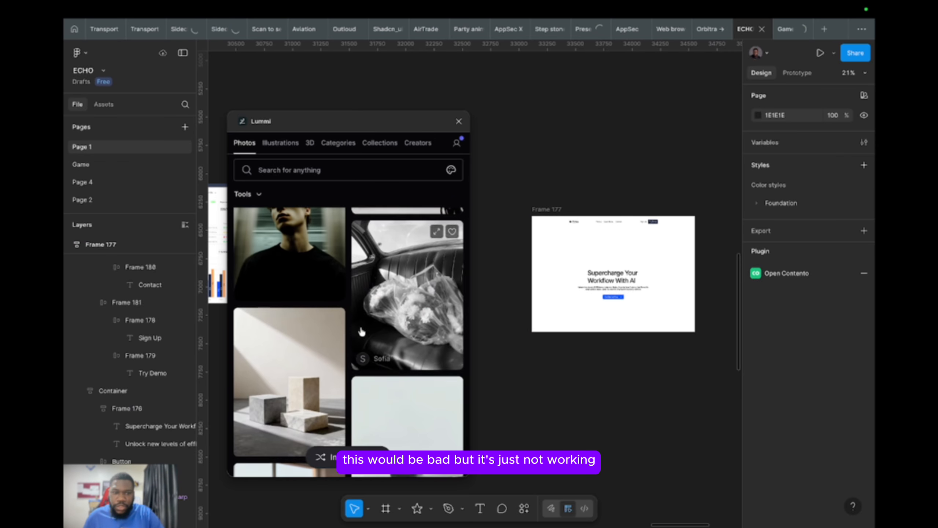
pyautogui.scroll(-2, 364, 340)
pyautogui.scroll(-5, 364, 337)
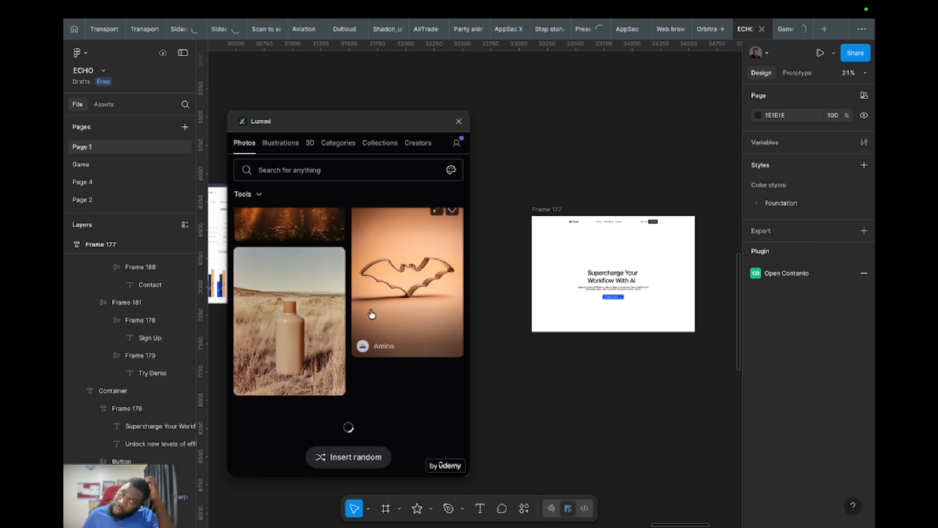
pyautogui.scroll(4, 376, 302)
pyautogui.scroll(4, 376, 301)
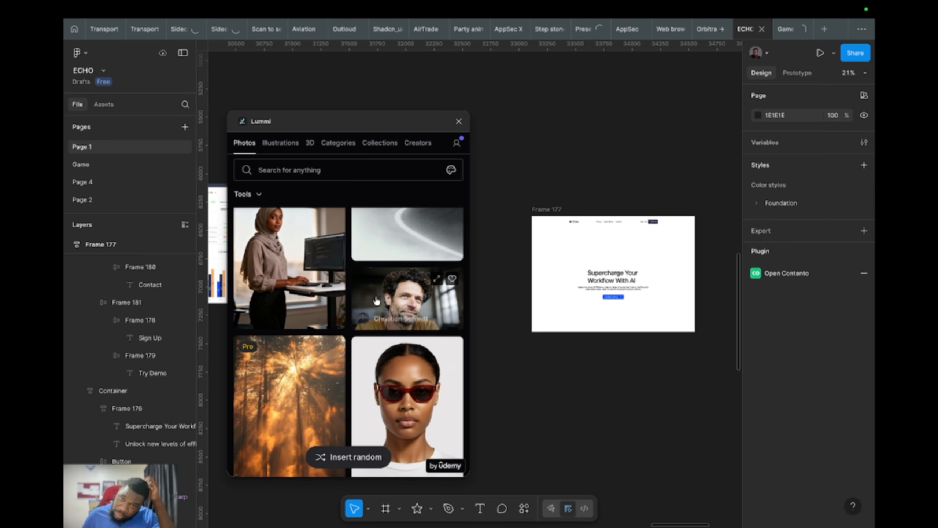
pyautogui.scroll(3, 376, 301)
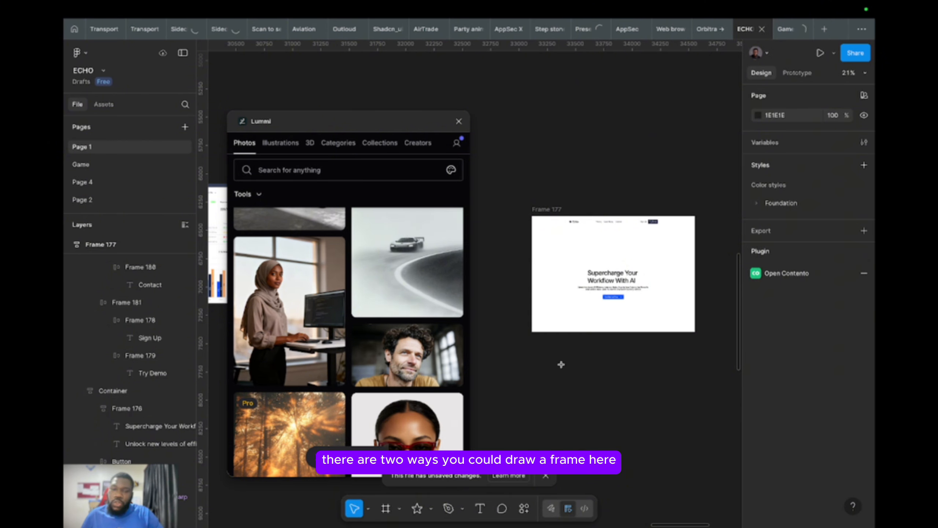
# - Draw a new 1440 × 536 frame directly below the hero frame, matching its width and left edge
pyautogui.press('f')
pyautogui.moveTo(537, 350); pyautogui.dragTo(694, 410)
pyautogui.moveTo(532, 376); pyautogui.dragTo(531, 376)
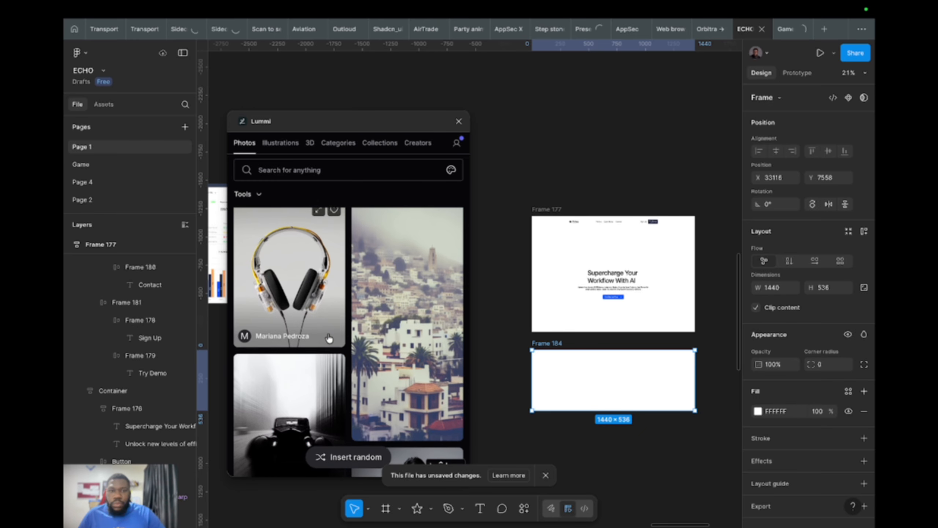
# - Fill the new frame with the Lummi photo of the woman standing at a computer desk, and extend the frame's height to 1473
pyautogui.scroll(-5, 329, 344)
pyautogui.scroll(-10, 332, 354)
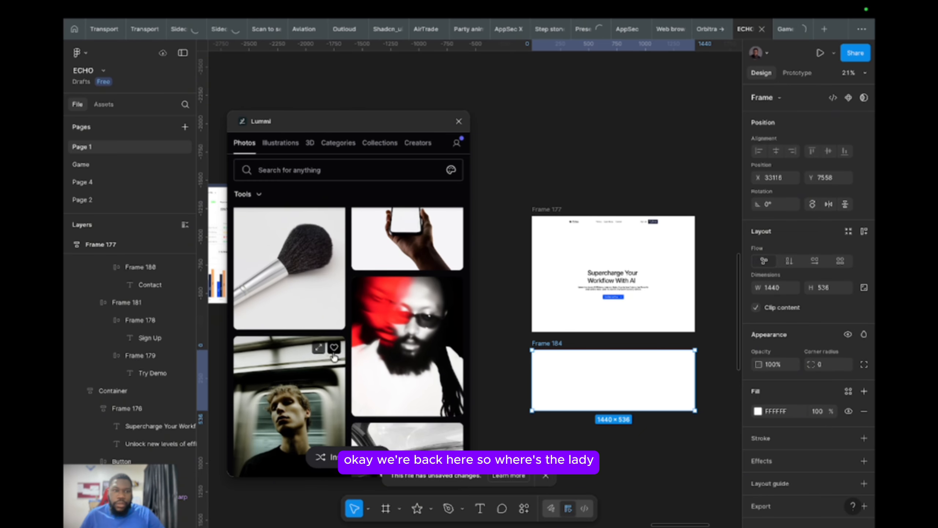
pyautogui.scroll(3, 327, 361)
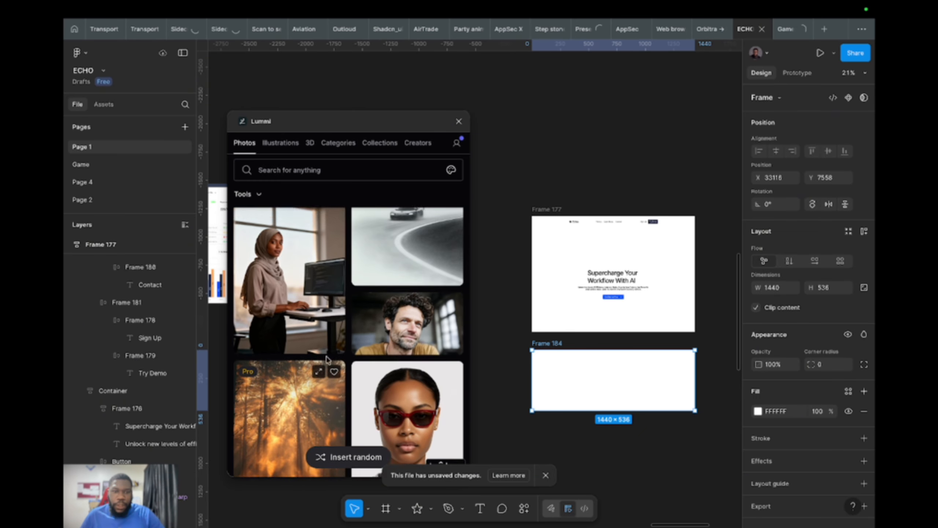
pyautogui.click(285, 309)
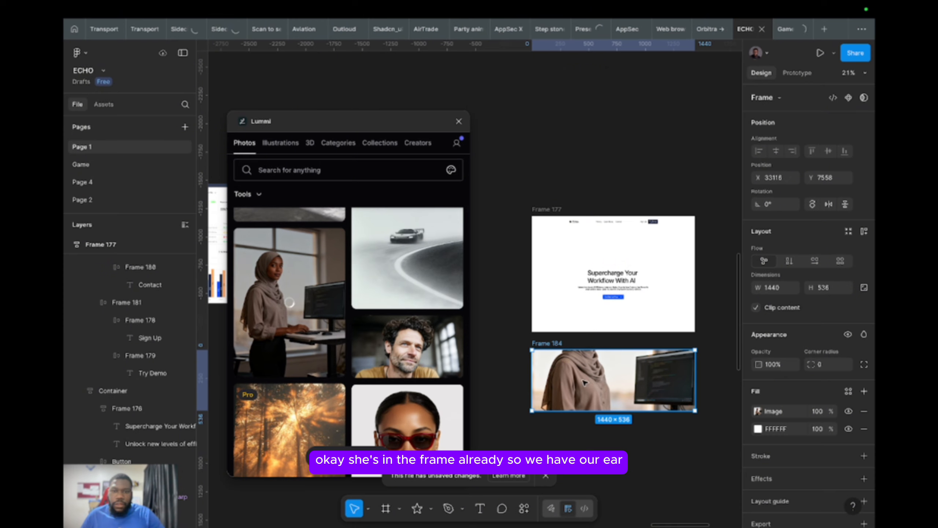
pyautogui.moveTo(623, 409); pyautogui.dragTo(683, 512)
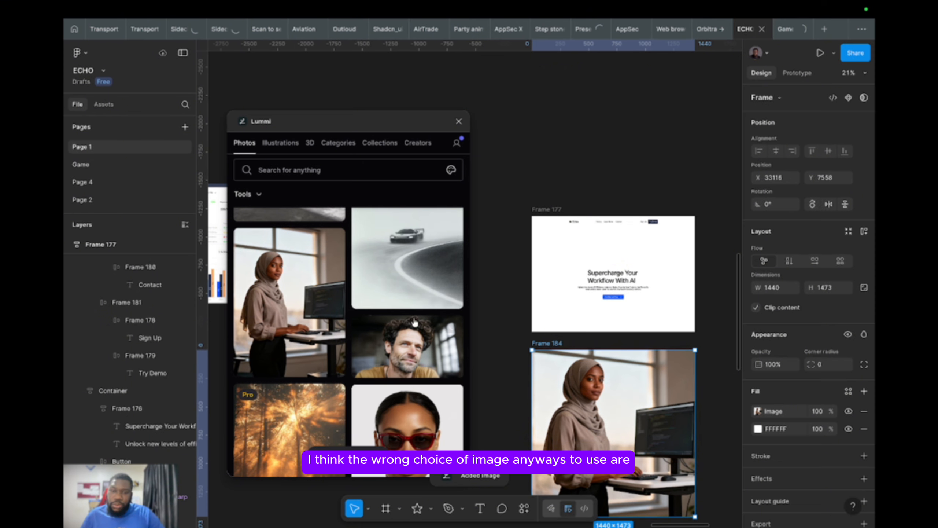
# - Scale the woman-at-desk image frame down proportionally to about 667.7 × 683
pyautogui.scroll(-2, 643, 364)
pyautogui.hscroll(2, 643, 363)
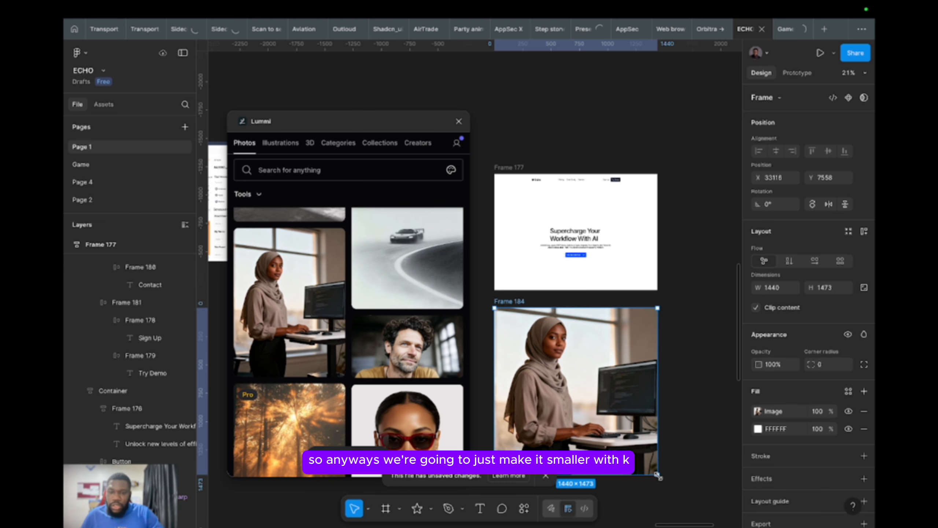
pyautogui.press('k')
pyautogui.moveTo(659, 476); pyautogui.dragTo(570, 386)
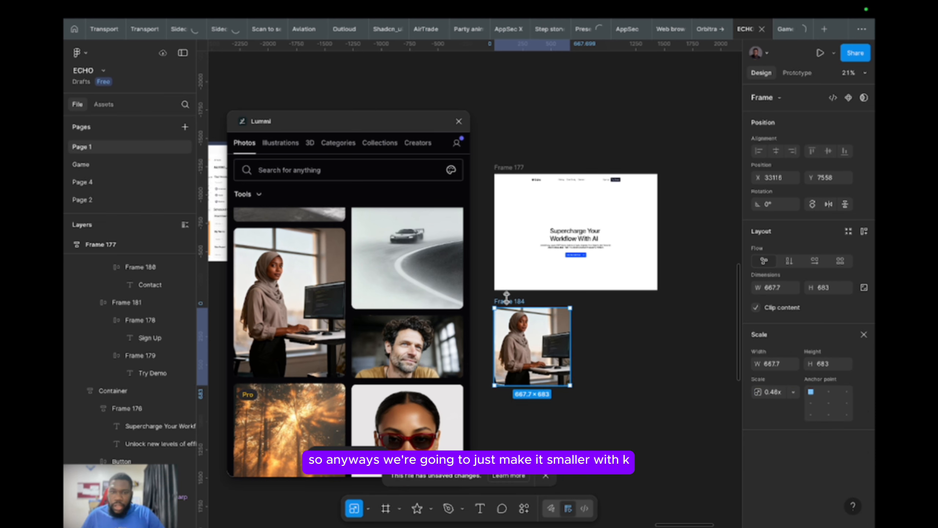
# - Move the scaled image frame into the hero frame, between the navigation bar and the headline container
pyautogui.moveTo(517, 303); pyautogui.dragTo(578, 274)
pyautogui.moveTo(584, 316); pyautogui.dragTo(584, 270)
pyautogui.moveTo(587, 325); pyautogui.dragTo(586, 244)
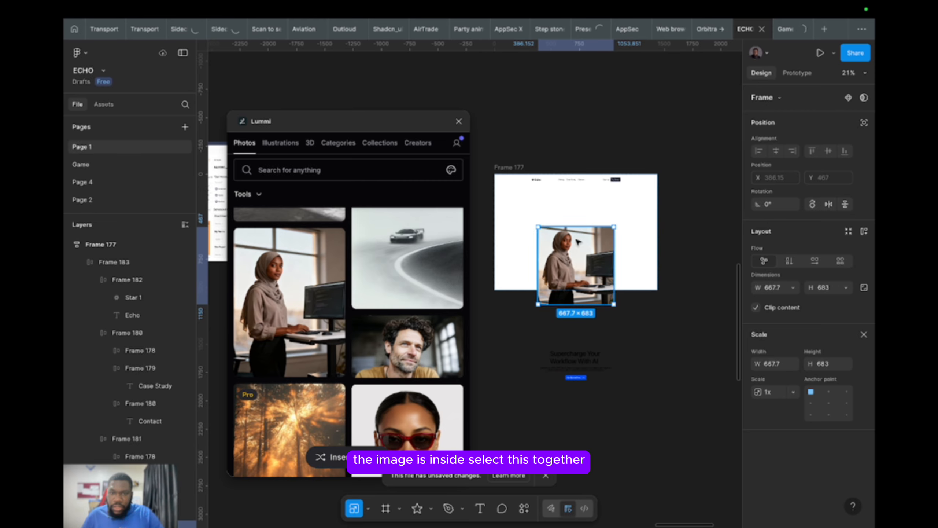
# - Wrap the image frame and the headline container together in an auto layout with a horizontal flow
pyautogui.keyDown('shift'); pyautogui.click(621, 356); pyautogui.keyUp('shift')
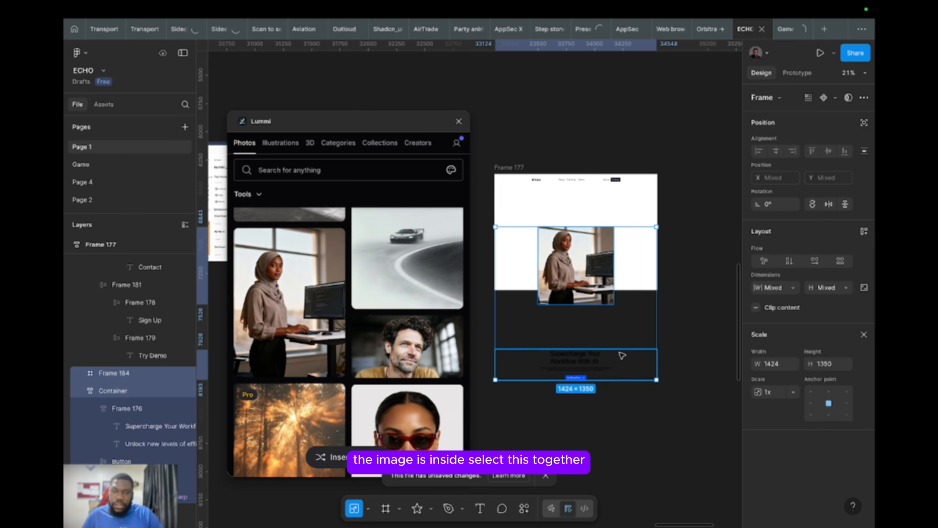
pyautogui.hotkey('shift', 'a')
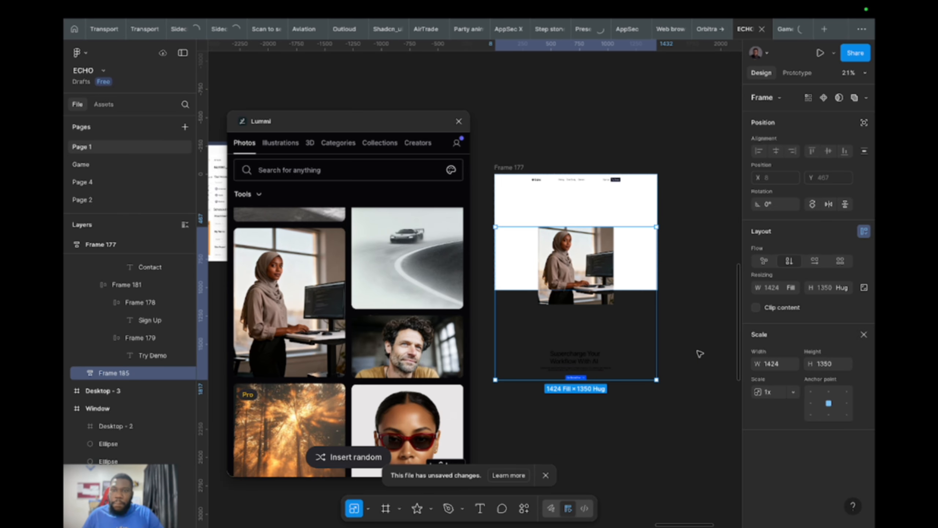
pyautogui.click(815, 261)
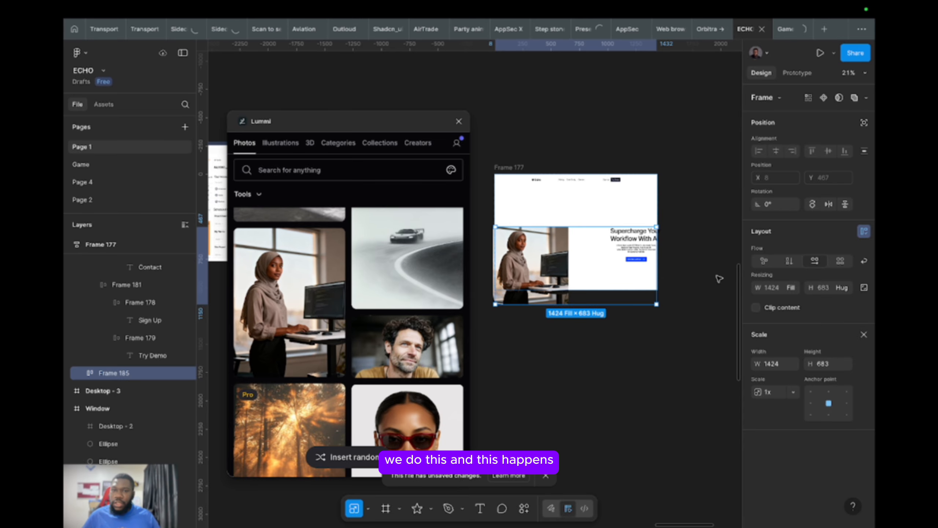
# - Set the gap to 0 in the hero frame and in the row holding the image and headline
pyautogui.click(596, 213)
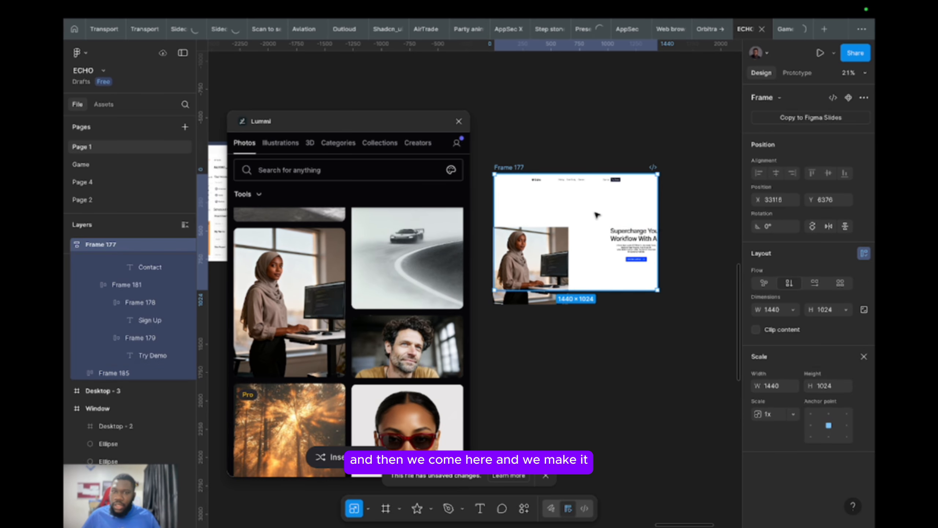
pyautogui.click(863, 357)
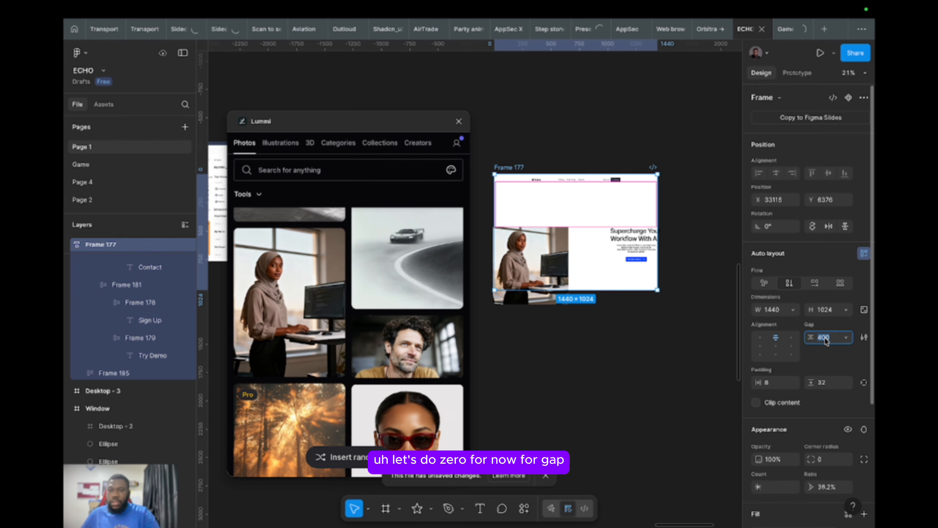
pyautogui.press('Return')
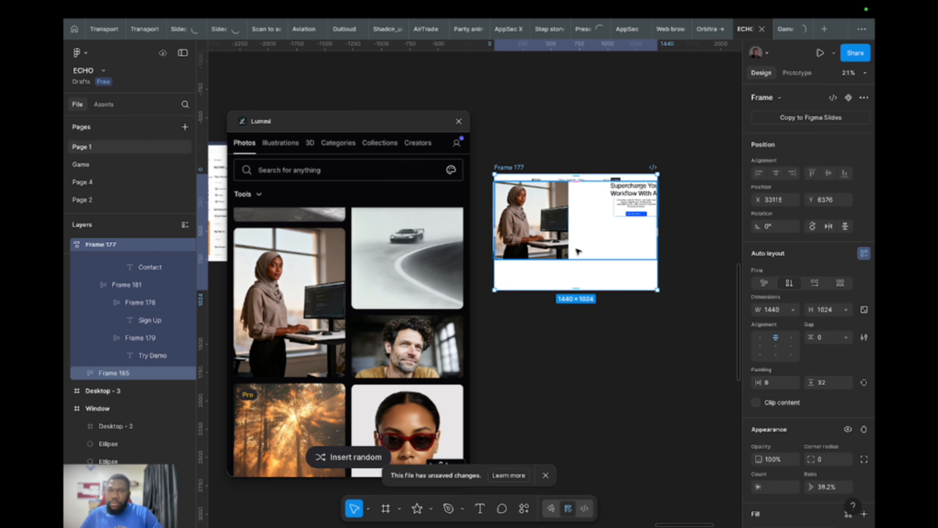
pyautogui.click(613, 225)
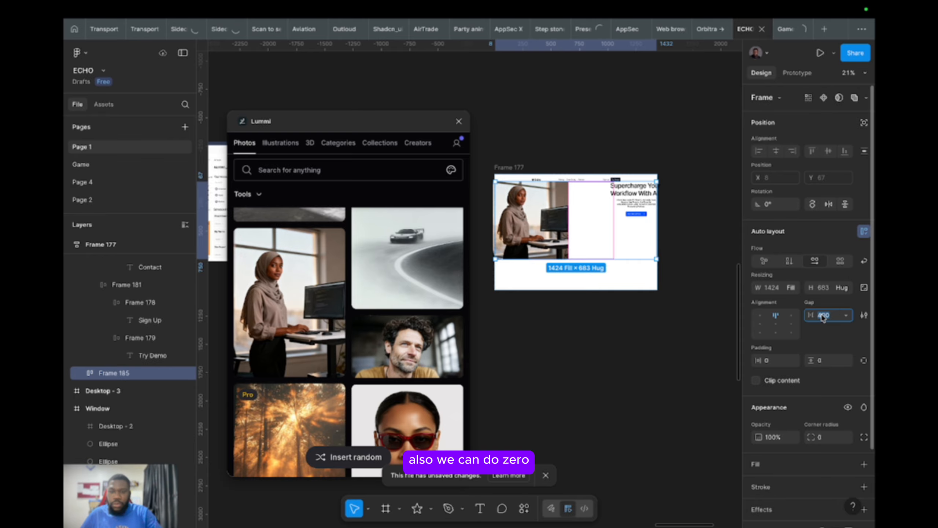
# - Set the hero frame's vertical gap to 100
pyautogui.click(630, 273)
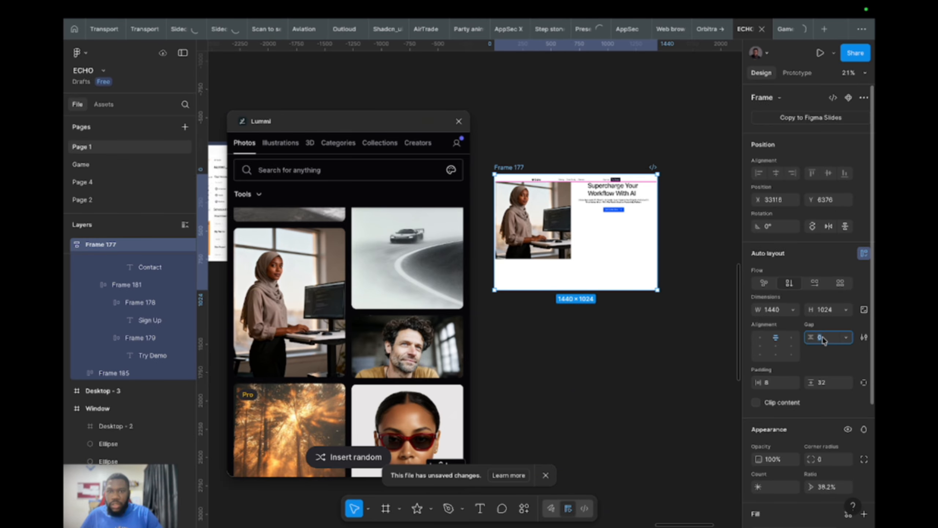
pyautogui.write('100')
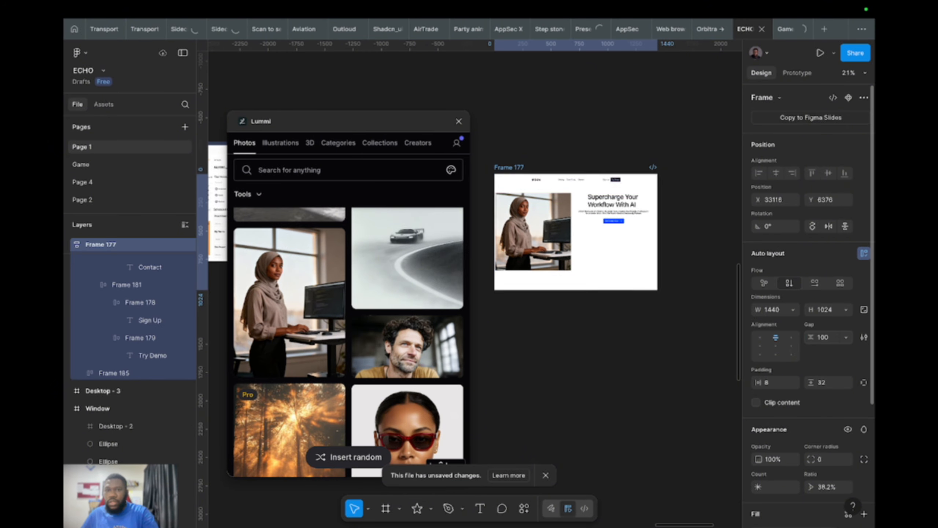
pyautogui.press('Return')
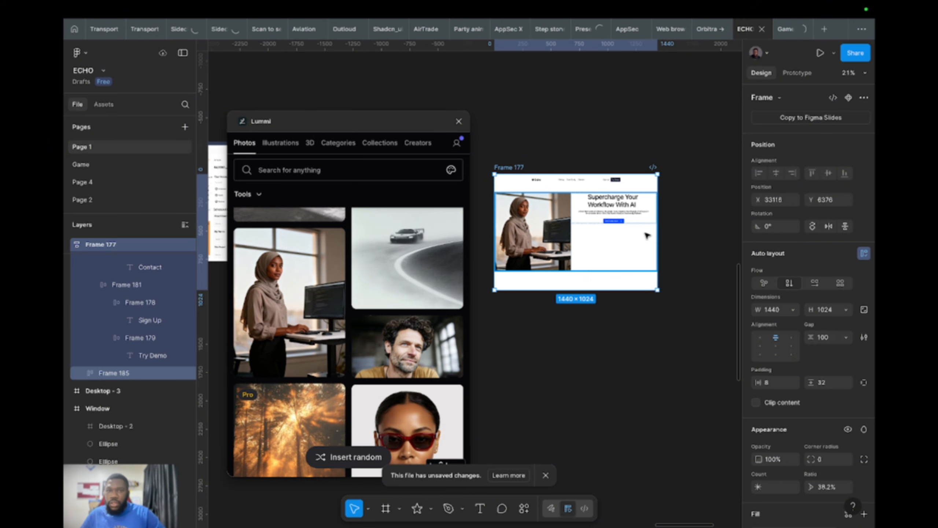
# - Centre-align the contents of the image-and-headline row and reorder the image to the right of the headline container
pyautogui.click(634, 253)
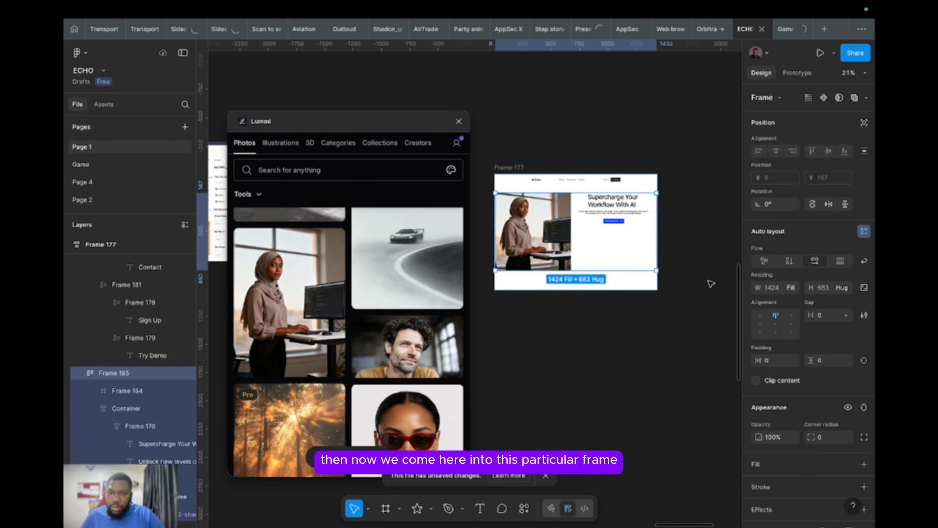
pyautogui.click(775, 324)
pyautogui.scroll(5, 607, 236)
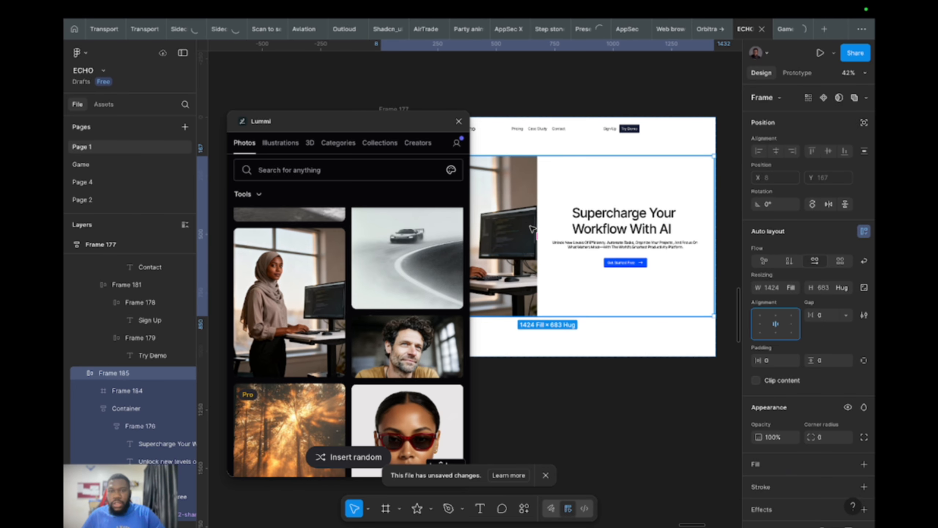
pyautogui.click(529, 226)
pyautogui.press('Right')
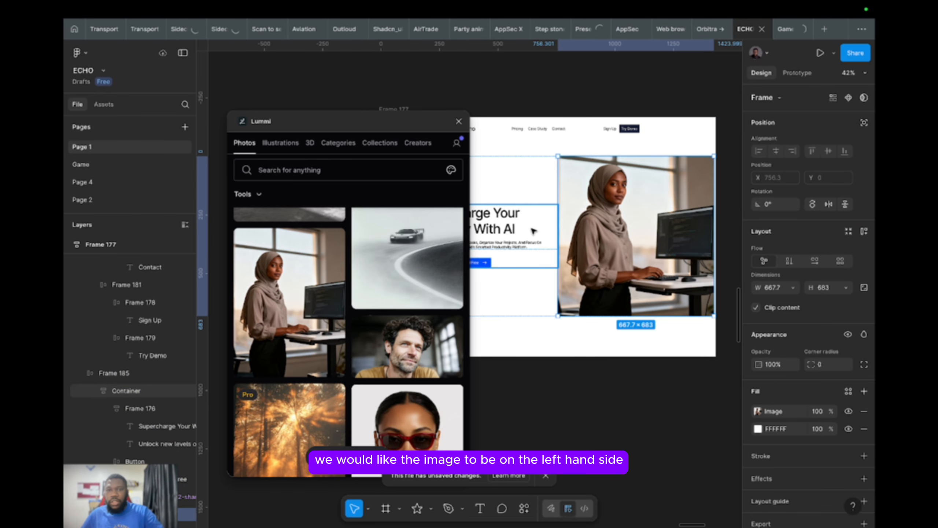
# - Set the auto layout alignment of the group holding the headline and paragraph to top left
pyautogui.hscroll(-3, 539, 225)
pyautogui.click(598, 207)
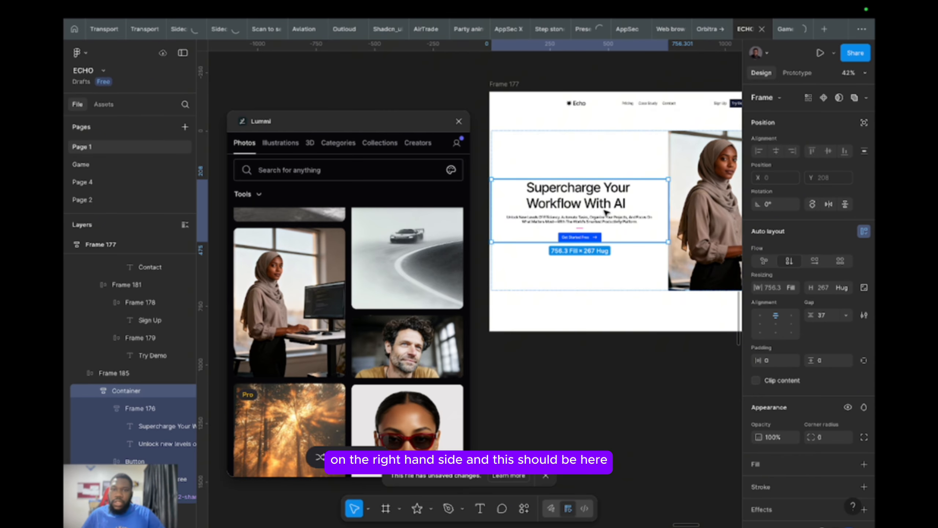
pyautogui.hscroll(-2, 606, 213)
pyautogui.scroll(-2, 606, 212)
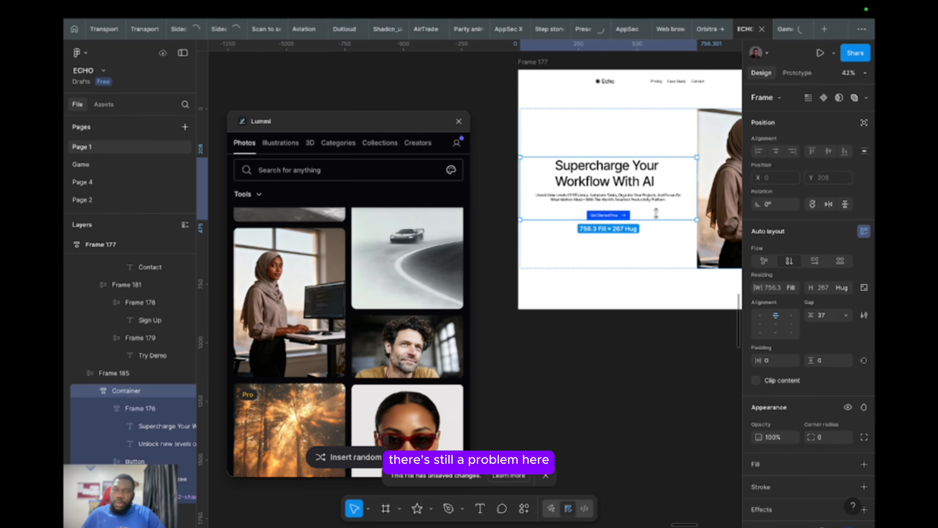
pyautogui.keyDown('super'); pyautogui.click(641, 186); pyautogui.keyUp('super')
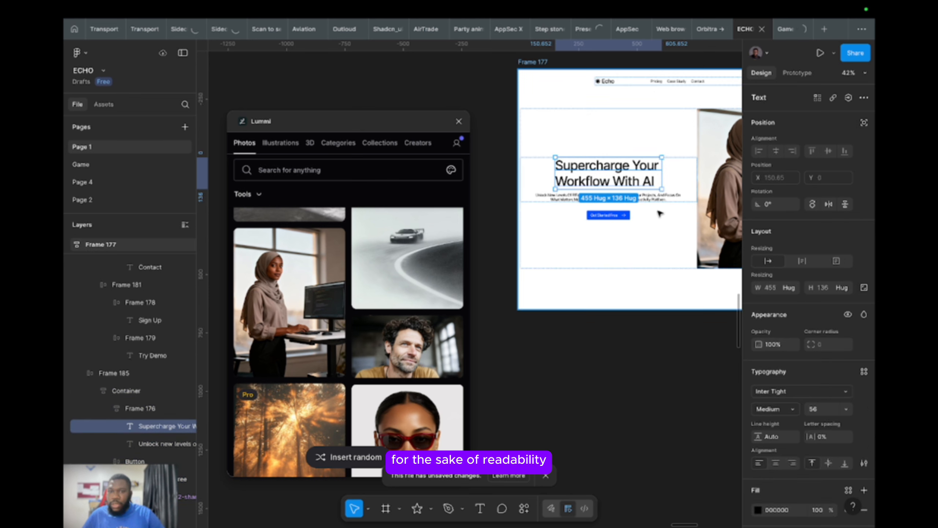
pyautogui.press('Tab')
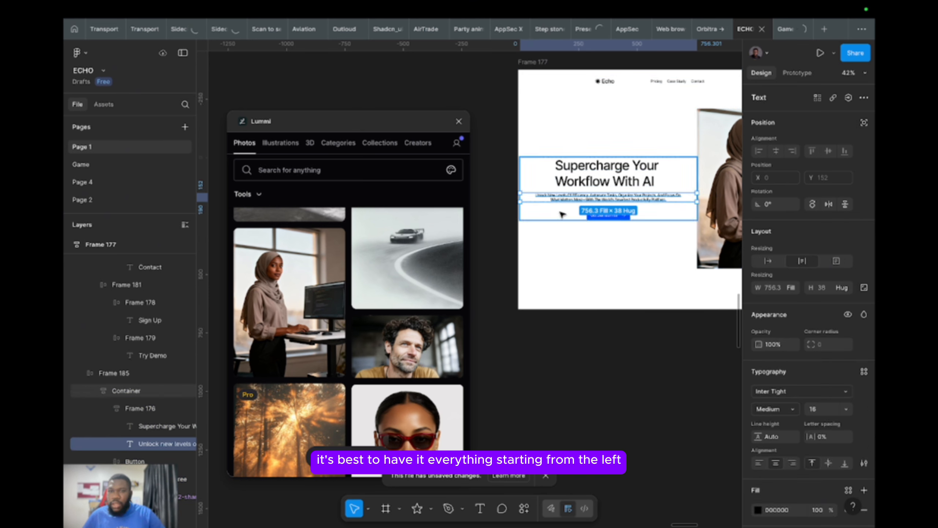
pyautogui.click(673, 177)
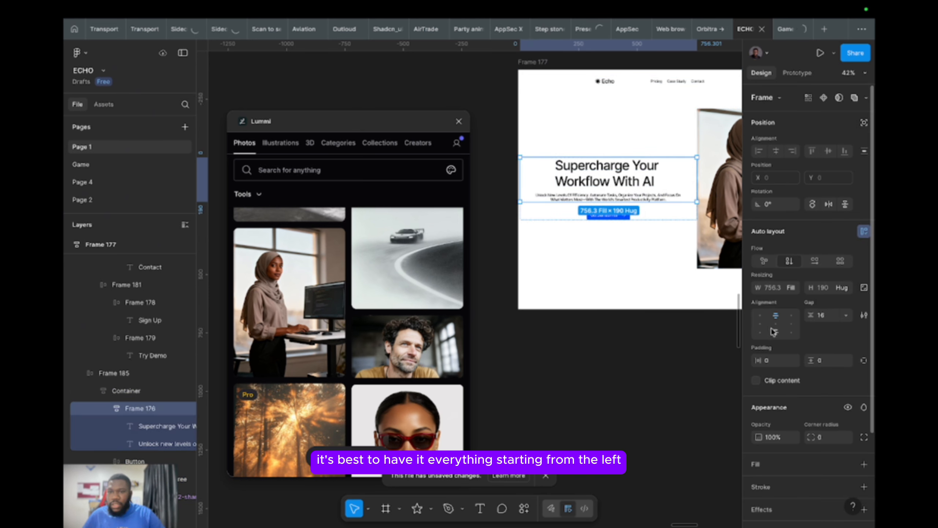
pyautogui.click(760, 316)
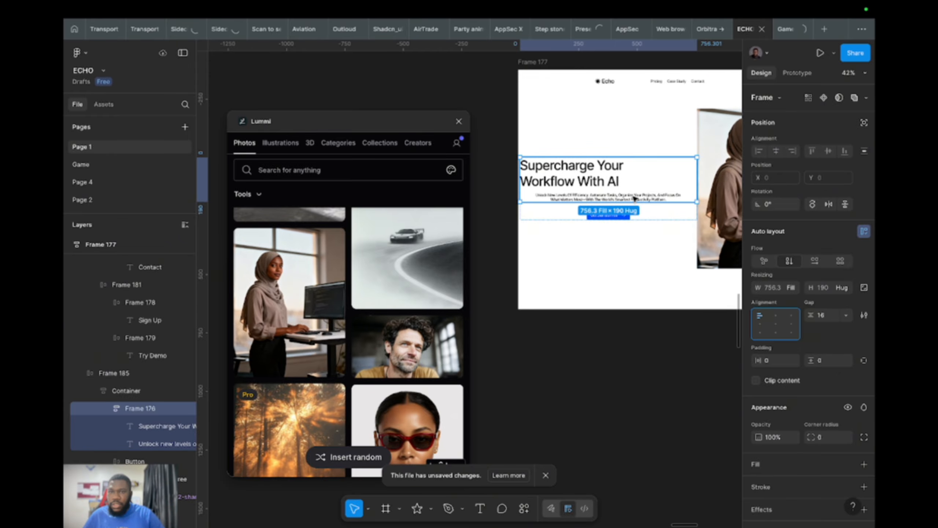
# - Left-align the paragraph text and set the container holding the text group and button to top-left alignment
pyautogui.click(634, 199)
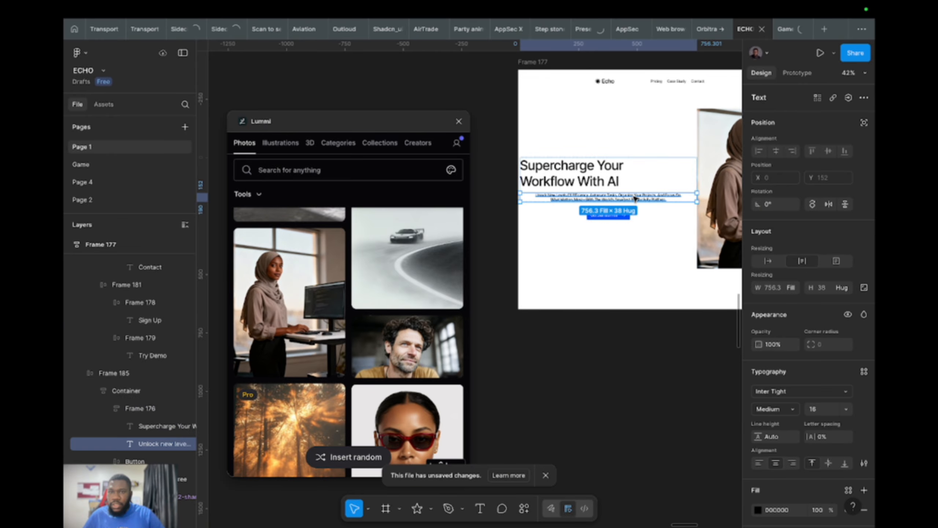
pyautogui.click(759, 462)
pyautogui.click(655, 215)
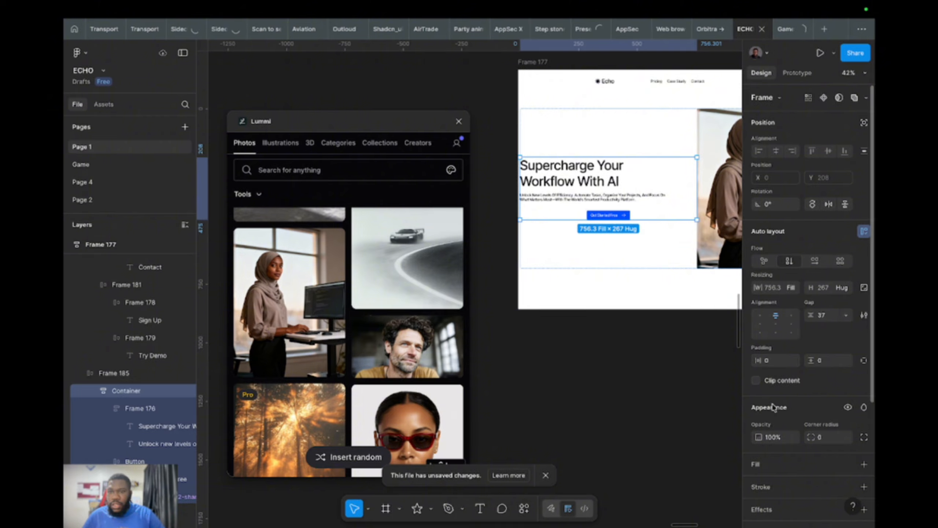
pyautogui.click(758, 318)
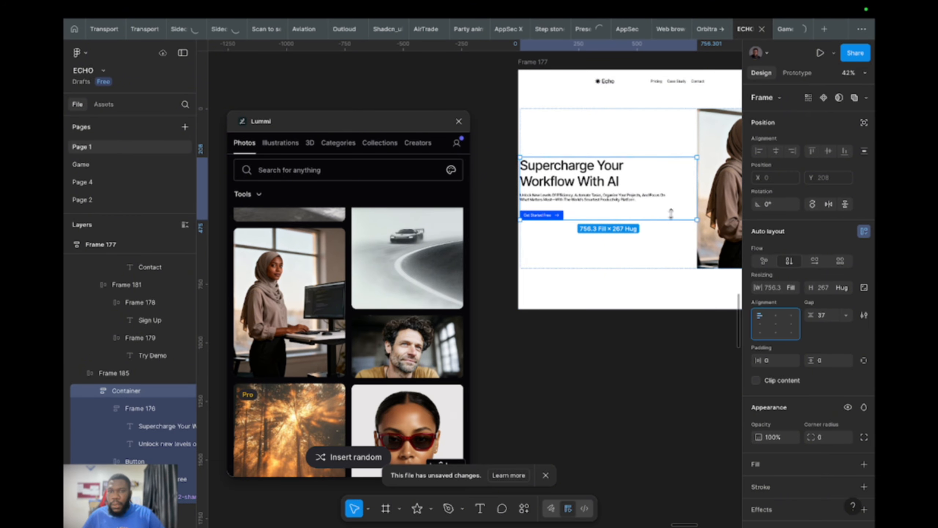
# - Set the horizontal padding of the row holding the headline and image to 80
pyautogui.click(647, 247)
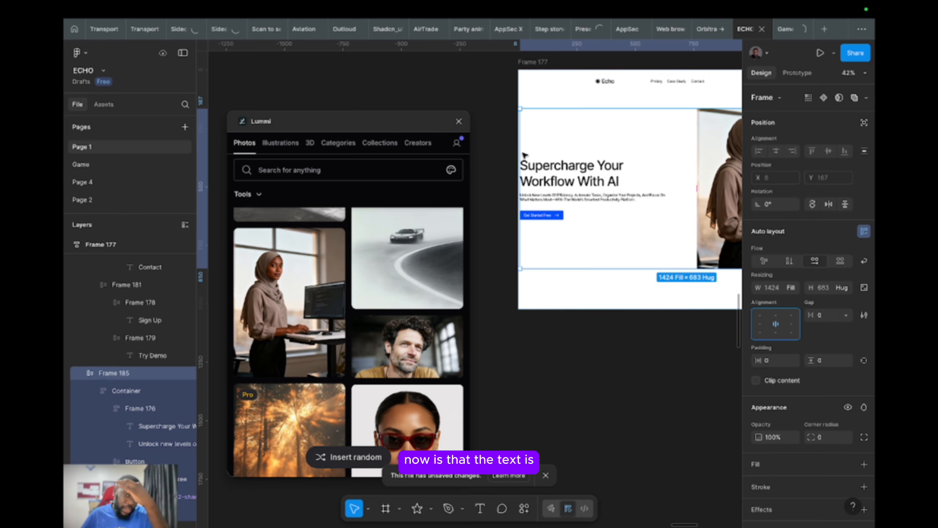
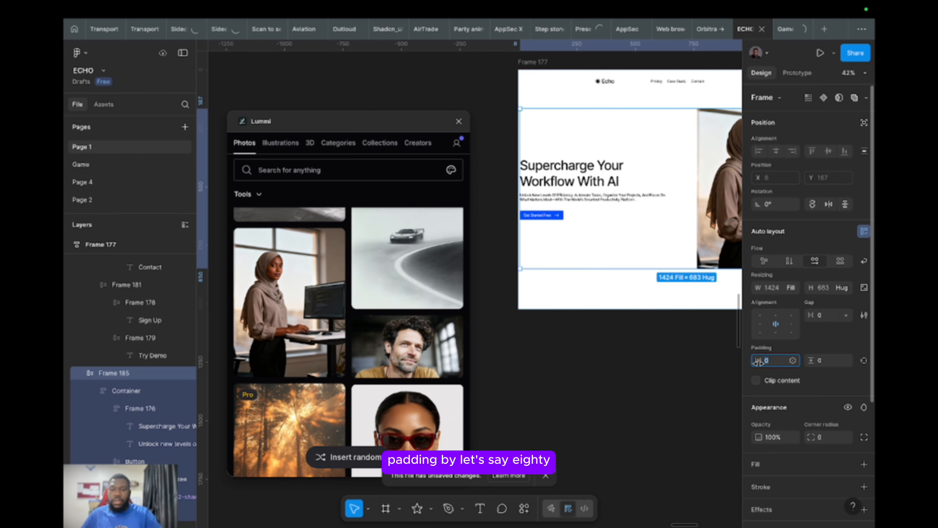
pyautogui.write('0')
pyautogui.press('Return')
pyautogui.hscroll(5, 591, 321)
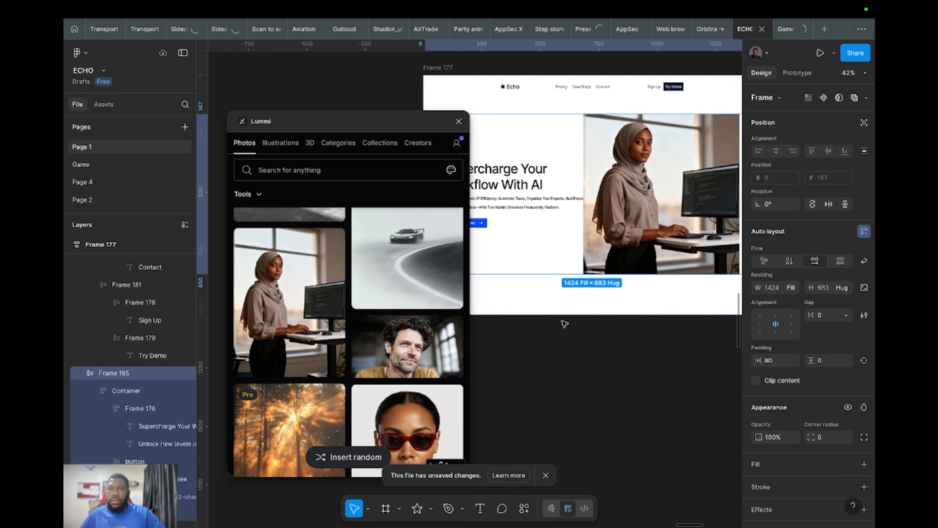
pyautogui.scroll(-3, 572, 331)
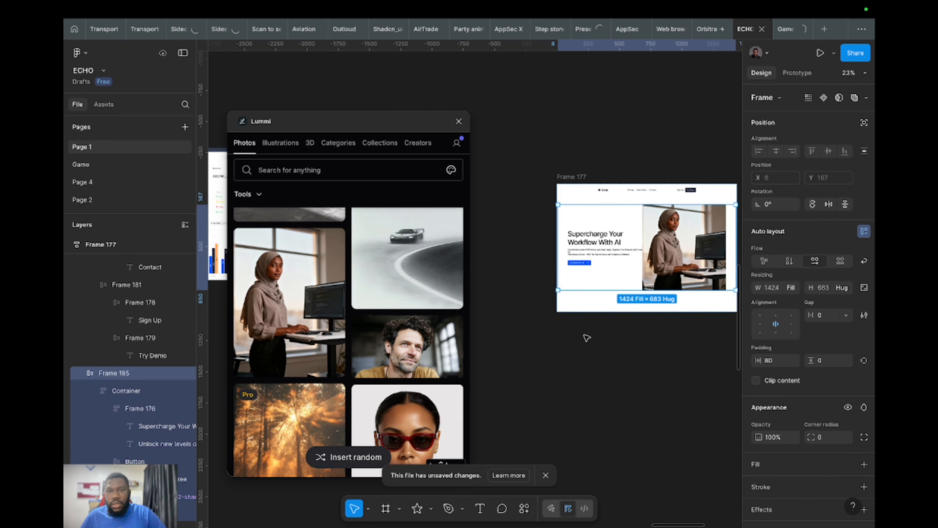
# - Remove the line break before "What Matters Most" in the hero paragraph and narrow its text box to a width of 423
pyautogui.hscroll(-3, 583, 335)
pyautogui.keyDown('super'); pyautogui.click(601, 252); pyautogui.keyUp('super')
pyautogui.scroll(10, 577, 255)
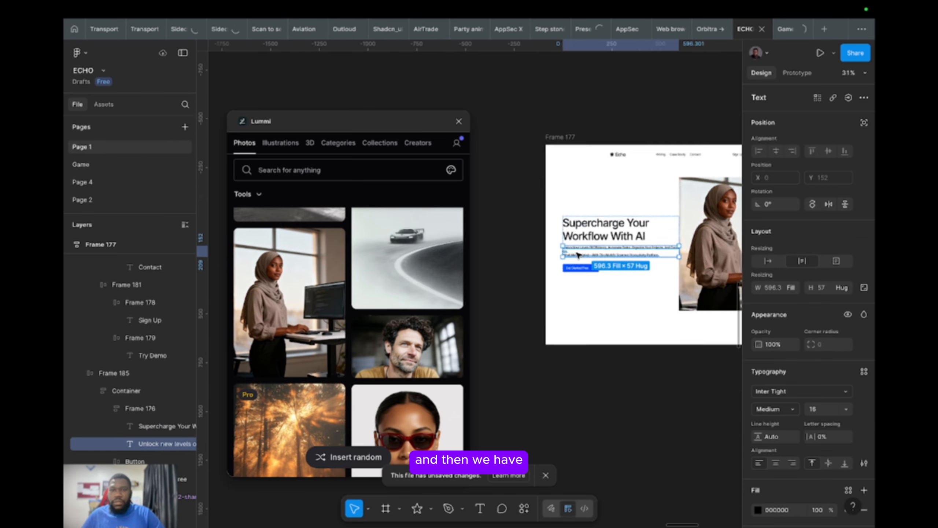
pyautogui.doubleClick(557, 259)
pyautogui.click(538, 260)
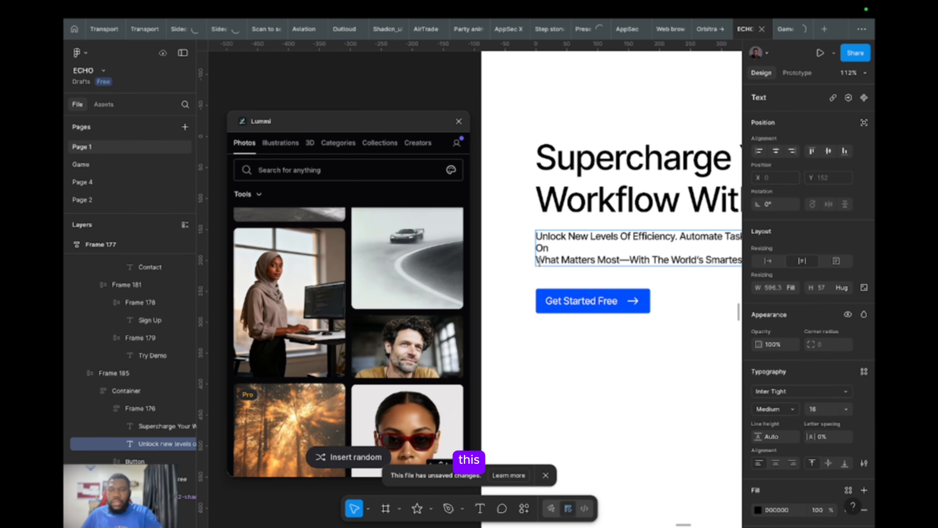
pyautogui.press('BackSpace')
pyautogui.scroll(-5, 614, 363)
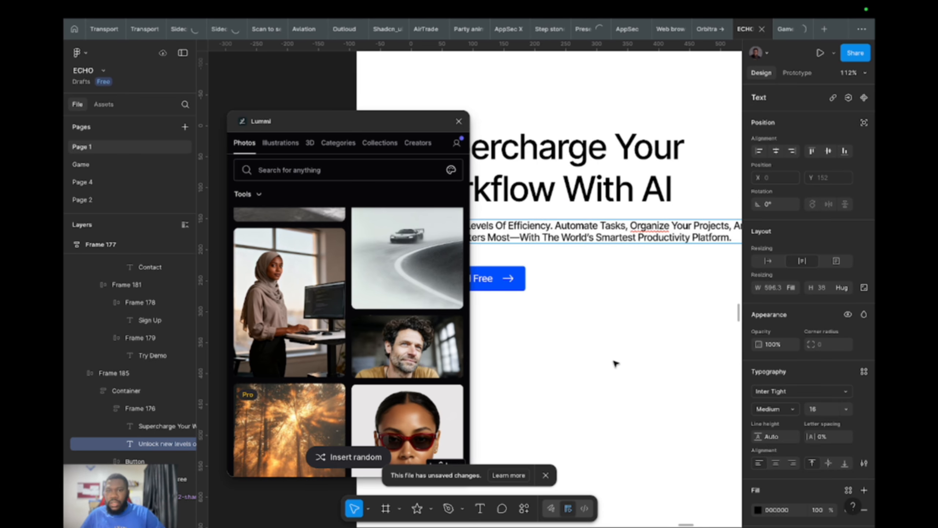
pyautogui.press('Escape')
pyautogui.moveTo(714, 286); pyautogui.dragTo(648, 286)
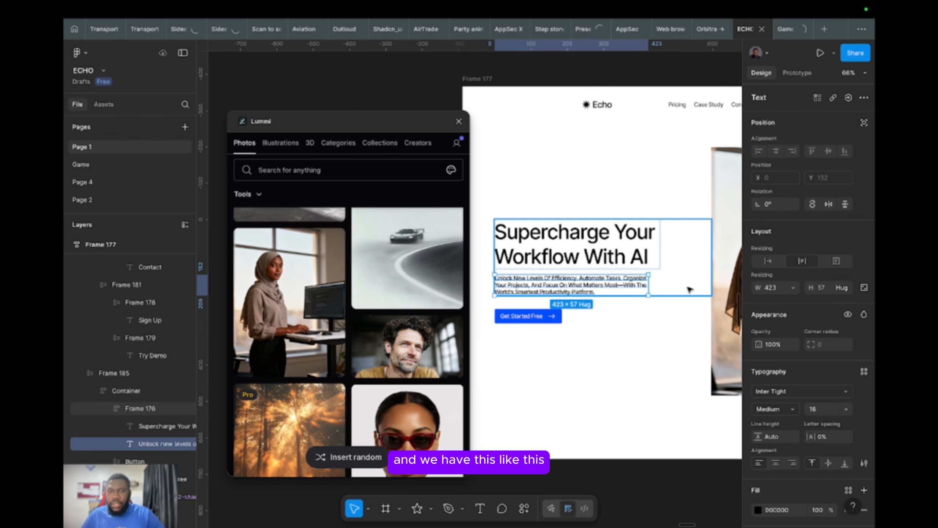
# - Set the vertical gap between the text group and the button in the hero container to 24
pyautogui.click(640, 317)
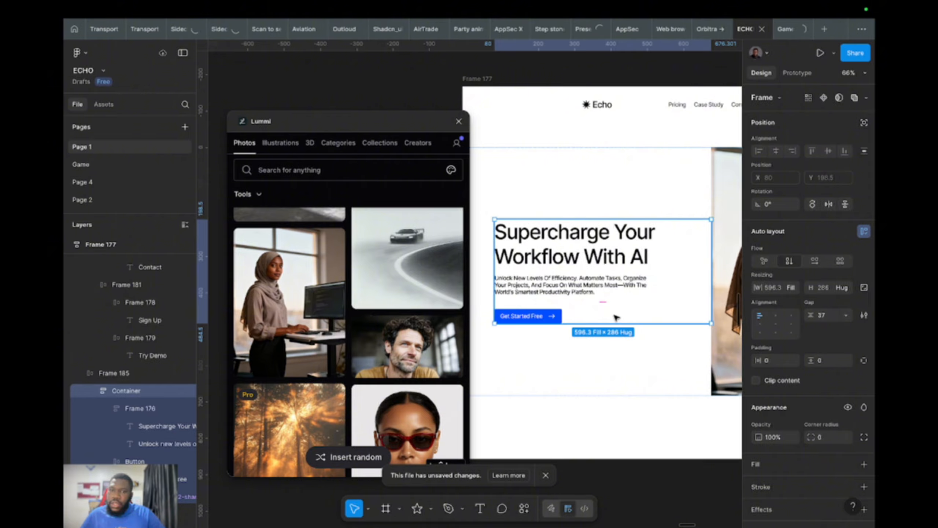
pyautogui.click(825, 315)
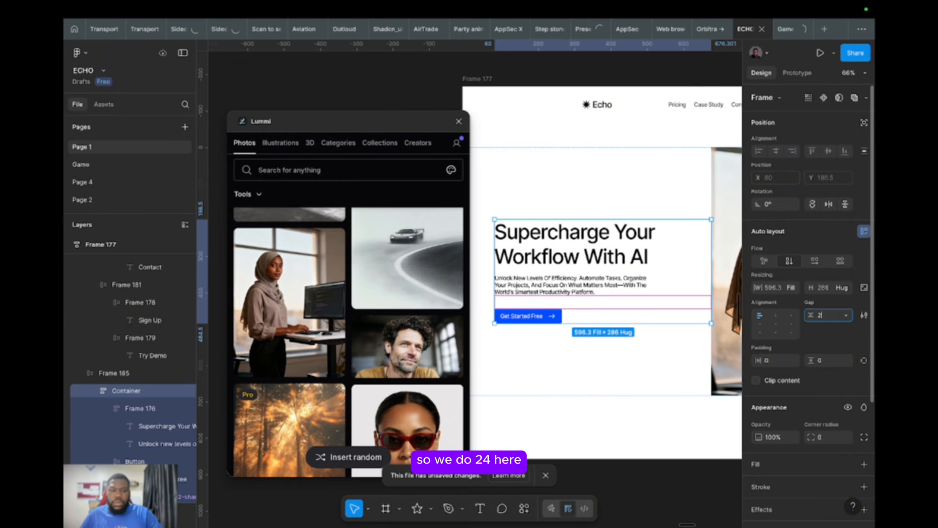
pyautogui.press('Return')
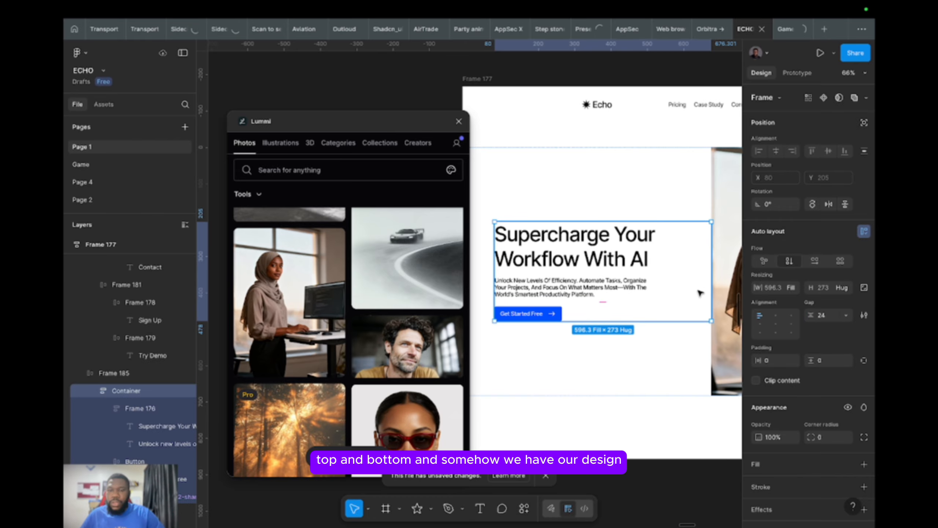
pyautogui.scroll(-5, 643, 355)
pyautogui.click(658, 404)
pyautogui.hscroll(2, 651, 401)
pyautogui.scroll(-1, 652, 401)
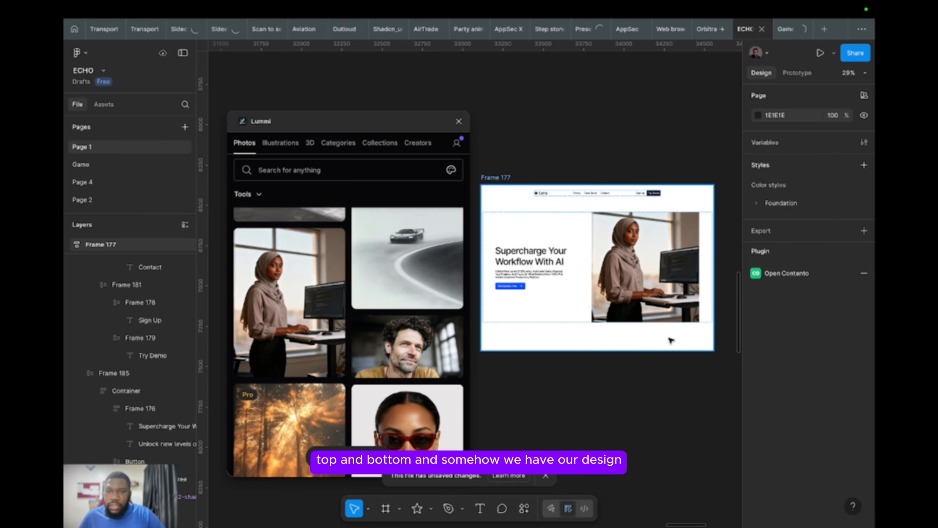
pyautogui.click(674, 321)
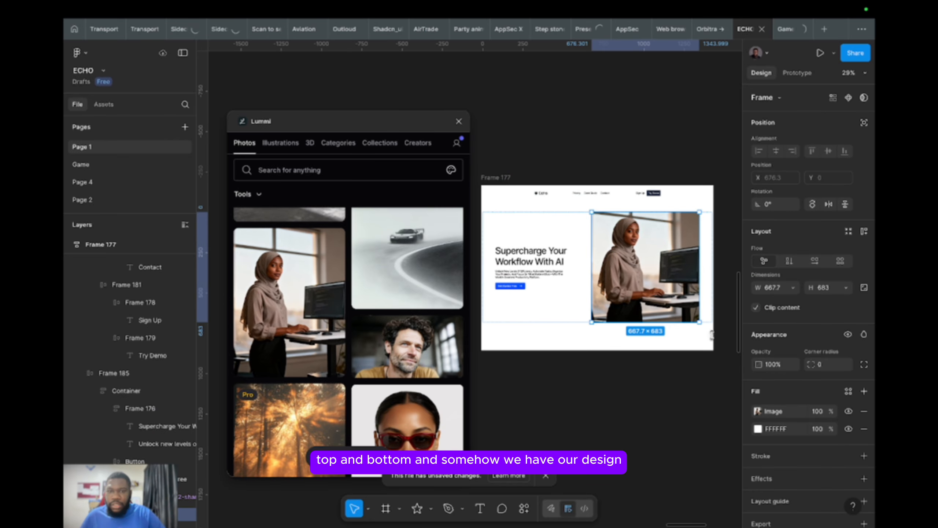
pyautogui.click(823, 364)
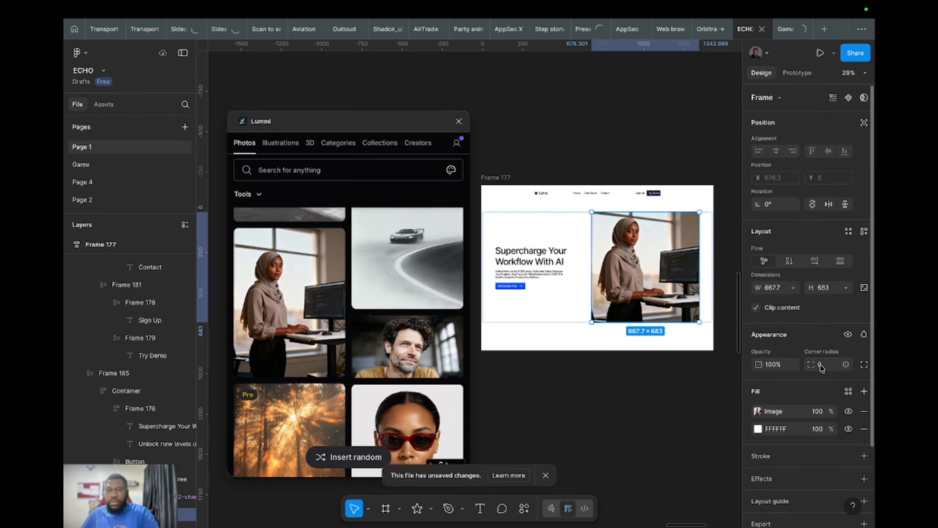
pyautogui.click(635, 392)
pyautogui.click(655, 296)
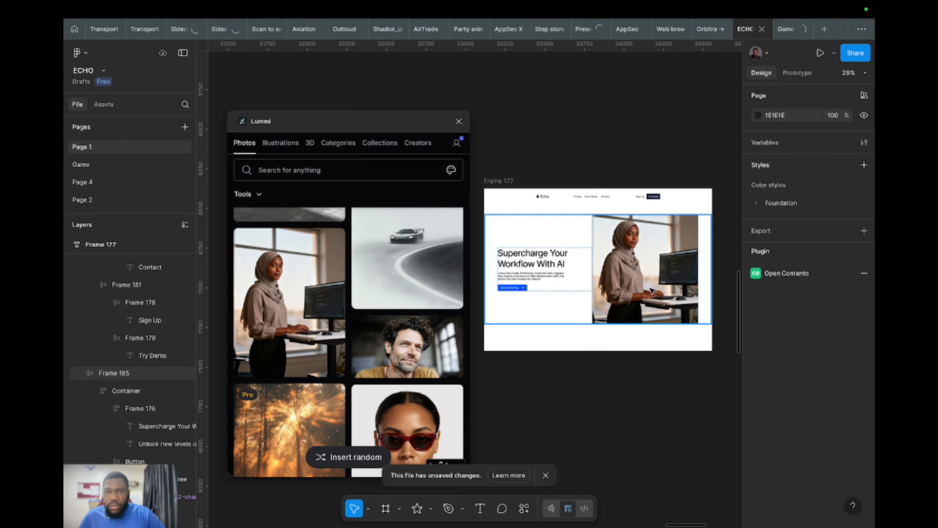
pyautogui.scroll(-4, 361, 374)
pyautogui.scroll(-5, 360, 374)
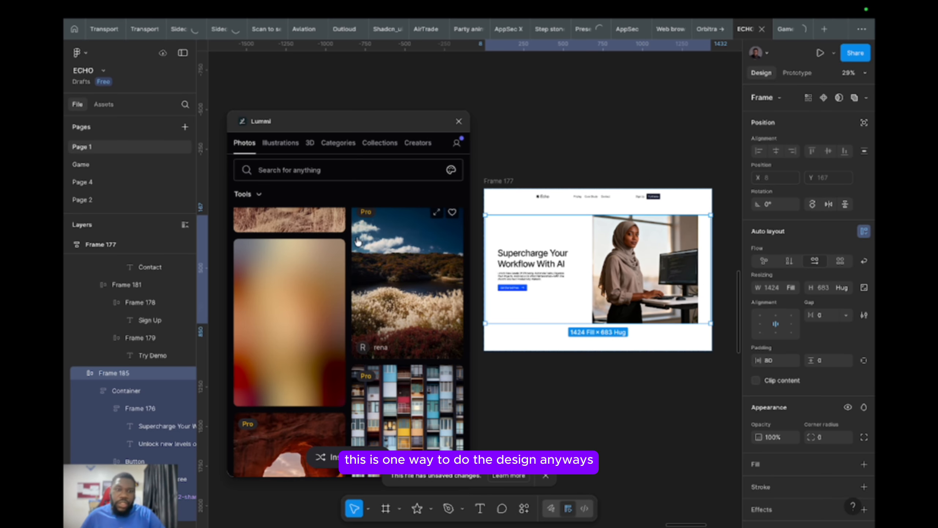
# - Duplicate the finished hero frame and place the copy below the original
pyautogui.scroll(-5, 530, 194)
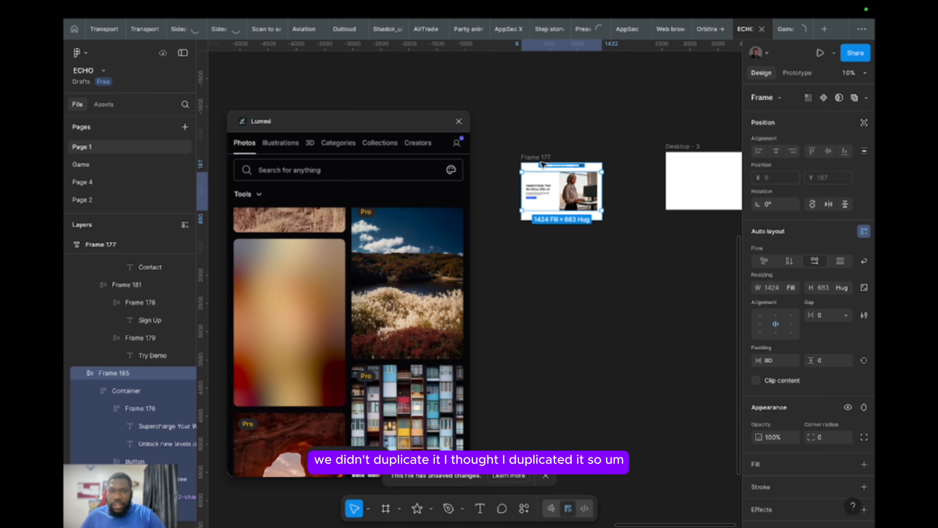
pyautogui.click(543, 165)
pyautogui.keyDown('alt'); pyautogui.moveTo(543, 164); pyautogui.dragTo(543, 257); pyautogui.keyUp('alt')
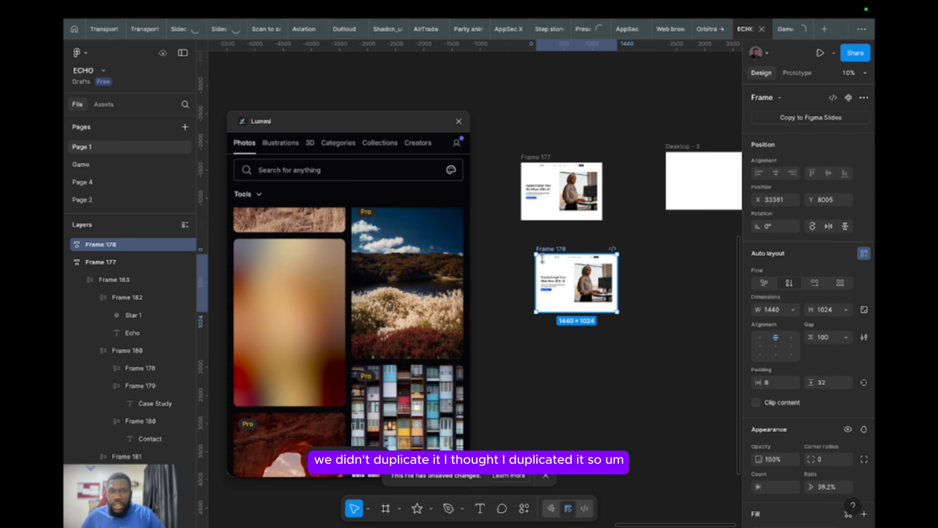
# - Browse the Lummi photos and 3D images for another picture to use in the duplicated hero
pyautogui.scroll(-5, 347, 379)
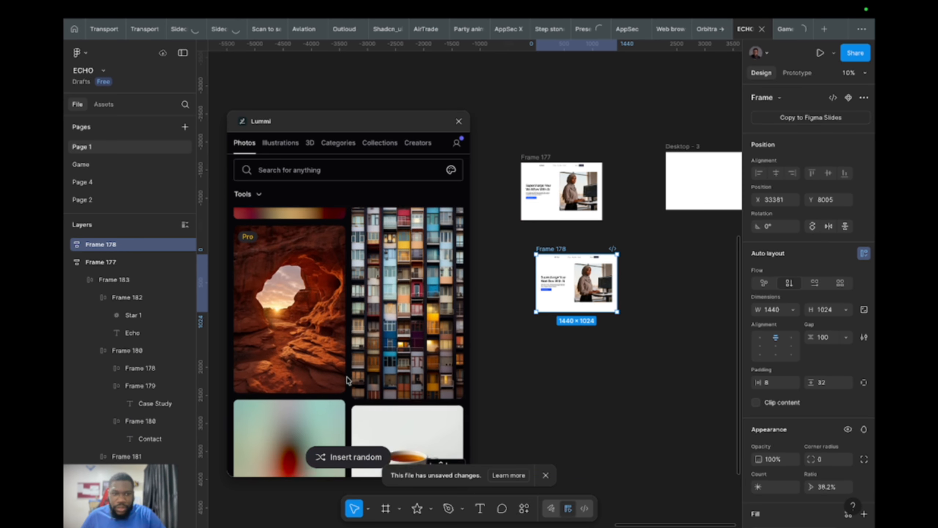
pyautogui.scroll(-10, 347, 379)
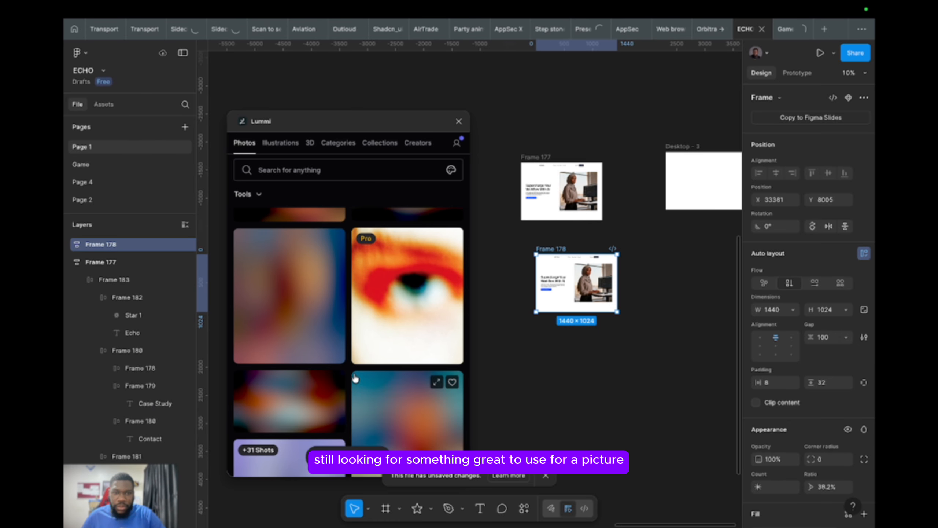
pyautogui.scroll(-10, 355, 378)
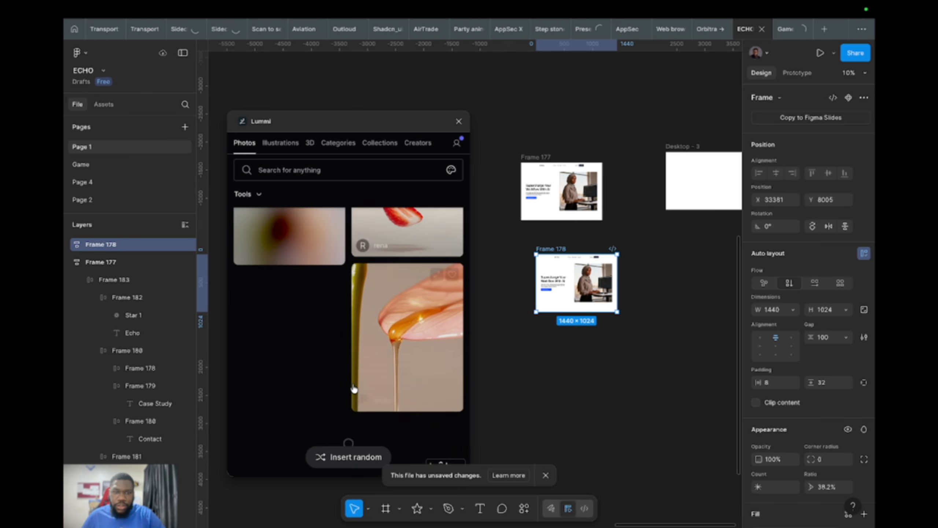
pyautogui.scroll(-1, 354, 388)
pyautogui.scroll(5, 545, 293)
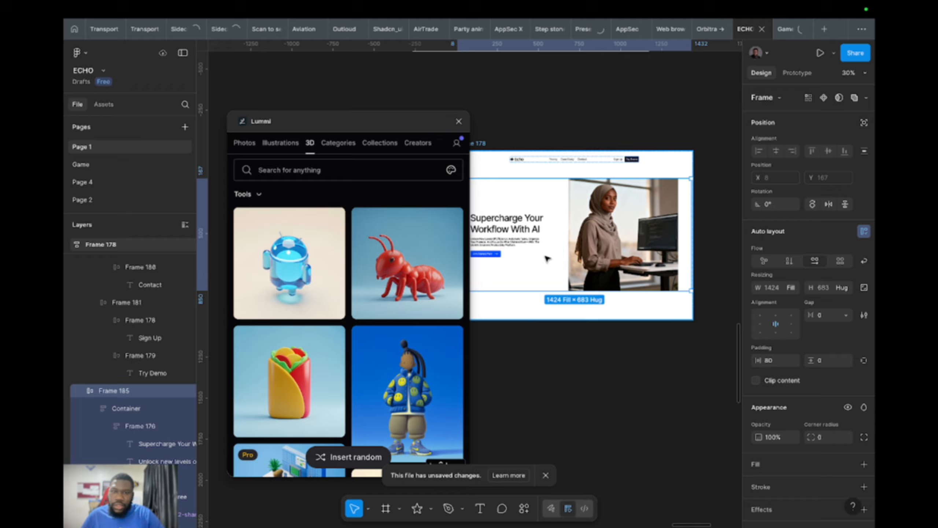
# - Set the horizontal and vertical padding of the duplicated frame's navigation bar to 16
pyautogui.click(528, 230)
pyautogui.hscroll(-3, 536, 233)
pyautogui.scroll(-1, 536, 232)
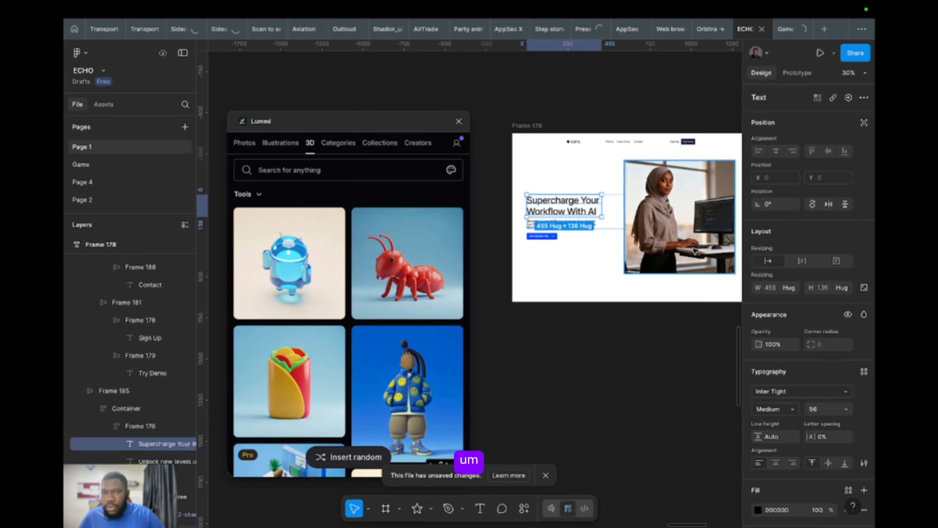
pyautogui.click(587, 143)
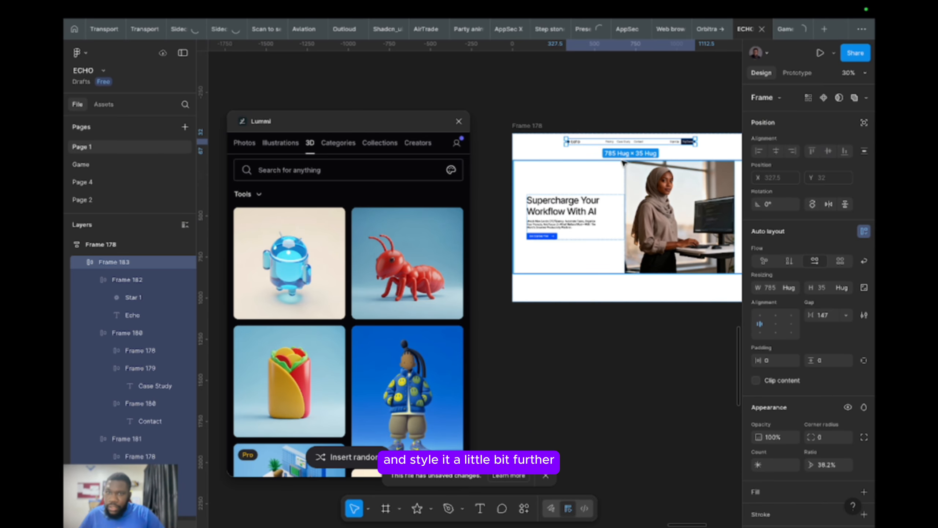
pyautogui.scroll(2, 672, 294)
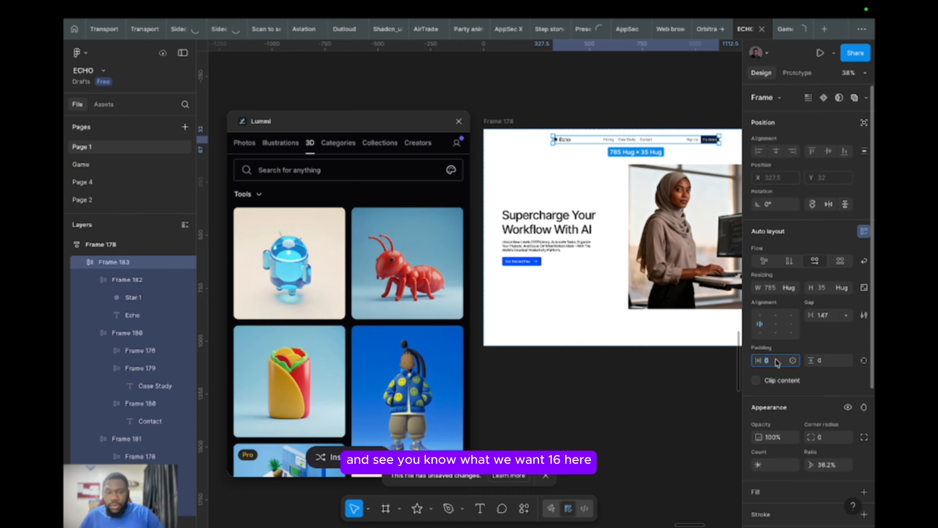
pyautogui.click(826, 362)
pyautogui.write('16')
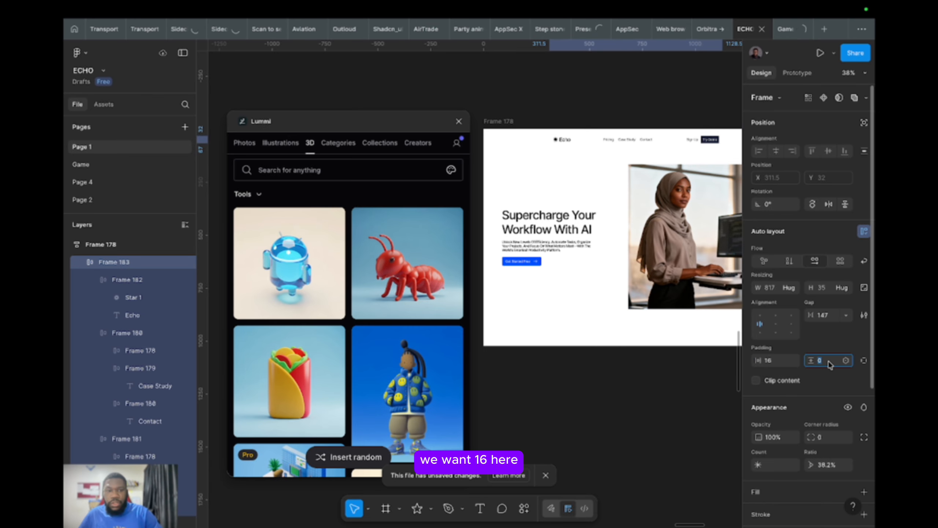
pyautogui.press('Return')
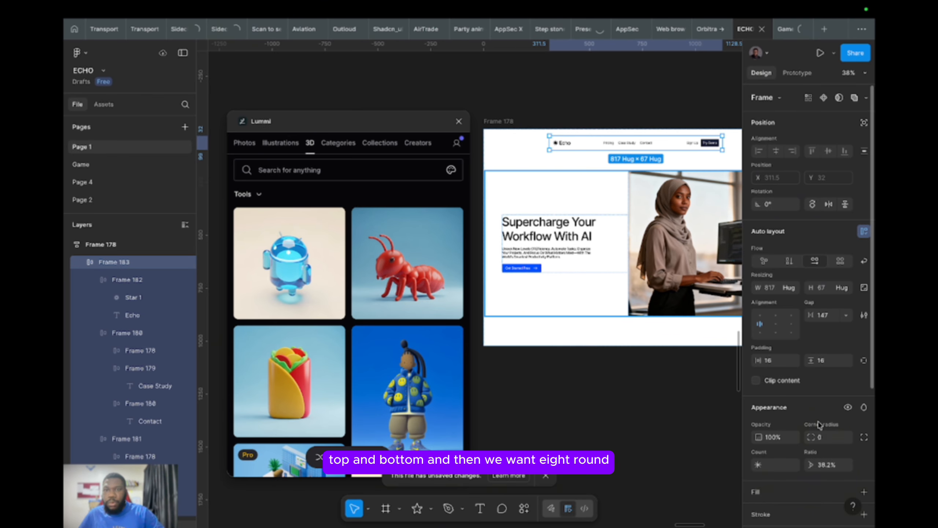
# - Round the corners of the navigation bar with a radius of 8
pyautogui.scroll(-1, 802, 492)
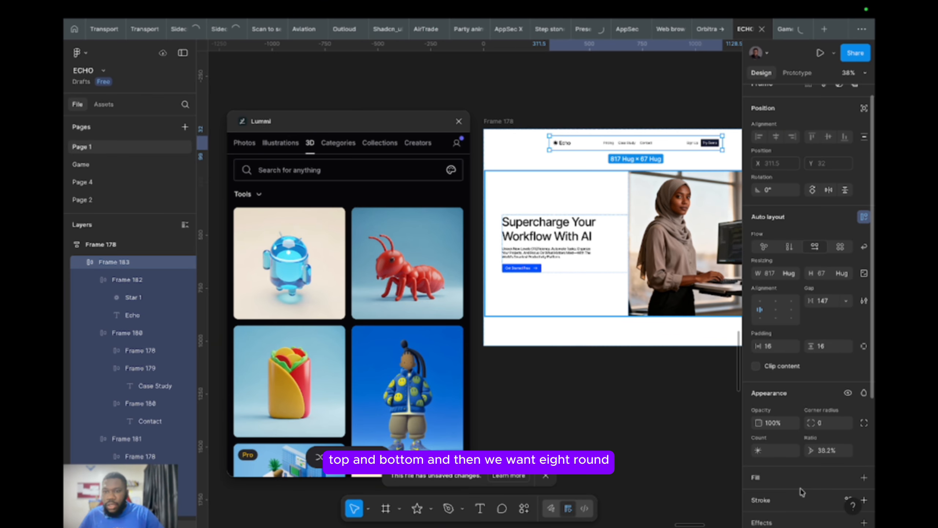
pyautogui.click(827, 426)
pyautogui.write('8')
pyautogui.press('Return')
# - Fill the navigation bar with the E50 color style from Foundation/Electric blue
pyautogui.scroll(-1, 794, 479)
pyautogui.click(778, 476)
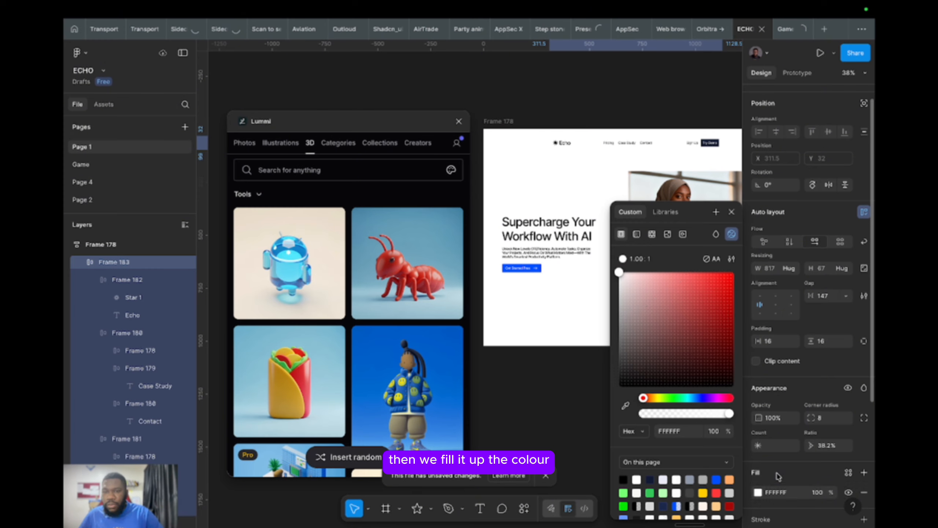
pyautogui.click(848, 472)
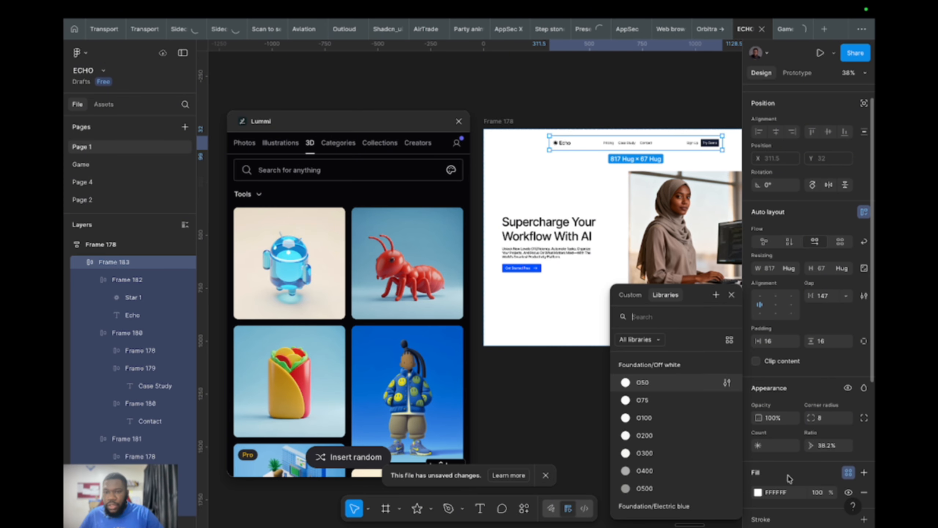
pyautogui.scroll(-5, 688, 471)
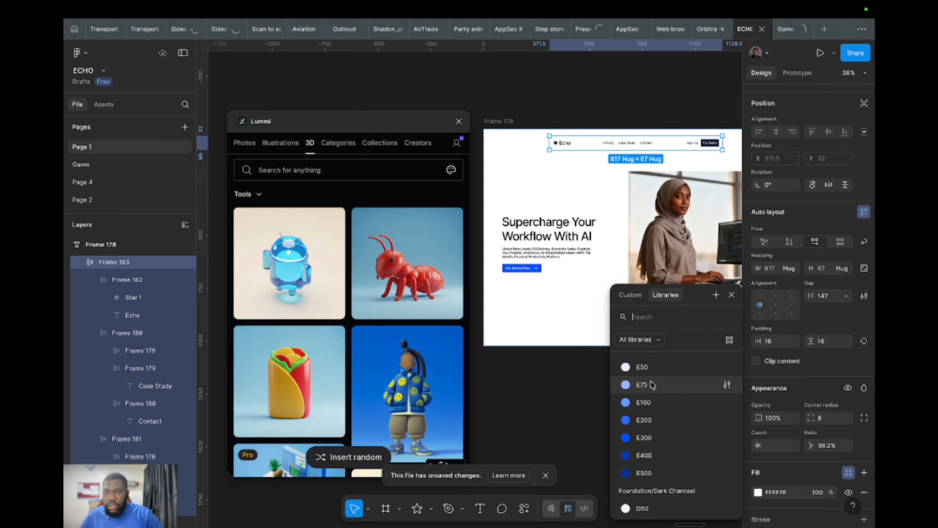
pyautogui.click(652, 369)
pyautogui.click(652, 384)
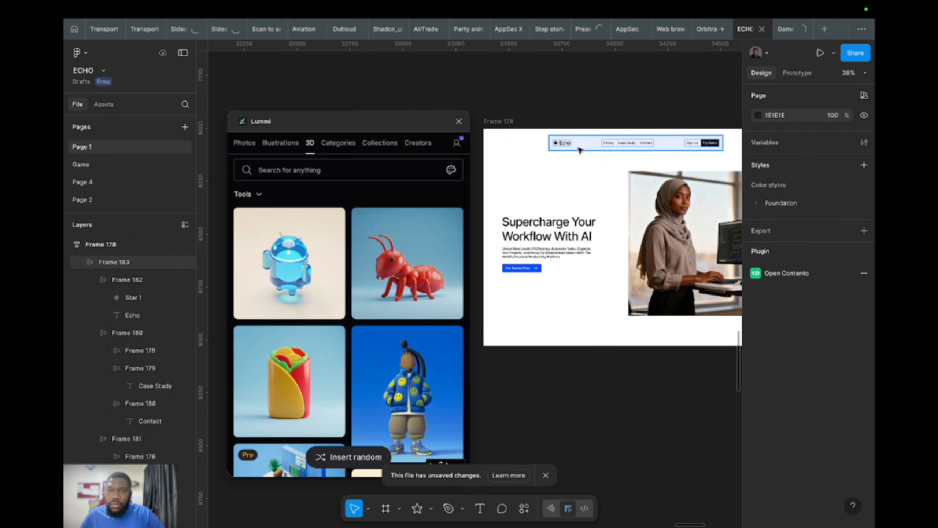
# - Set the navigation bar's width to fill its container so it spans the duplicated frame
pyautogui.click(591, 146)
pyautogui.hscroll(2, 592, 155)
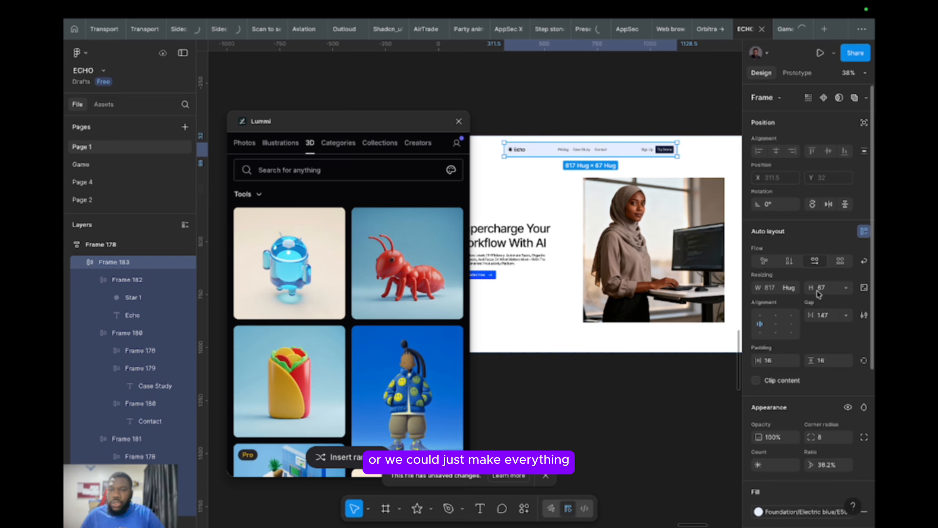
pyautogui.click(792, 289)
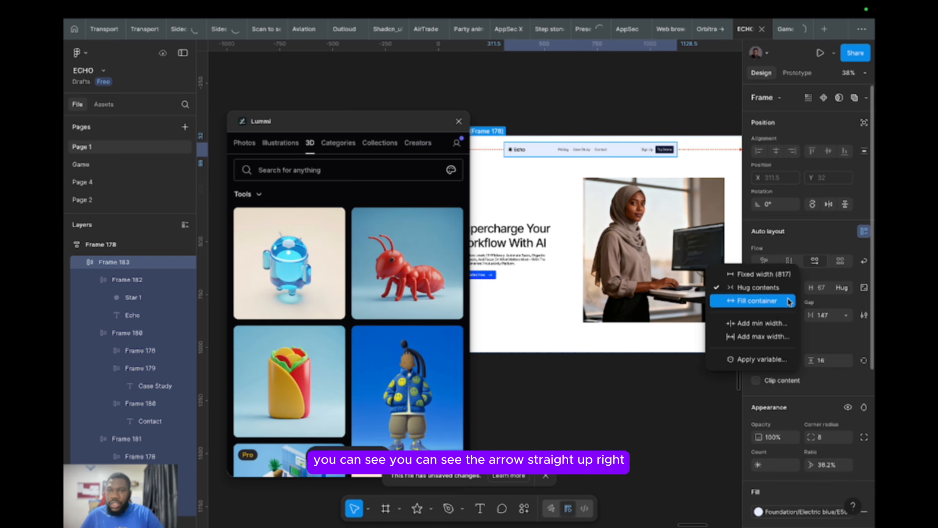
pyautogui.click(757, 300)
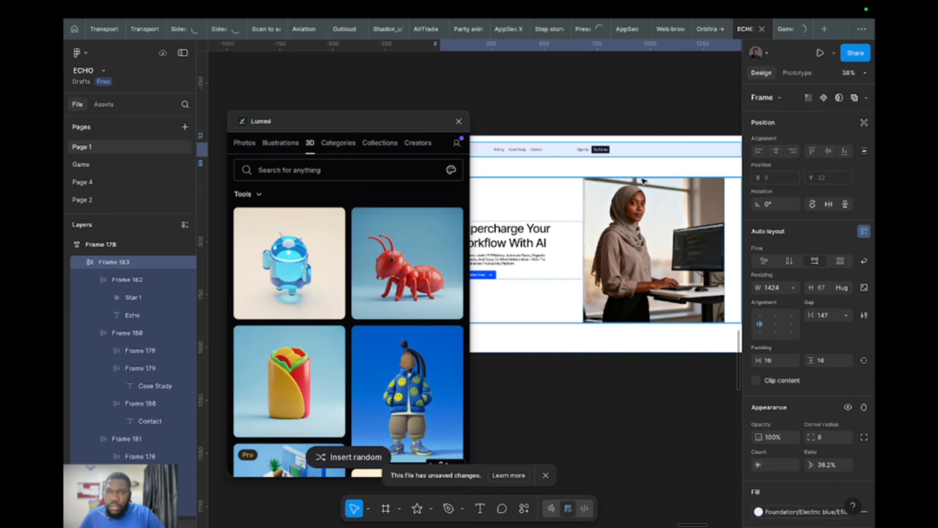
pyautogui.hscroll(-3, 724, 251)
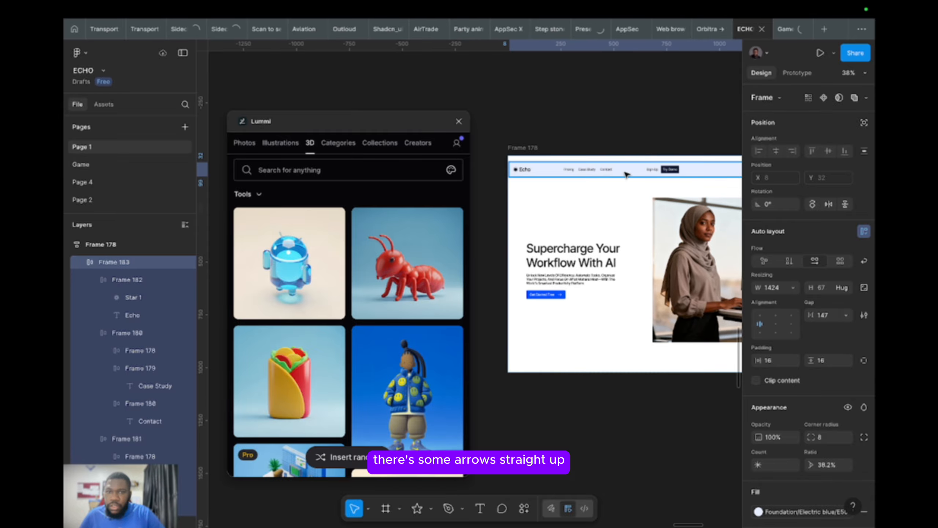
# - Split the duplicated frame's padding into individual sides and set the top padding to 0
pyautogui.click(606, 183)
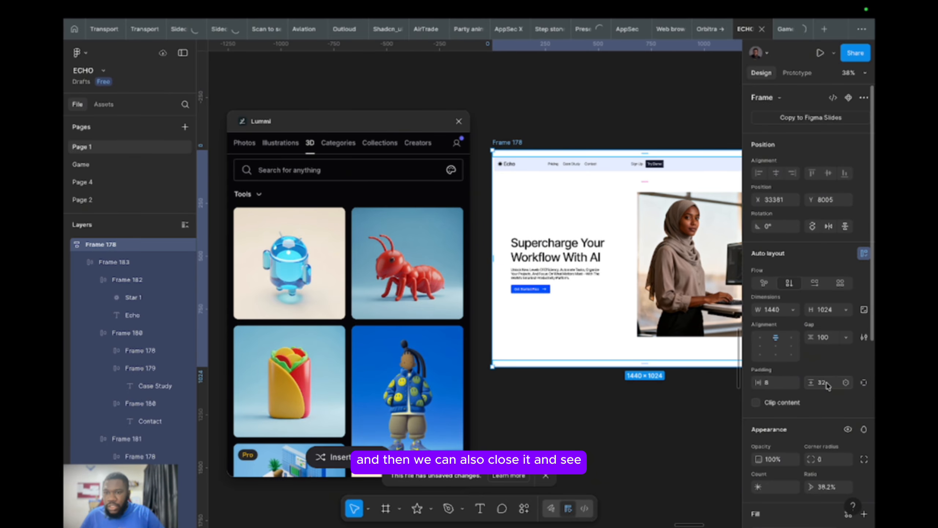
pyautogui.click(864, 382)
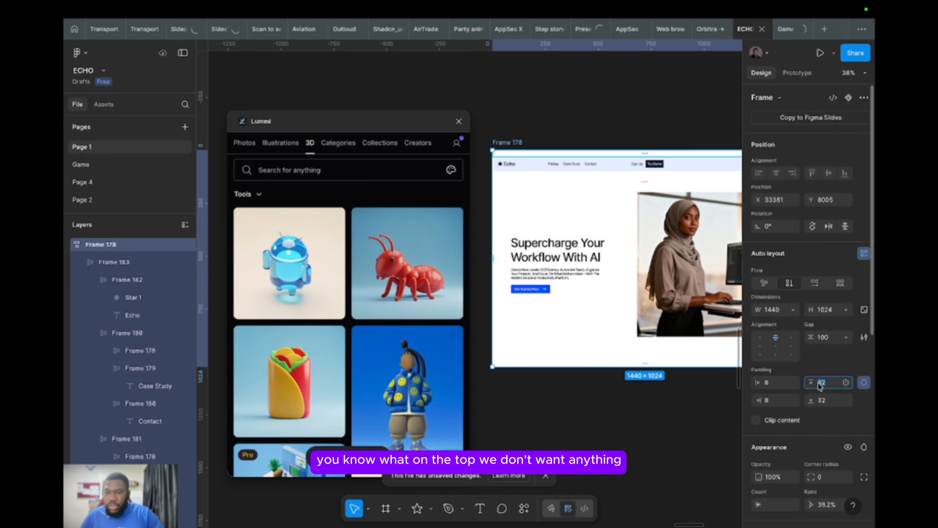
pyautogui.press('Return')
pyautogui.scroll(-2, 561, 345)
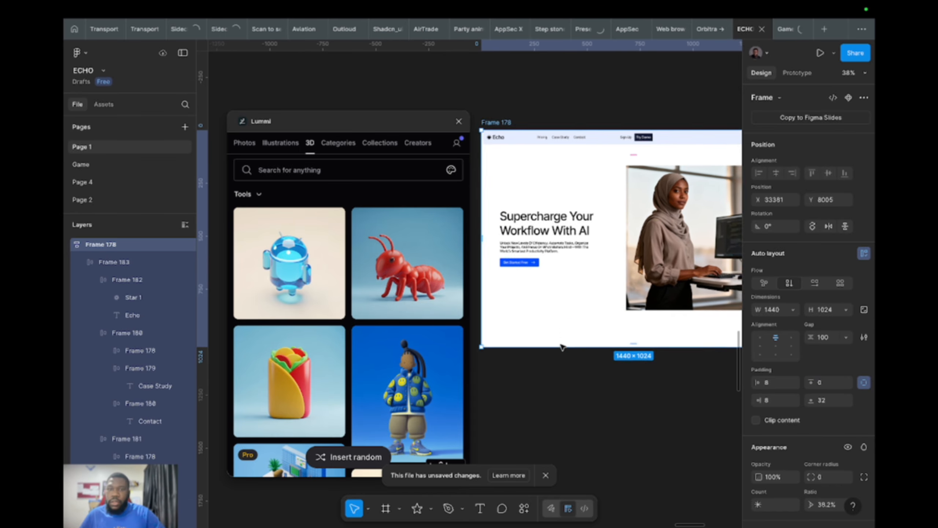
pyautogui.click(582, 374)
pyautogui.scroll(-5, 583, 375)
pyautogui.scroll(-1, 588, 369)
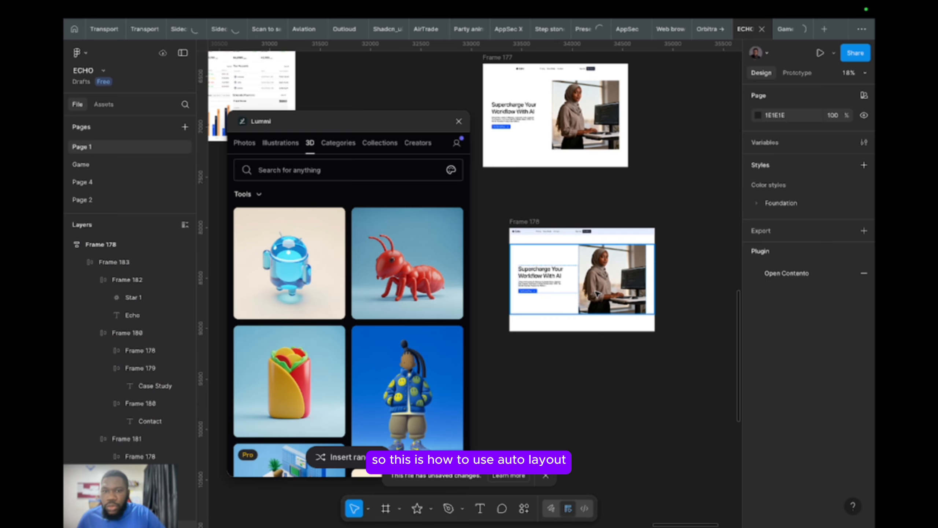
# - Set the font size of the "Supercharge Your Workflow With AI" headline in the duplicated frame to 72
pyautogui.click(598, 294)
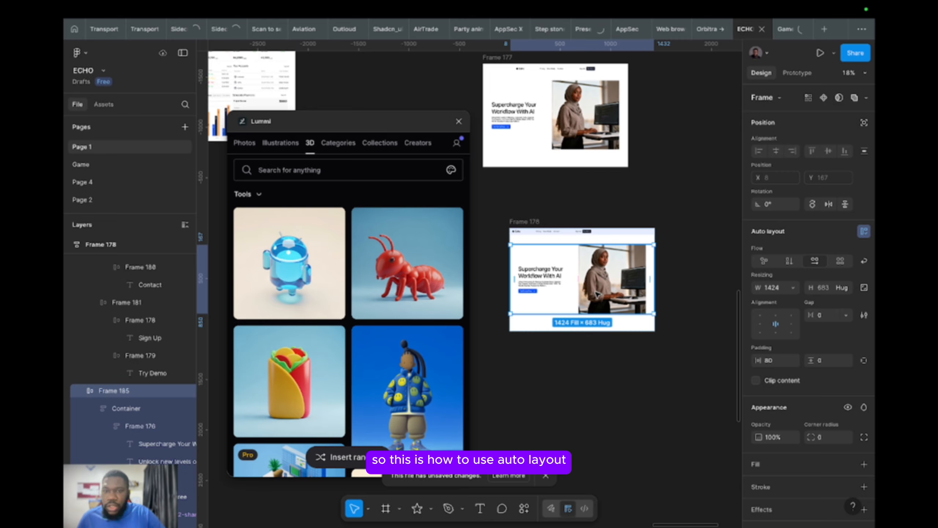
pyautogui.click(539, 273)
pyautogui.scroll(2, 539, 273)
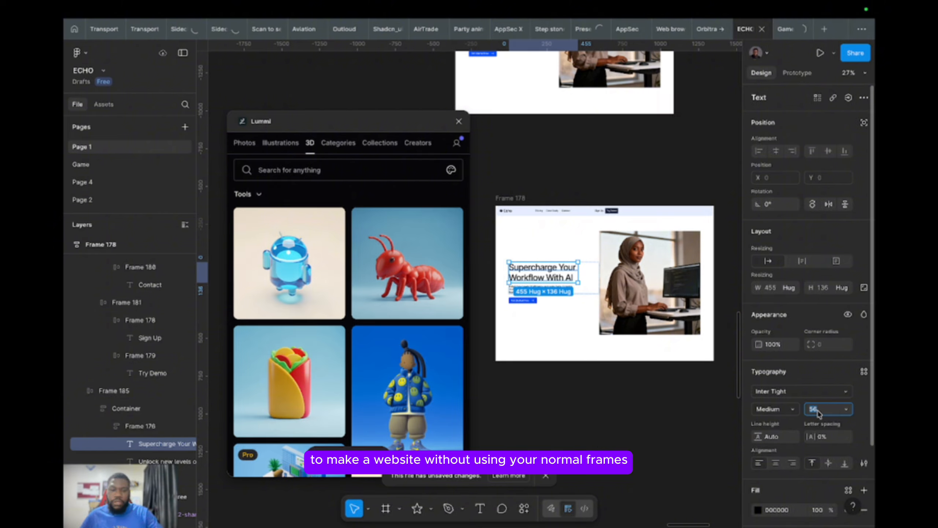
pyautogui.write('72')
pyautogui.press('Return')
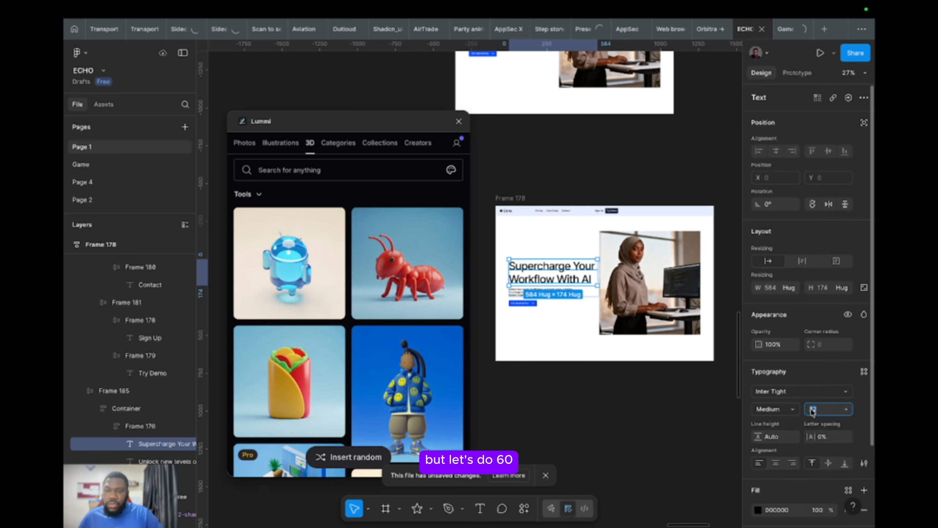
# - Set the duplicated frame's "Supercharge Your Workflow With AI" headline to font size 60 and Regular weight
pyautogui.write('60')
pyautogui.press('Return')
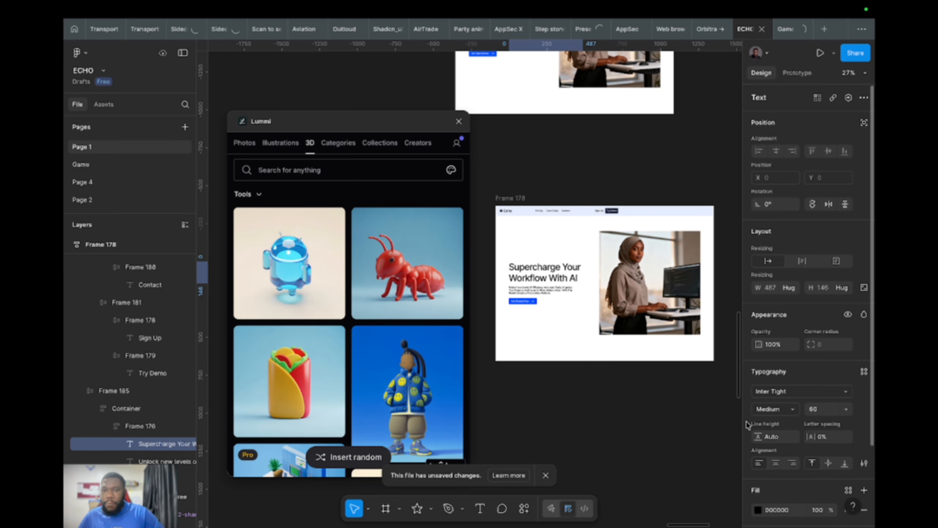
pyautogui.click(780, 408)
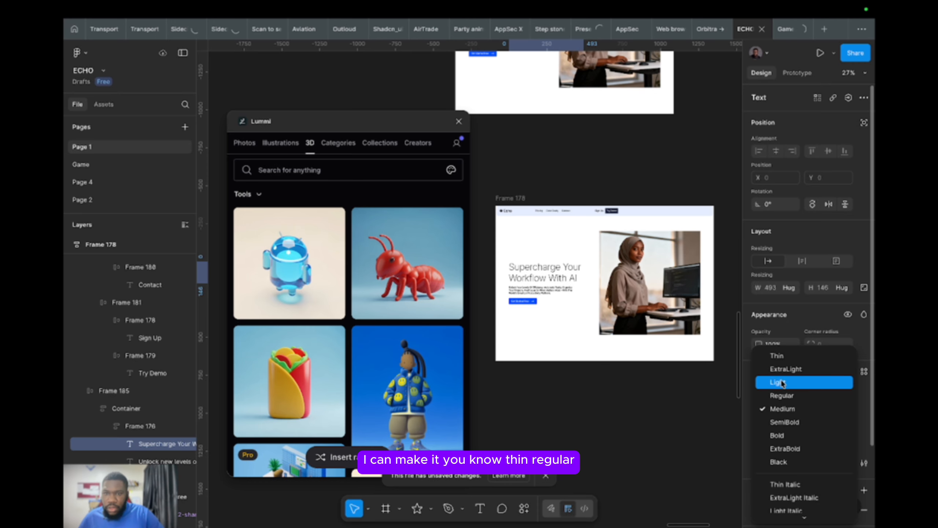
pyautogui.click(782, 397)
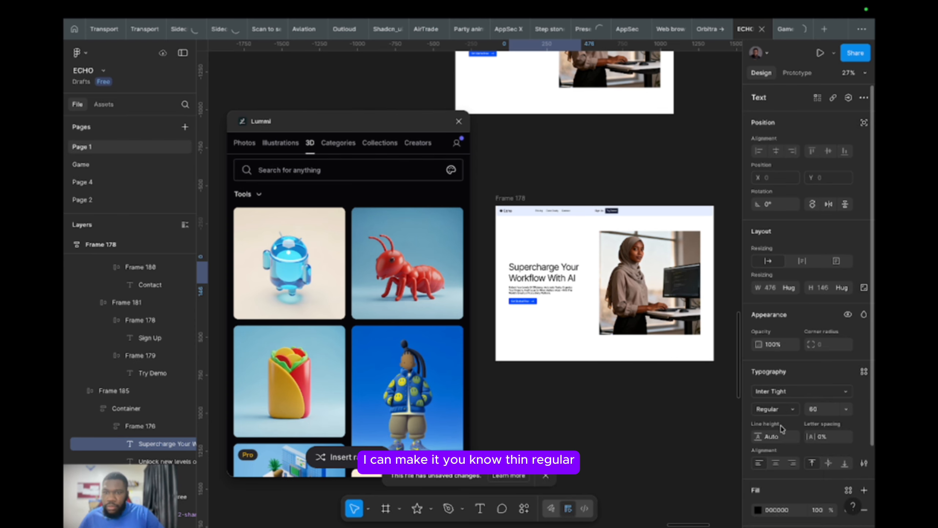
# - Color the headline dark navy (141B34) and change its font to Recoleta Alt
pyautogui.click(757, 510)
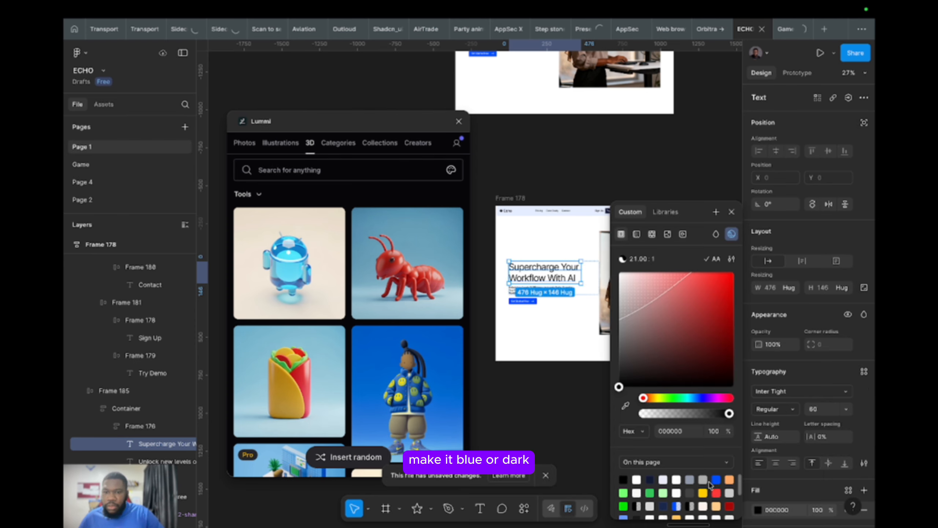
pyautogui.click(650, 478)
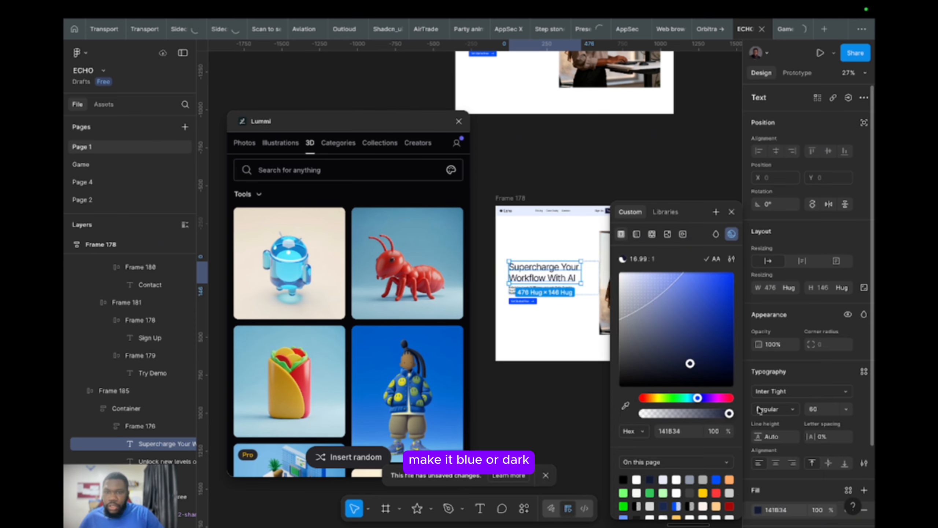
pyautogui.click(791, 391)
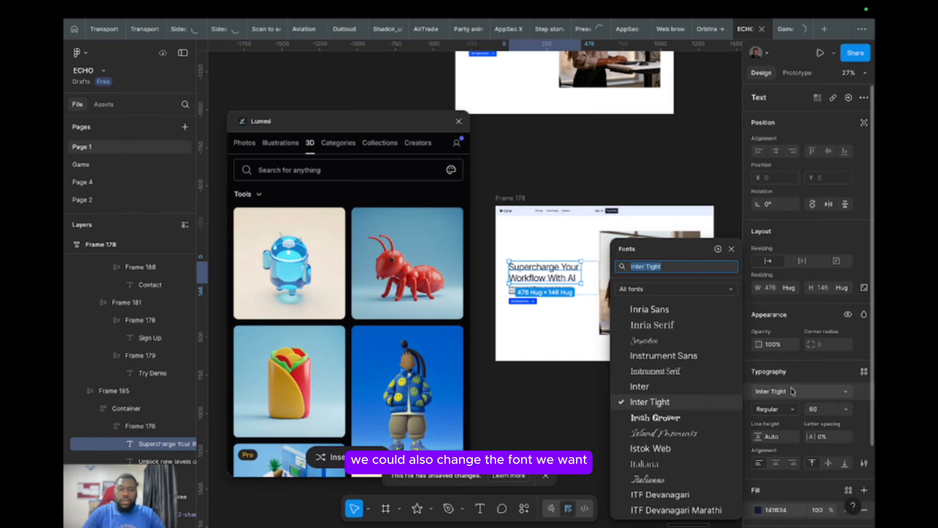
pyautogui.write('red')
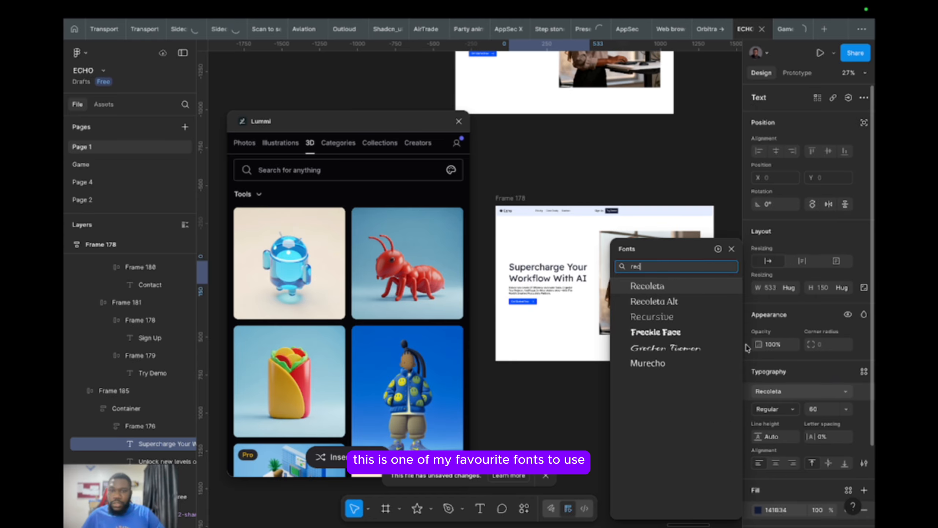
pyautogui.click(661, 301)
# - Set the headline's line height to 72
pyautogui.scroll(3, 530, 270)
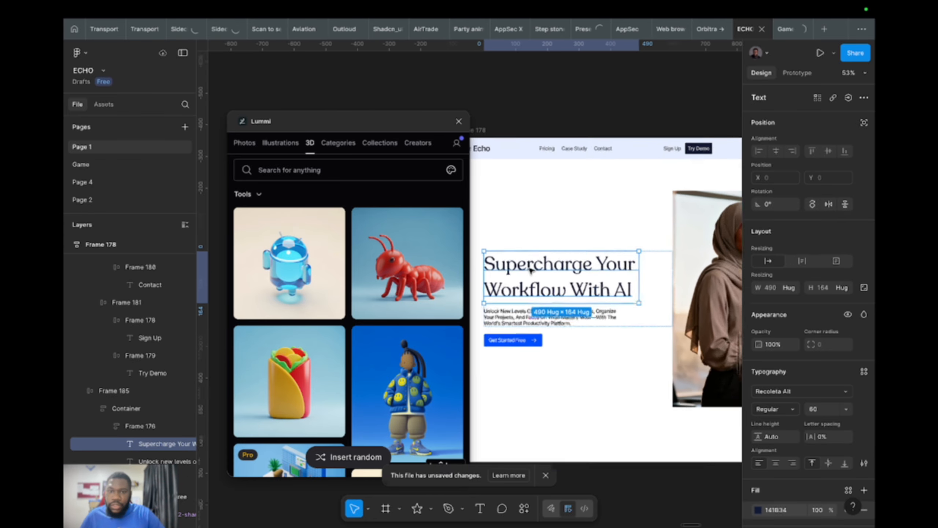
pyautogui.scroll(5, 530, 270)
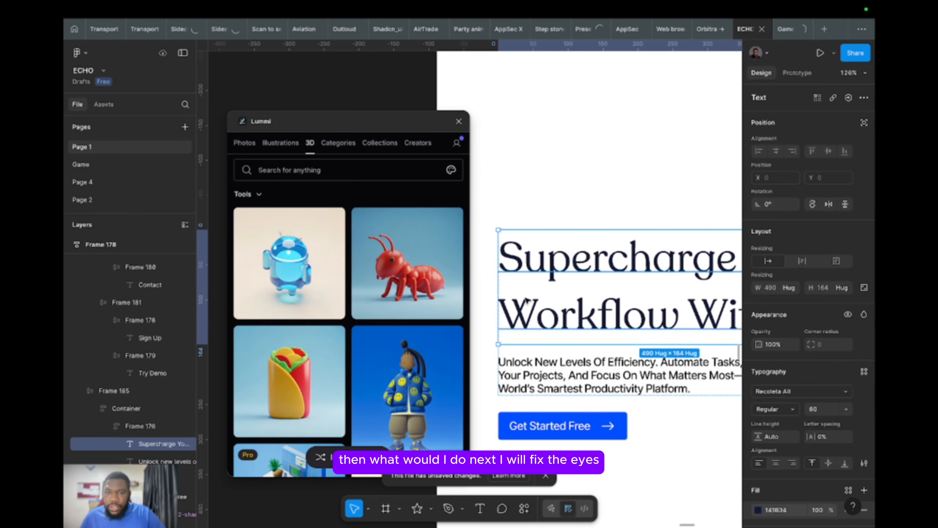
pyautogui.click(776, 438)
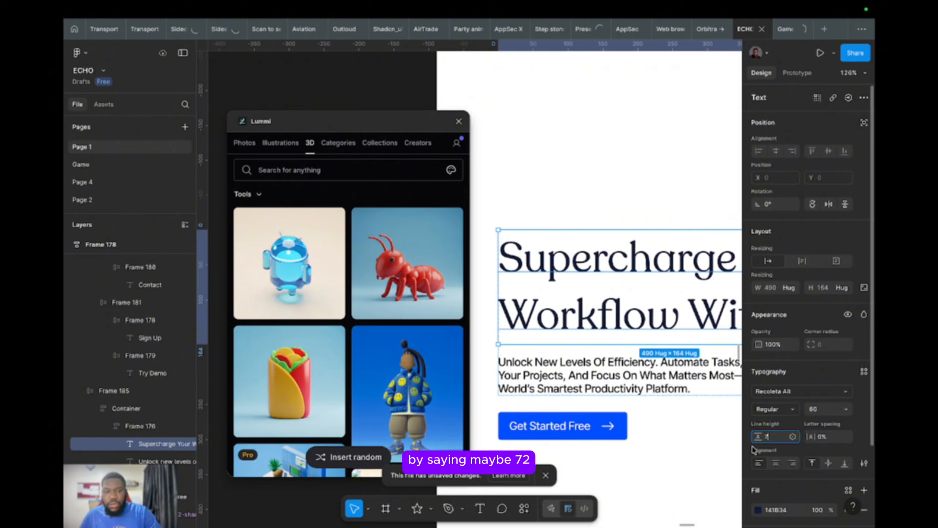
pyautogui.write('72')
pyautogui.press('Return')
# - Set the "Unlock New Levels Of Efficiency" paragraph to Regular weight with a line height of 24
pyautogui.click(592, 371)
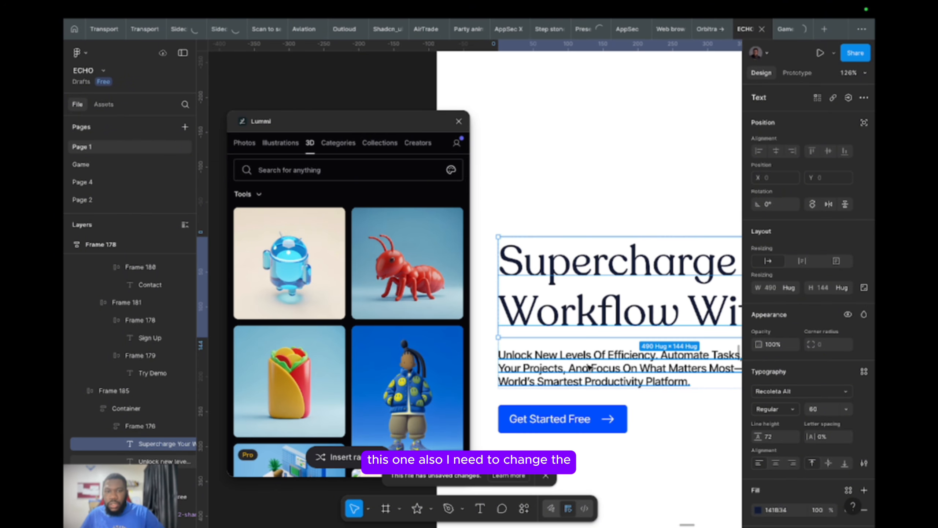
pyautogui.scroll(4, 592, 372)
pyautogui.scroll(-4, 584, 369)
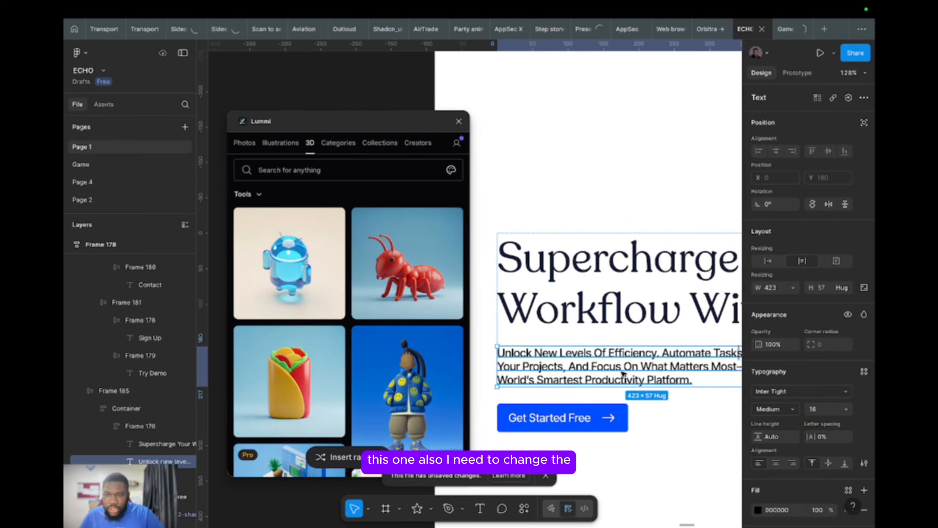
pyautogui.click(793, 410)
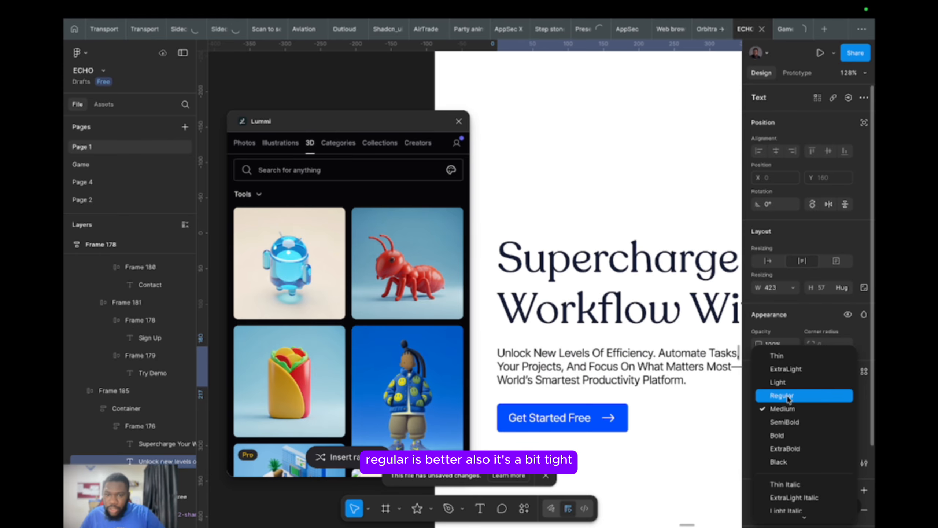
pyautogui.press('Return')
pyautogui.scroll(-3, 597, 365)
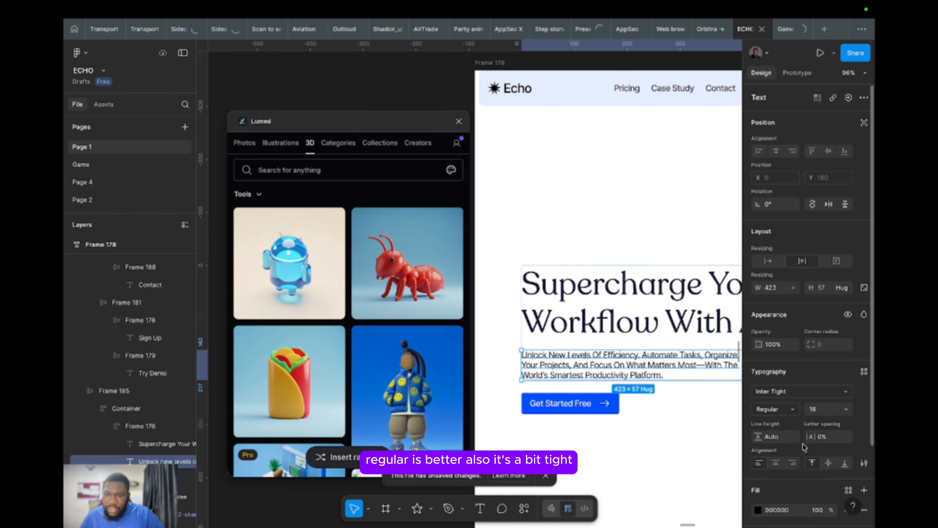
pyautogui.click(778, 437)
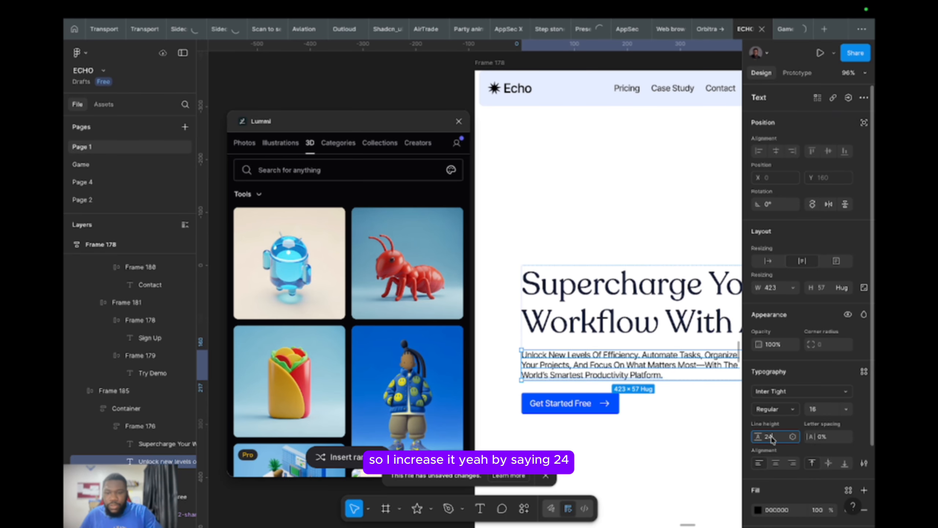
pyautogui.write('24')
pyautogui.press('Return')
pyautogui.scroll(-1, 610, 425)
# - Duplicate the restyled hero frame directly below itself to start a third version
pyautogui.click(622, 436)
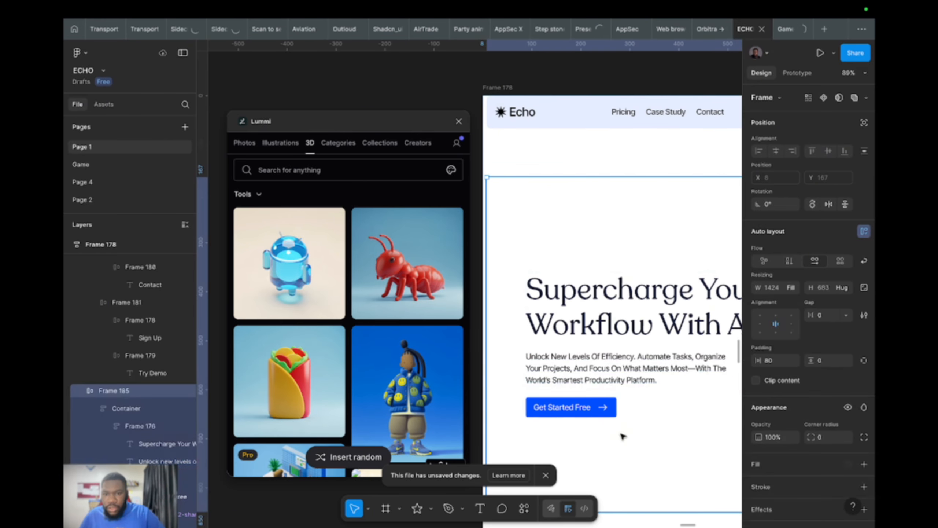
pyautogui.scroll(-4, 622, 436)
pyautogui.hscroll(3, 591, 410)
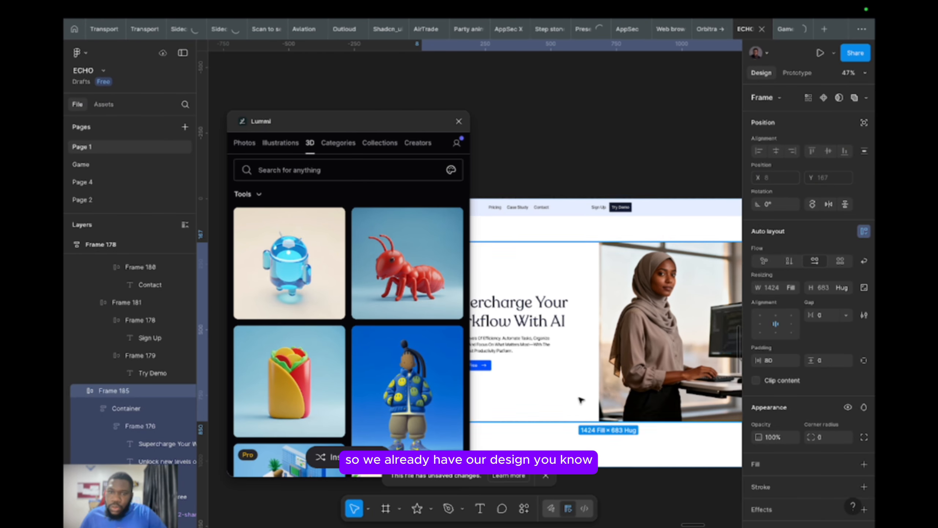
pyautogui.scroll(-3, 580, 400)
pyautogui.click(539, 242)
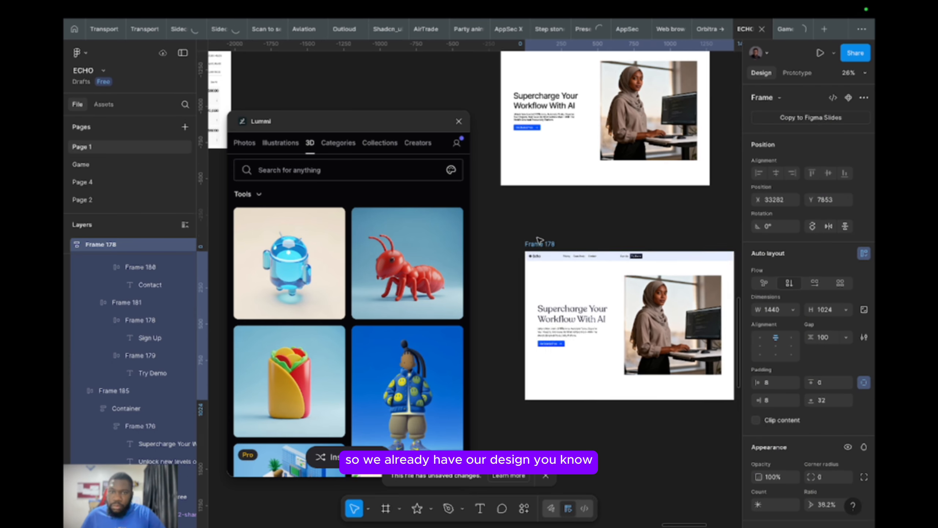
pyautogui.moveTo(539, 240); pyautogui.dragTo(539, 400)
pyautogui.scroll(-4, 587, 318)
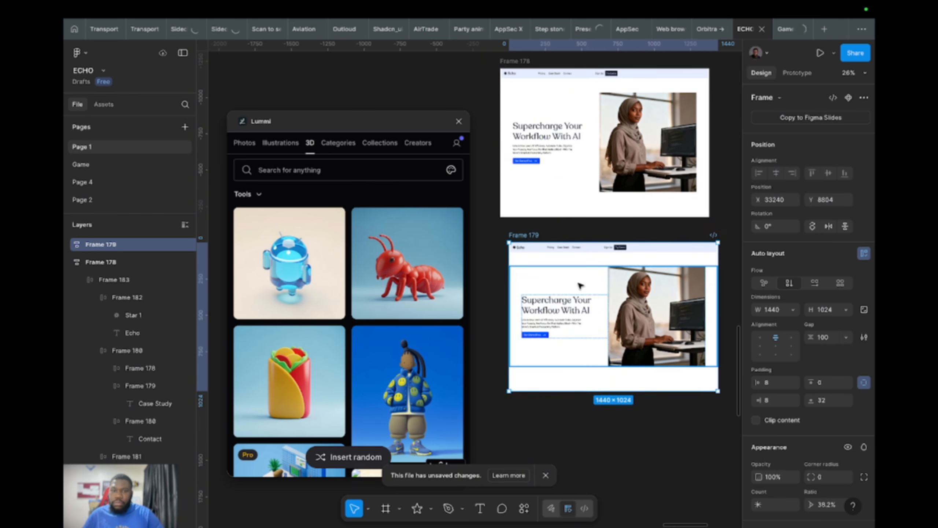
# - Fill the new duplicate frame's background with the page's bright blue, 004FFF
pyautogui.scroll(-3, 790, 454)
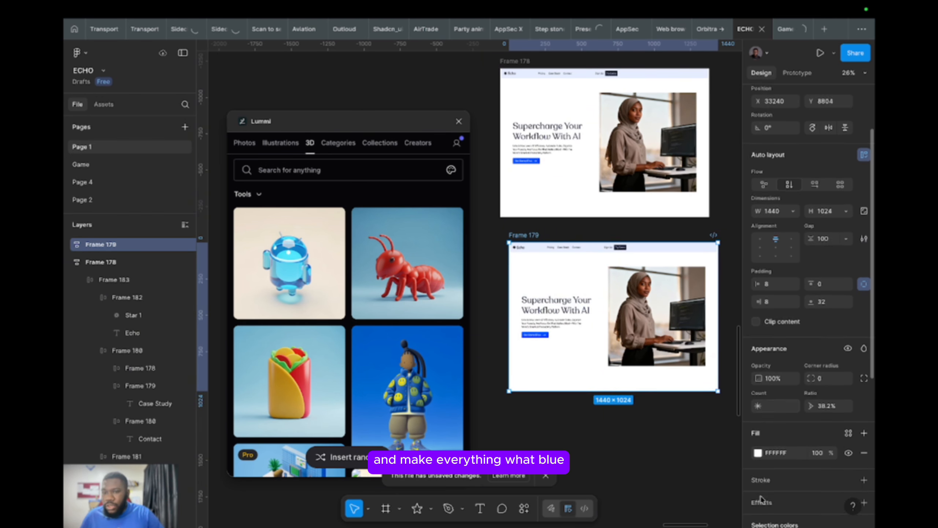
pyautogui.click(758, 449)
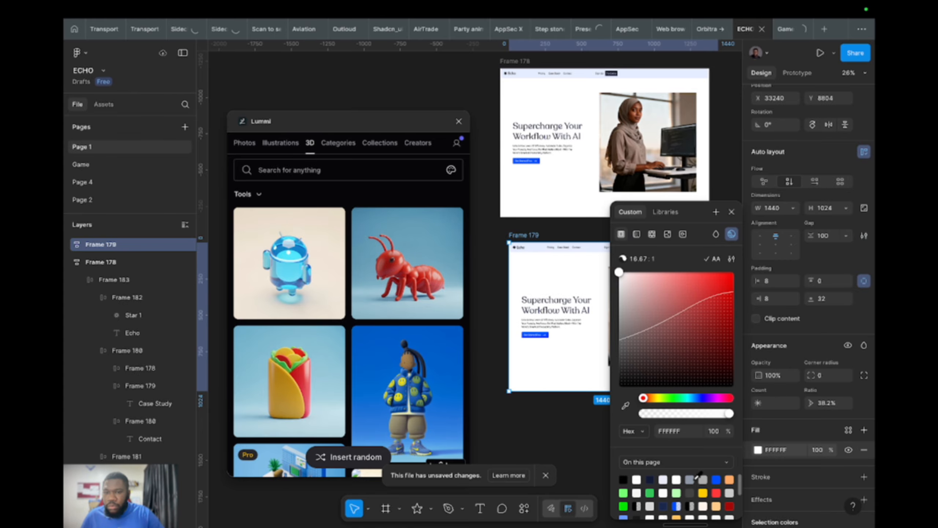
pyautogui.click(718, 480)
pyautogui.scroll(-2, 560, 429)
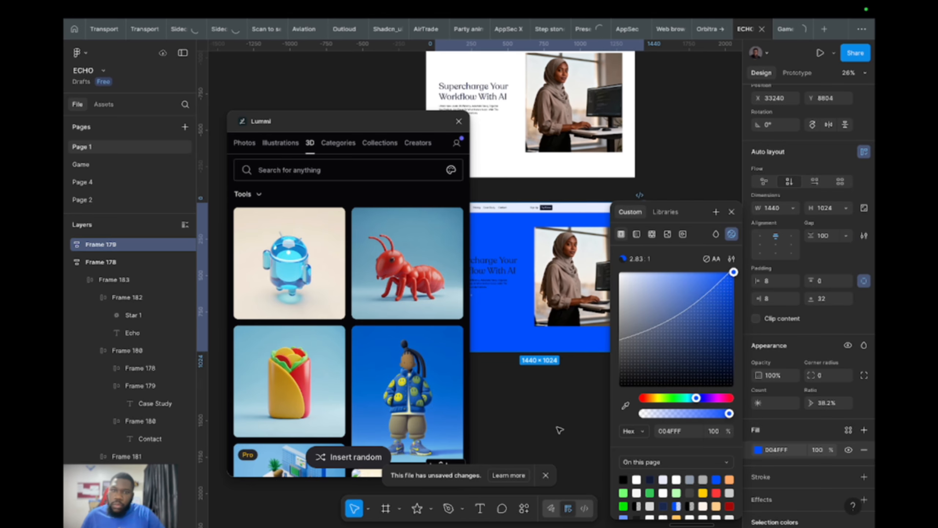
pyautogui.click(571, 421)
pyautogui.hscroll(-2, 572, 421)
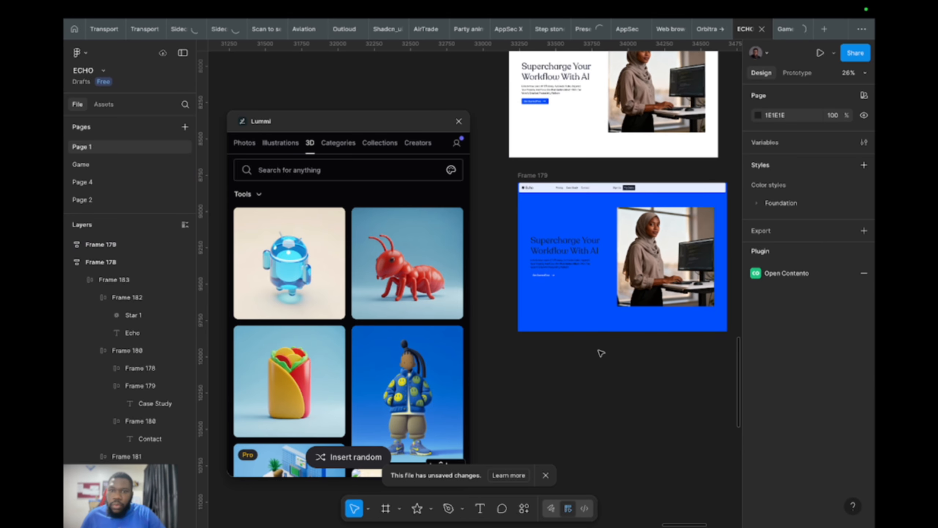
# - Color the blue frame's headline white (FFFFFF) at 80% opacity and set its font size to 80
pyautogui.click(565, 246)
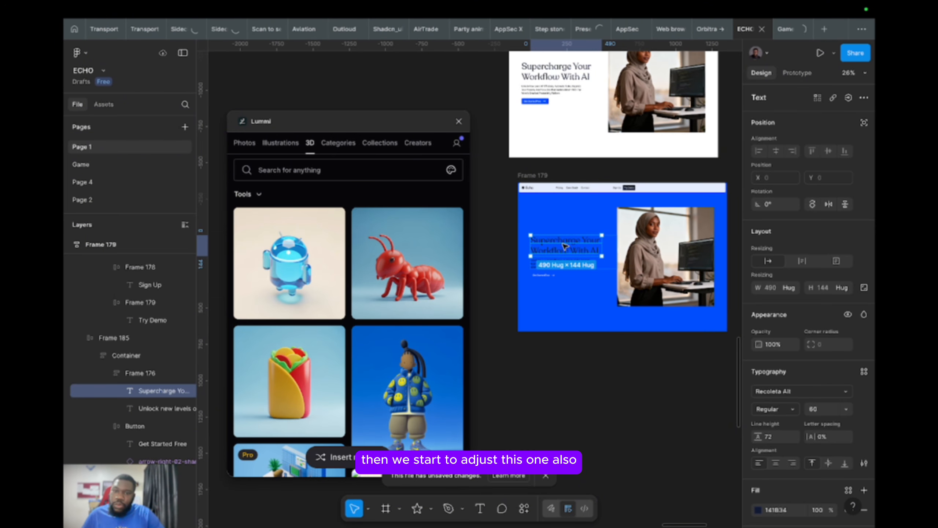
pyautogui.click(758, 510)
pyautogui.click(676, 479)
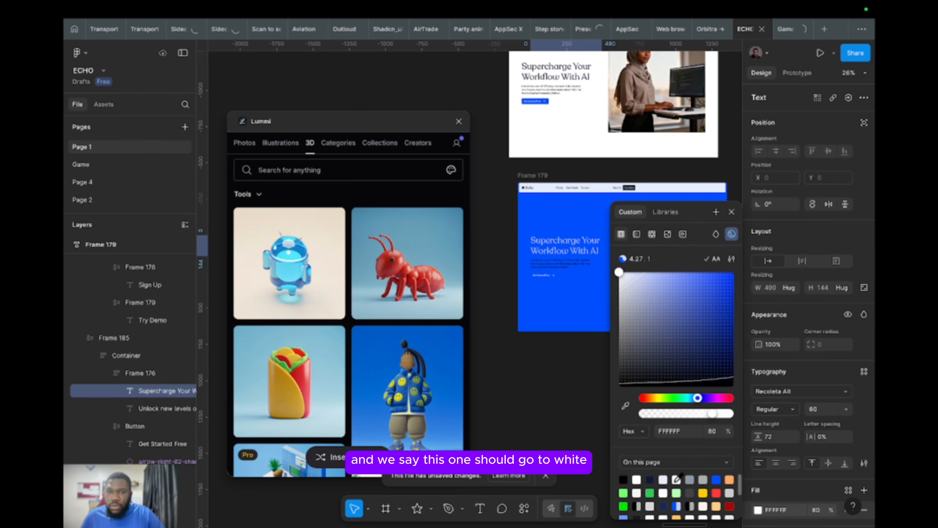
pyautogui.click(819, 411)
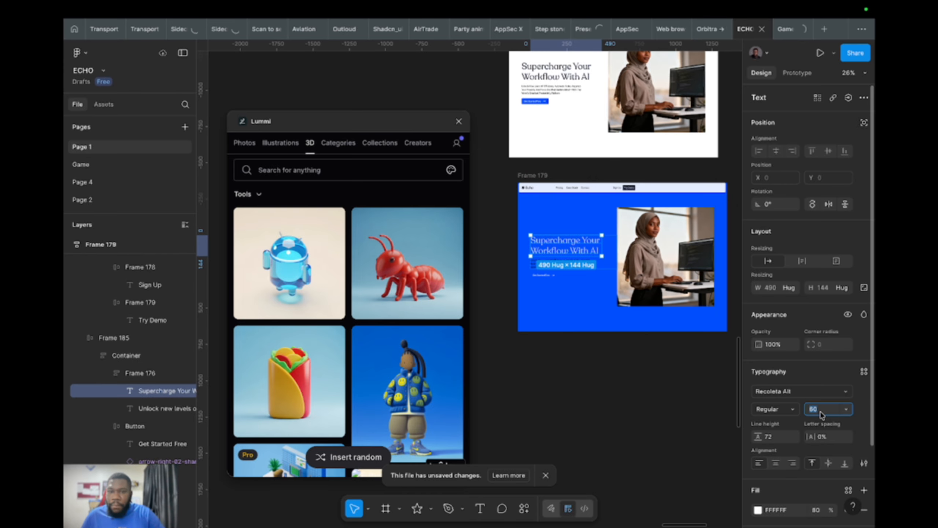
pyautogui.write('80')
pyautogui.press('Return')
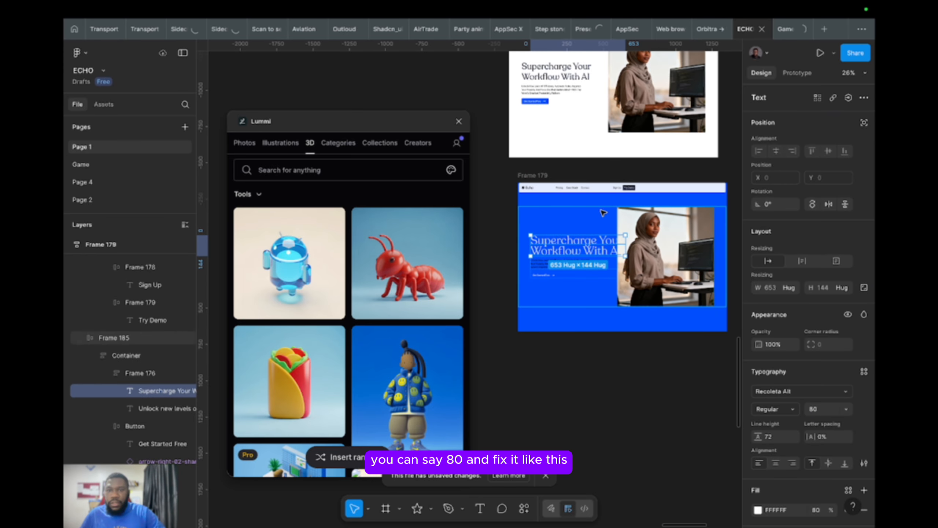
# - Narrow the blue frame's headline text box to about 516 wide and remove the line break before "Workflow"
pyautogui.scroll(5, 642, 256)
pyautogui.moveTo(614, 262); pyautogui.dragTo(566, 248)
pyautogui.hscroll(-3, 573, 254)
pyautogui.hscroll(-2, 575, 254)
pyautogui.doubleClick(521, 260)
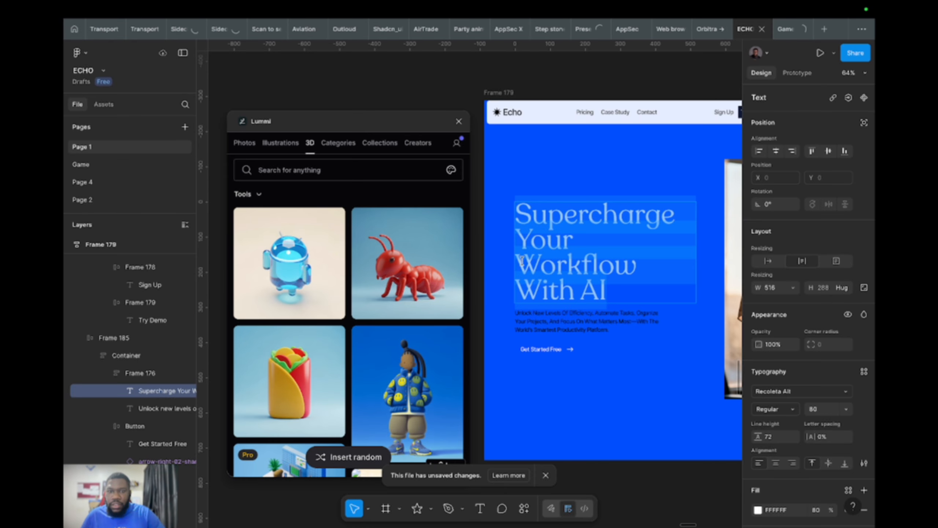
pyautogui.click(521, 259)
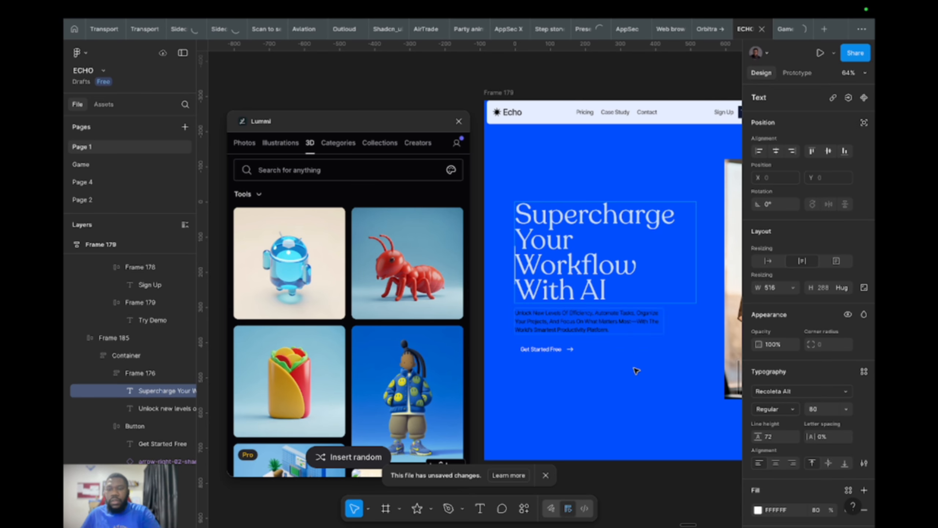
pyautogui.press('BackSpace')
pyautogui.press('Escape')
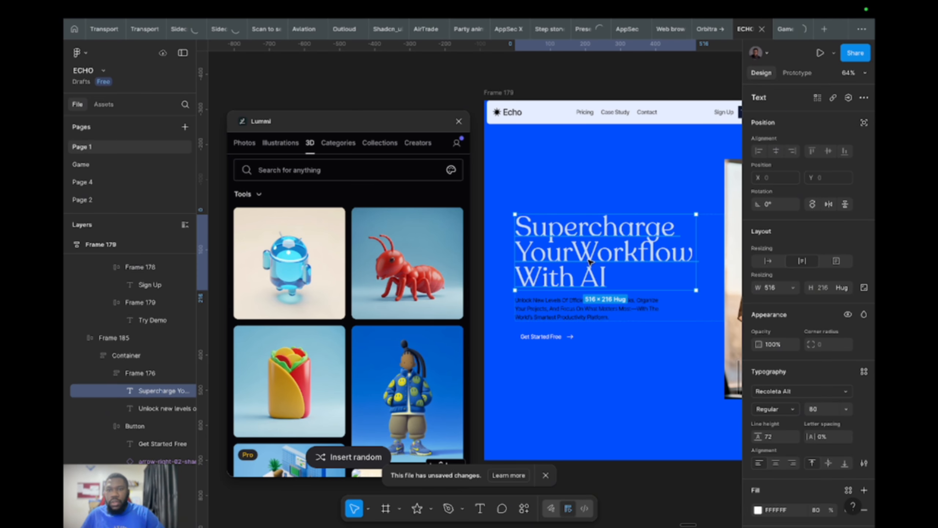
# - Widen the headline's text box to 552 and insert a space between "Your" and "Workflow"
pyautogui.moveTo(697, 250); pyautogui.dragTo(710, 250)
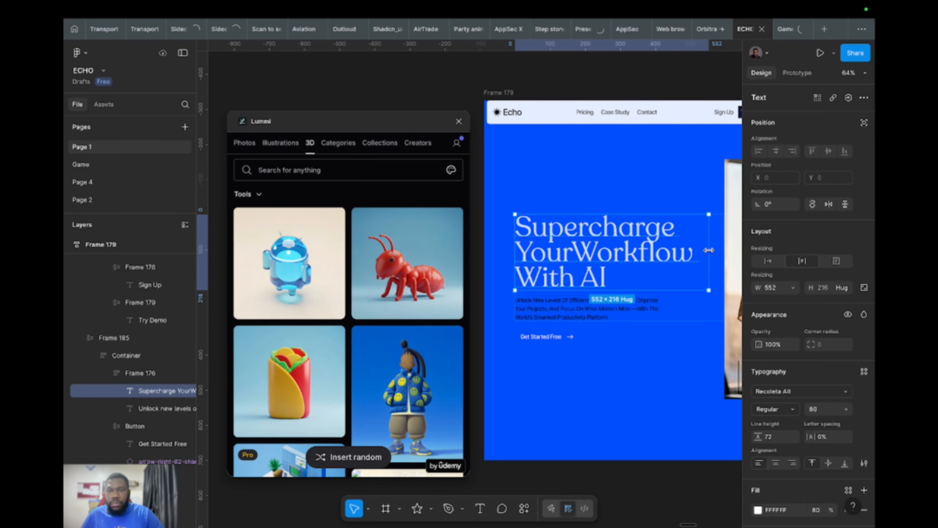
pyautogui.doubleClick(574, 255)
pyautogui.click(574, 255)
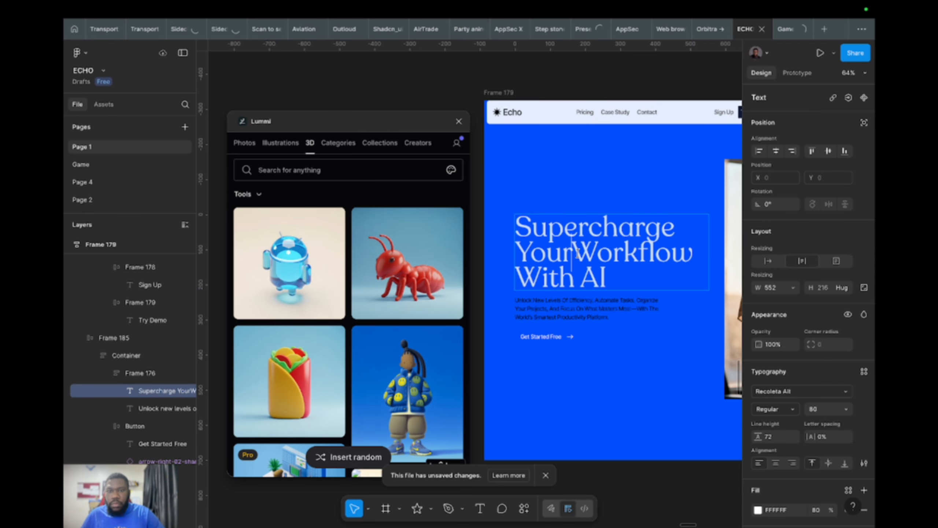
pyautogui.click(605, 346)
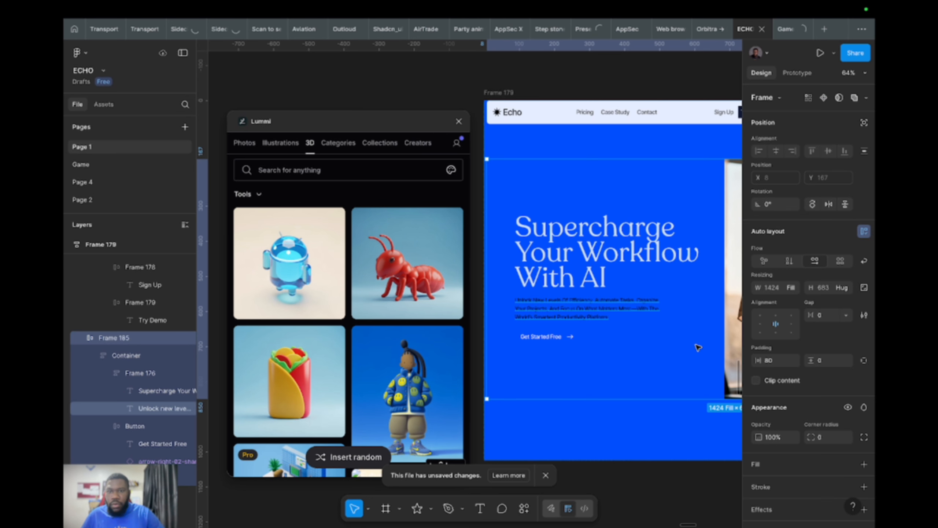
# - Widen the paragraph under the blue frame's headline to 552 and recolor its text to the pale tint FFCBCB
pyautogui.click(628, 309)
pyautogui.moveTo(659, 309); pyautogui.dragTo(710, 308)
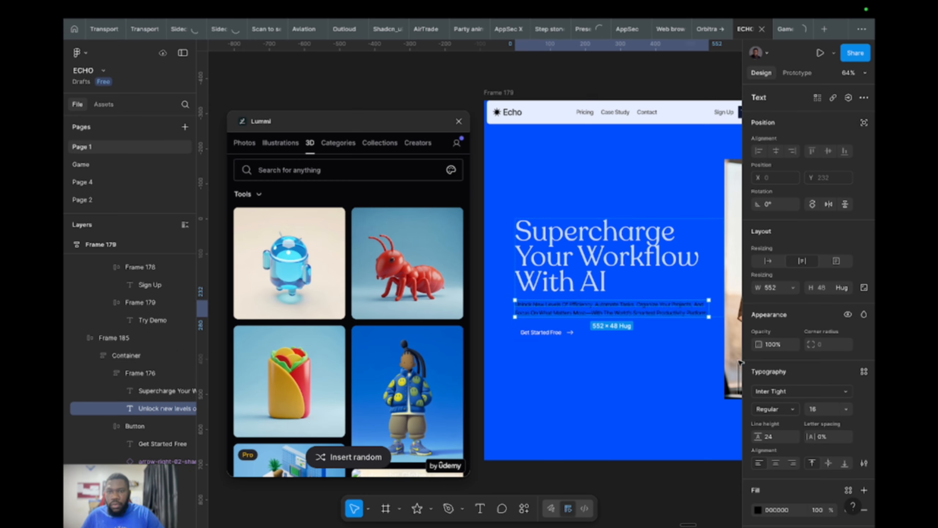
pyautogui.click(758, 510)
pyautogui.click(649, 279)
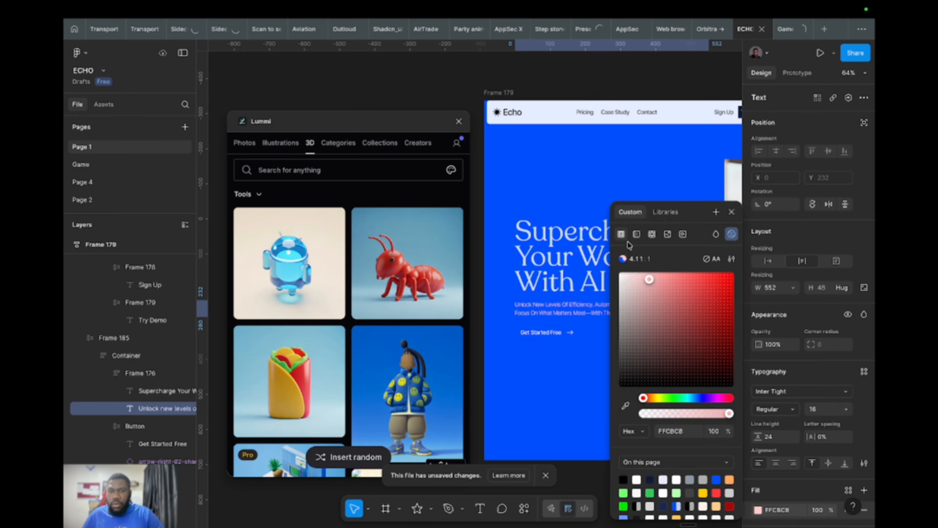
pyautogui.click(569, 164)
pyautogui.scroll(-2, 570, 177)
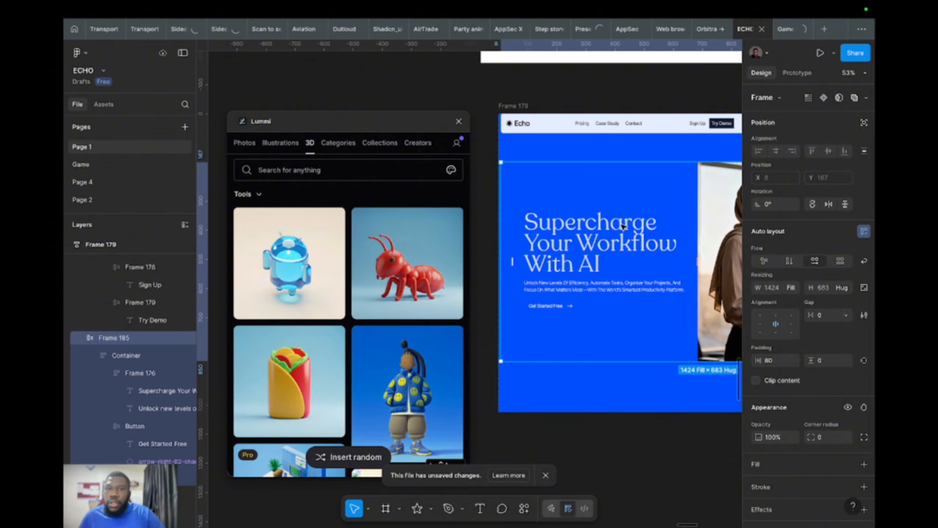
# - Check the width sizing of the navigation bar in the blue frame
pyautogui.hscroll(3, 623, 226)
pyautogui.scroll(-1, 623, 226)
pyautogui.scroll(1, 623, 222)
pyautogui.scroll(-3, 621, 200)
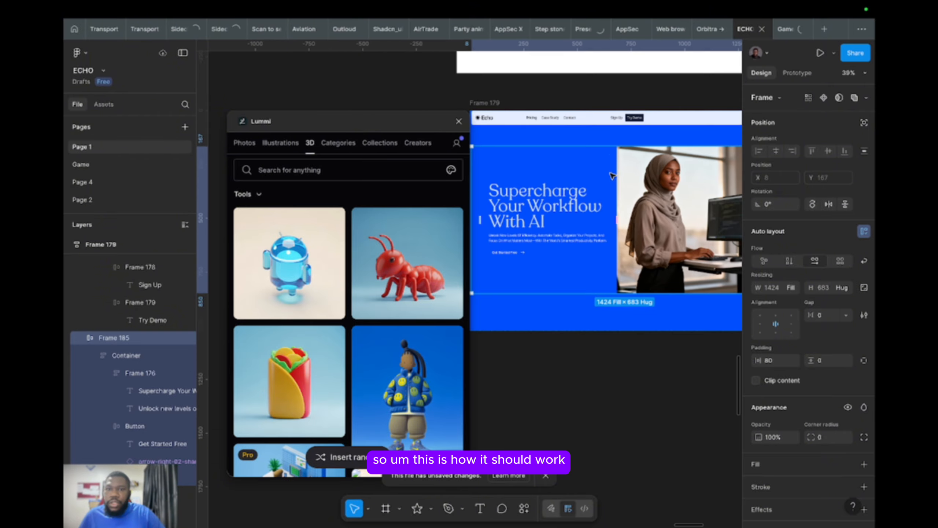
pyautogui.click(674, 123)
pyautogui.hscroll(-2, 674, 148)
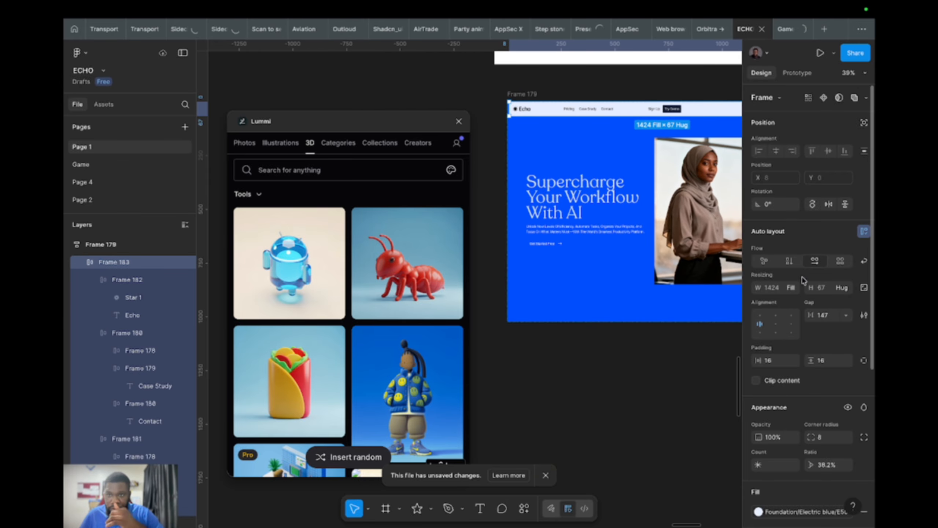
pyautogui.click(790, 287)
pyautogui.click(794, 287)
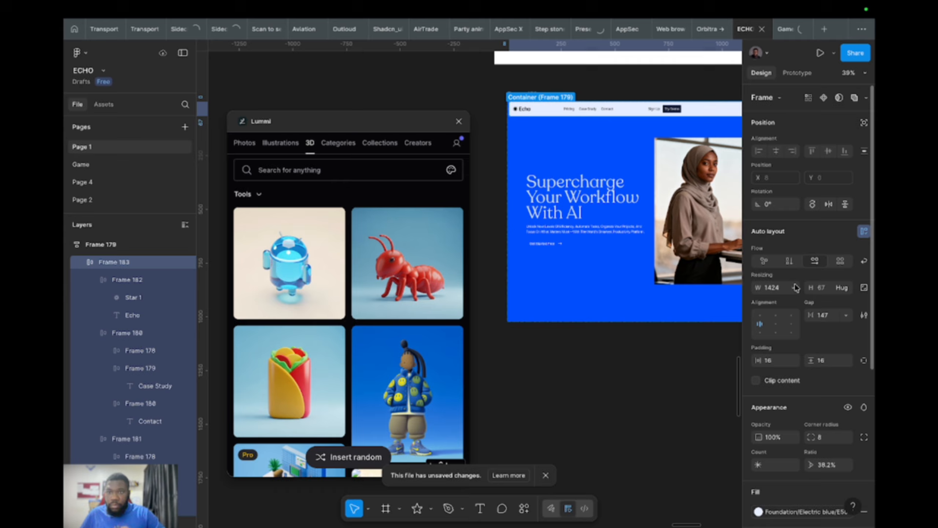
# - Set the blue frame's left and right padding to 0 so the navigation bar reaches both edges
pyautogui.click(536, 92)
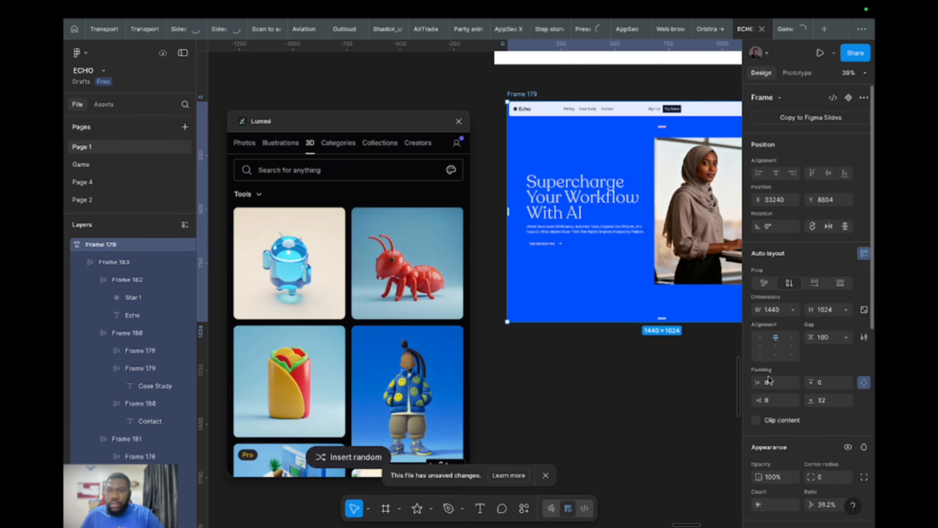
pyautogui.scroll(10, 524, 110)
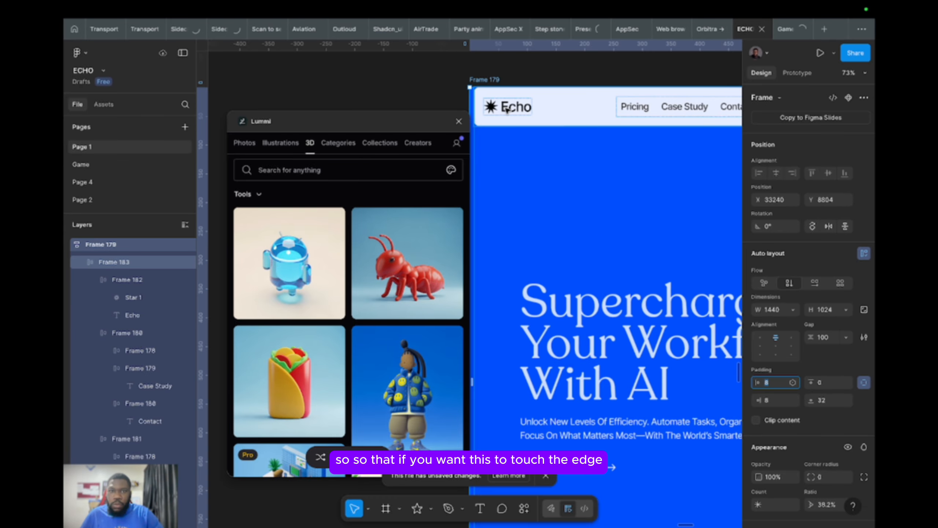
pyautogui.click(777, 402)
pyautogui.write('0')
pyautogui.press('Return')
pyautogui.scroll(-5, 593, 339)
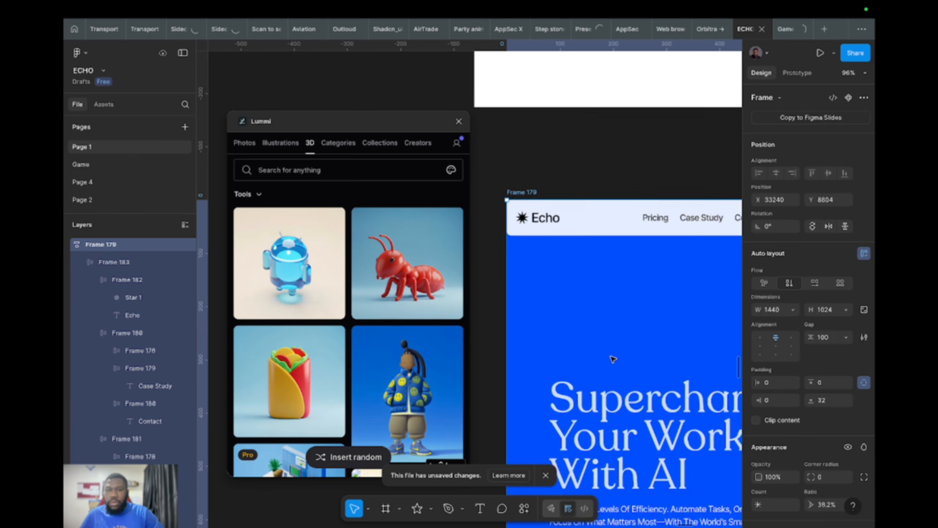
# - Duplicate the blue hero frame and place the copy directly below the original
pyautogui.scroll(-8, 613, 357)
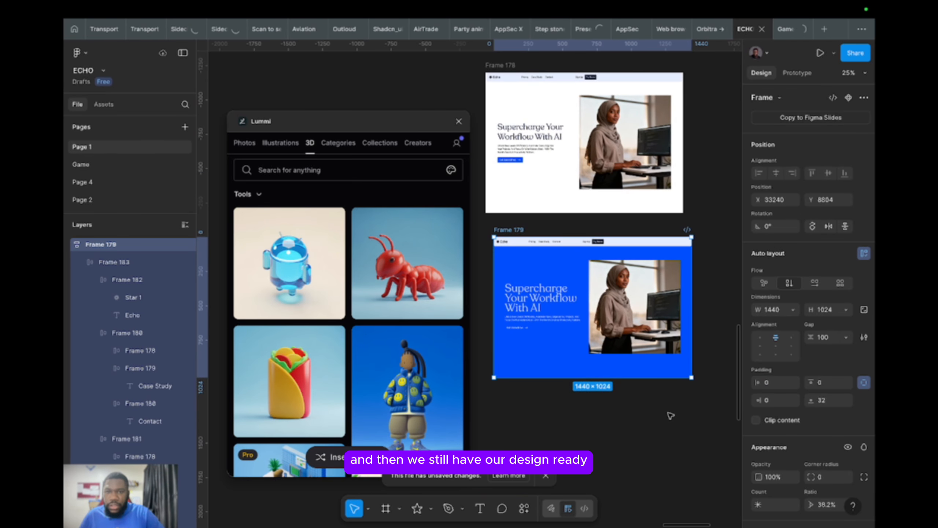
pyautogui.click(670, 415)
pyautogui.scroll(3, 575, 352)
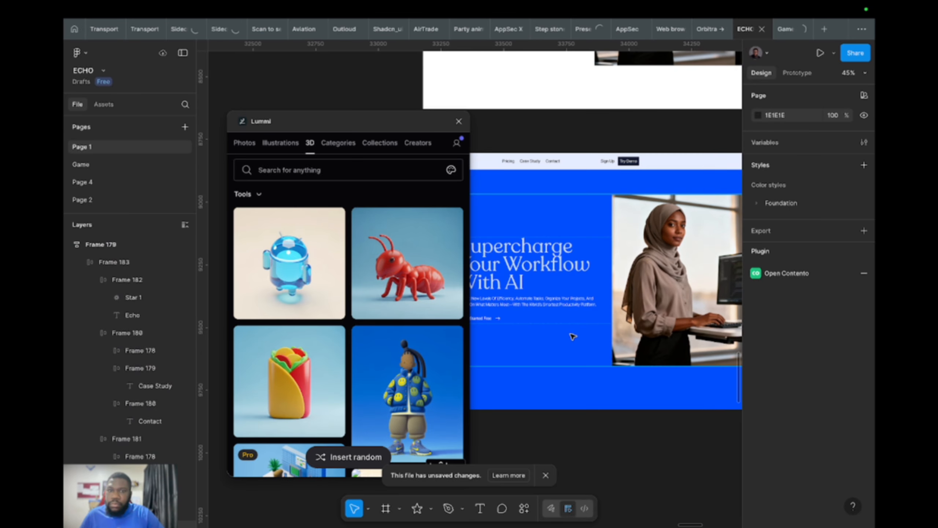
pyautogui.scroll(-5, 572, 336)
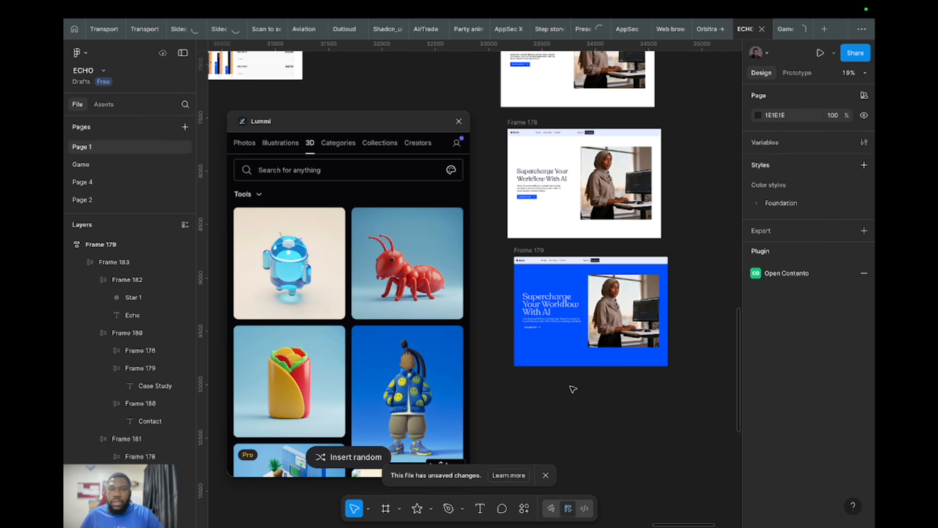
pyautogui.click(540, 251)
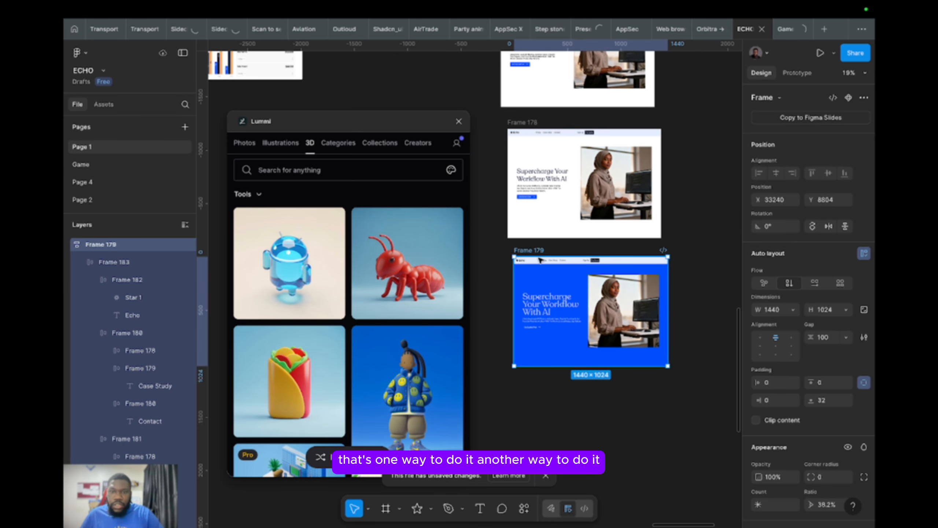
pyautogui.hotkey('ctrl', 'd')
pyautogui.scroll(-3, 674, 299)
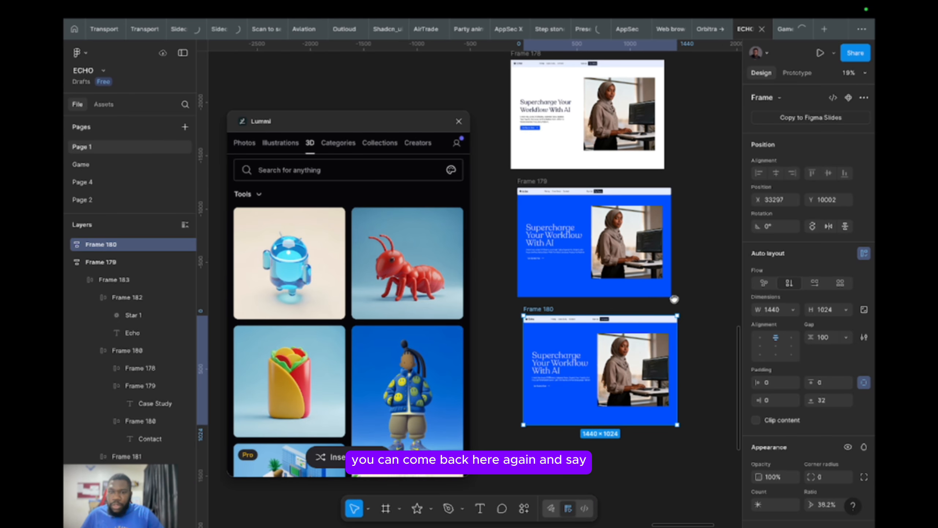
# - Stack the new copy's text and image vertically, centering the text block and the headline's text alignment
pyautogui.click(564, 363)
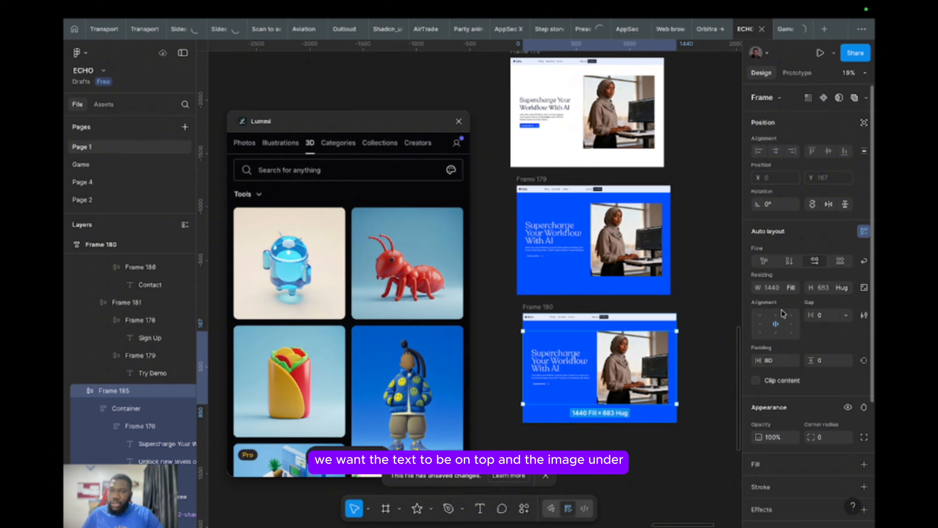
pyautogui.click(790, 261)
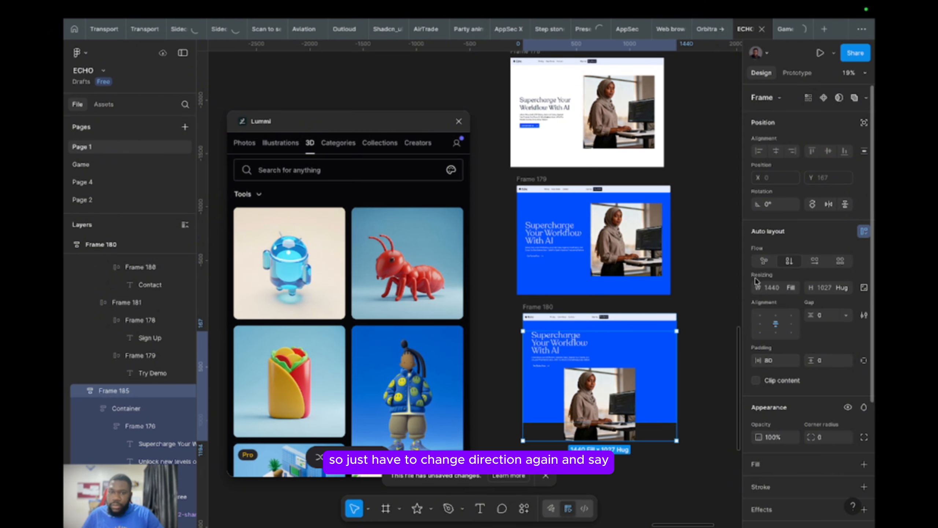
pyautogui.click(614, 363)
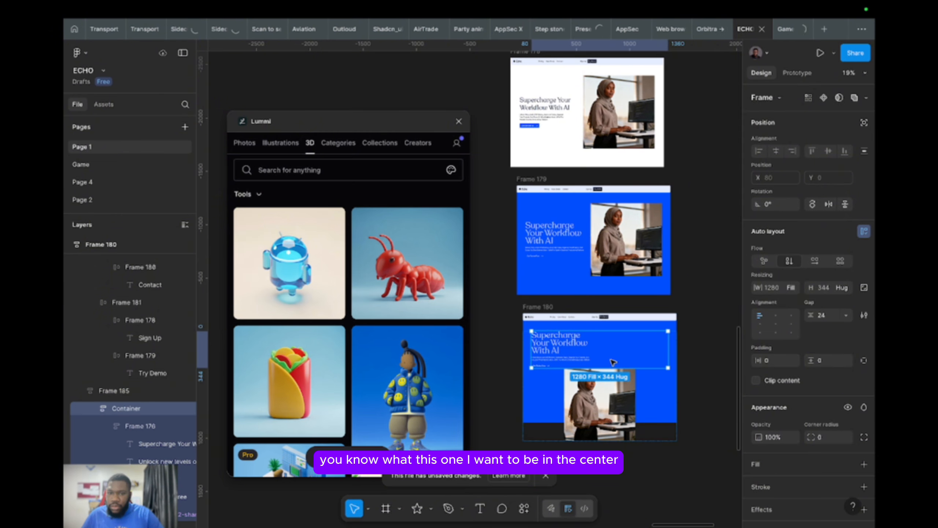
pyautogui.click(579, 351)
pyautogui.click(776, 315)
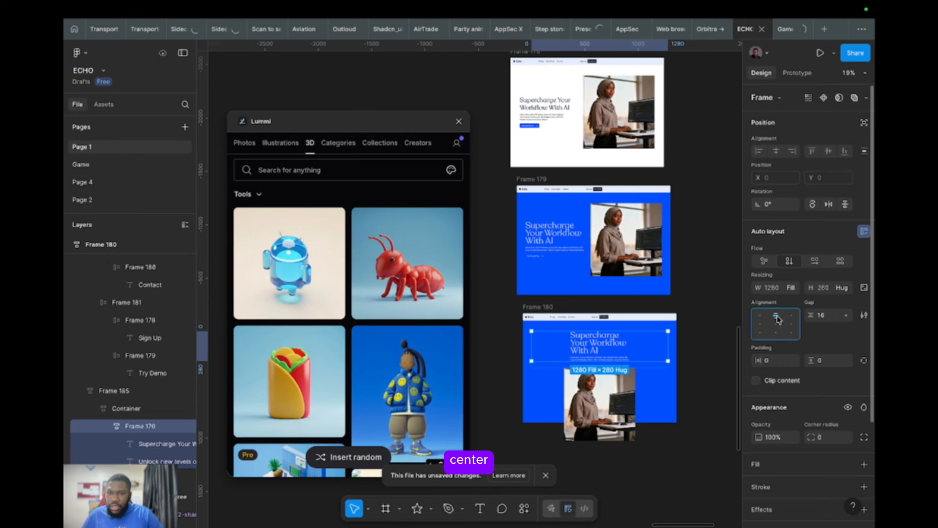
pyautogui.click(609, 343)
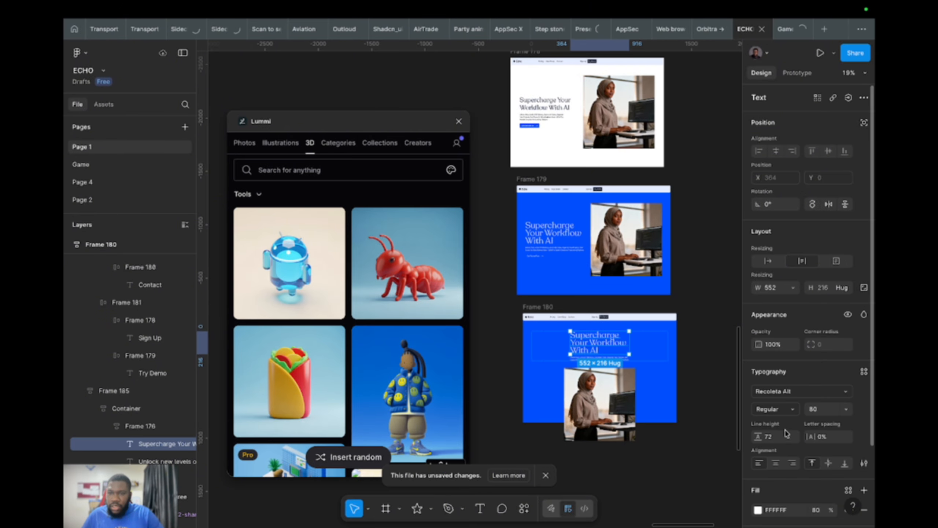
pyautogui.click(776, 464)
# - Change the Get Started Free button's fill to black in the new copy
pyautogui.scroll(5, 602, 372)
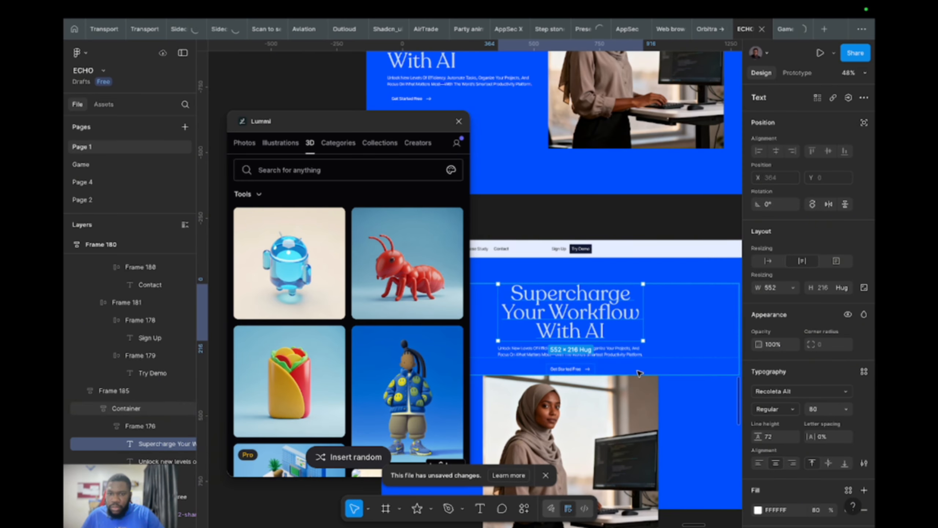
pyautogui.click(576, 368)
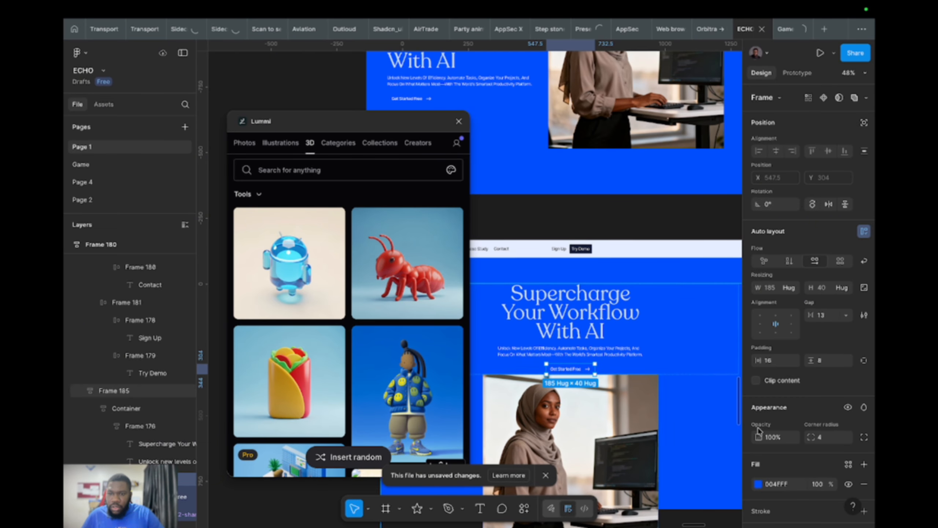
pyautogui.click(759, 485)
pyautogui.moveTo(674, 345); pyautogui.dragTo(584, 406)
# - Shorten the image frame under the button so it fits inside the blue frame
pyautogui.click(574, 410)
pyautogui.scroll(-4, 574, 410)
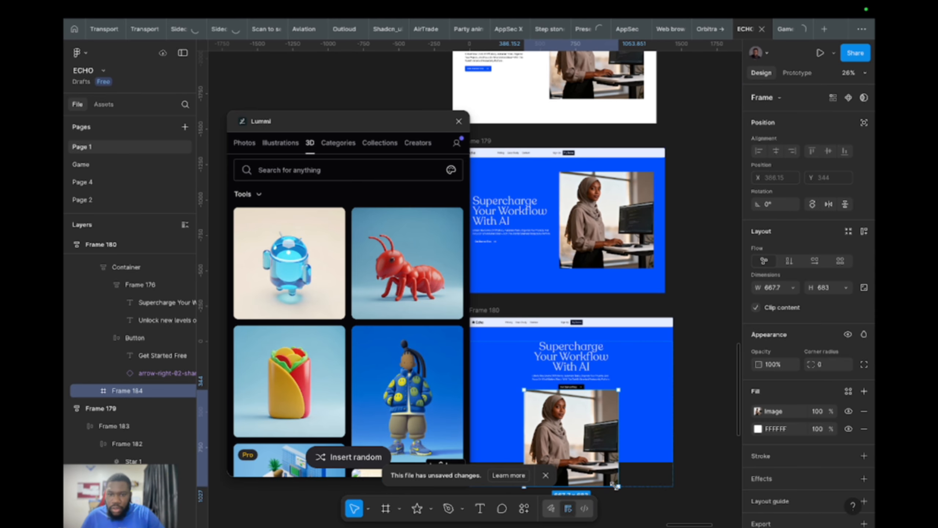
pyautogui.moveTo(612, 480); pyautogui.dragTo(608, 453)
# - Set the gap between the centered text block and the image to 24
pyautogui.click(641, 383)
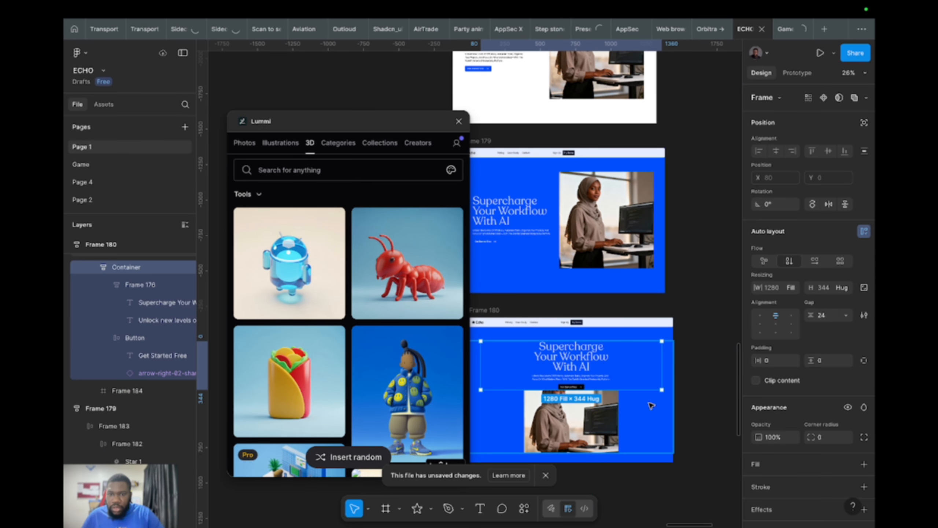
pyautogui.click(653, 404)
pyautogui.write('2')
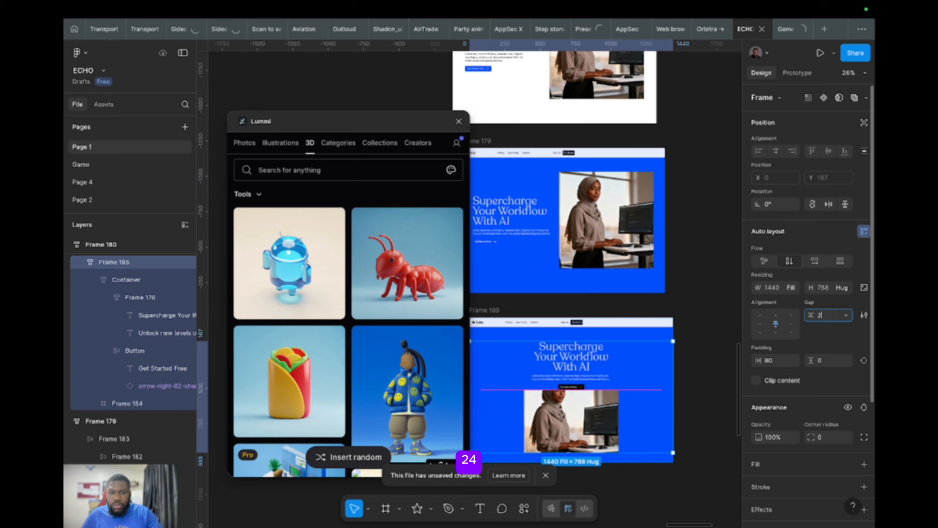
pyautogui.write('4')
pyautogui.press('Return')
pyautogui.hscroll(-3, 653, 397)
pyautogui.scroll(-2, 653, 397)
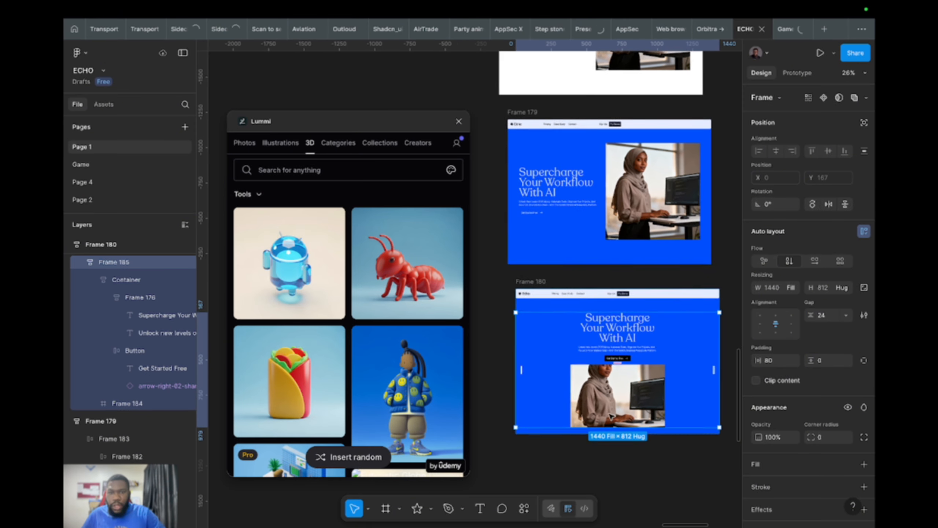
# - Delete the image frame below the button from the new copy
pyautogui.click(647, 393)
pyautogui.press('Delete')
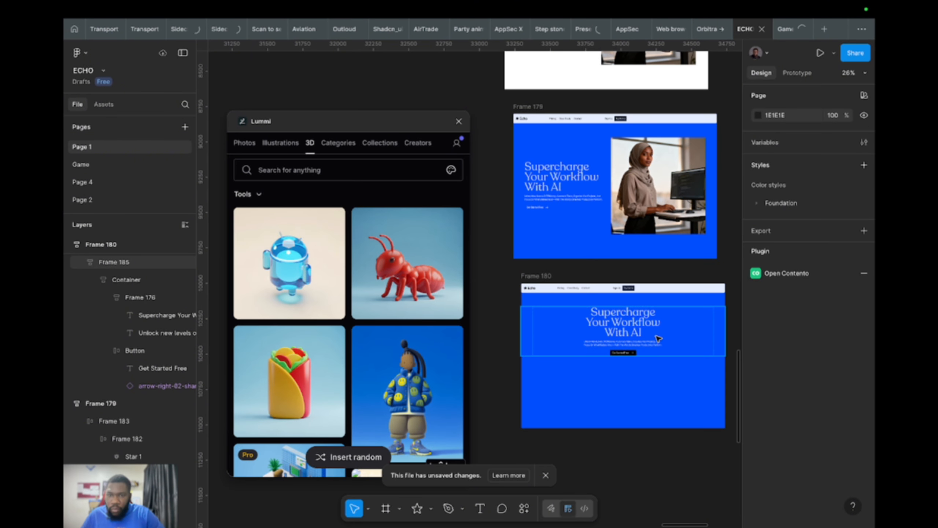
pyautogui.click(603, 331)
pyautogui.scroll(6, 602, 331)
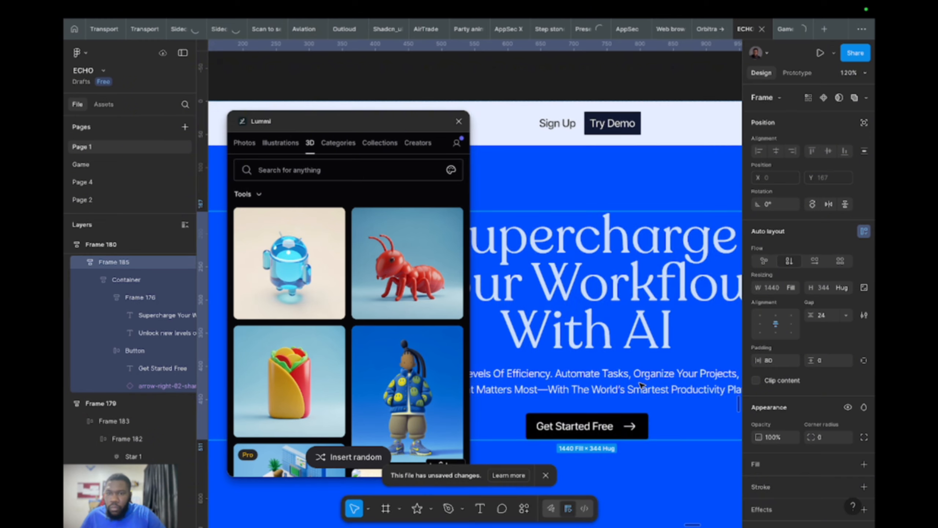
# - Set the vertical gap between the new copy's navigation bar and its content to 400
pyautogui.scroll(-6, 642, 386)
pyautogui.press('Escape')
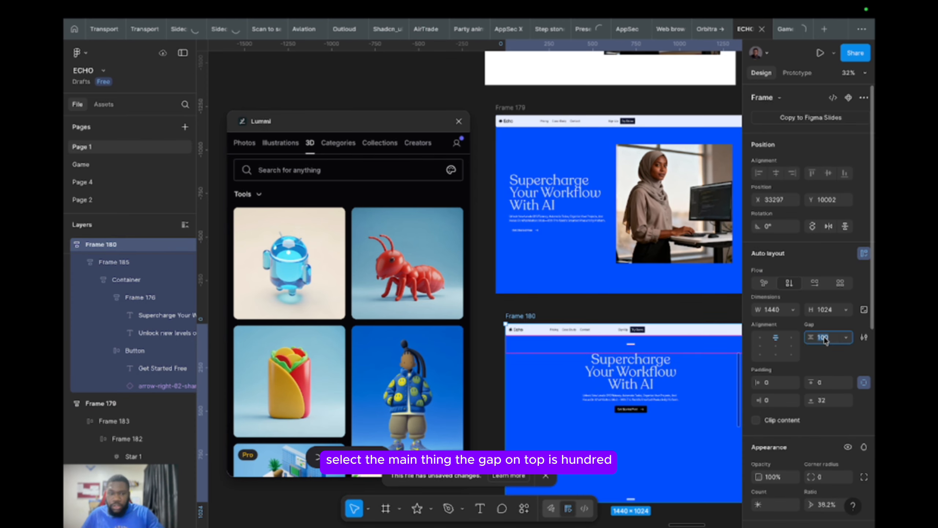
pyautogui.write('400')
pyautogui.press('Return')
# - Widen the centered headline's text box to 764 so it wraps onto two lines
pyautogui.scroll(-3, 627, 370)
pyautogui.hscroll(3, 628, 370)
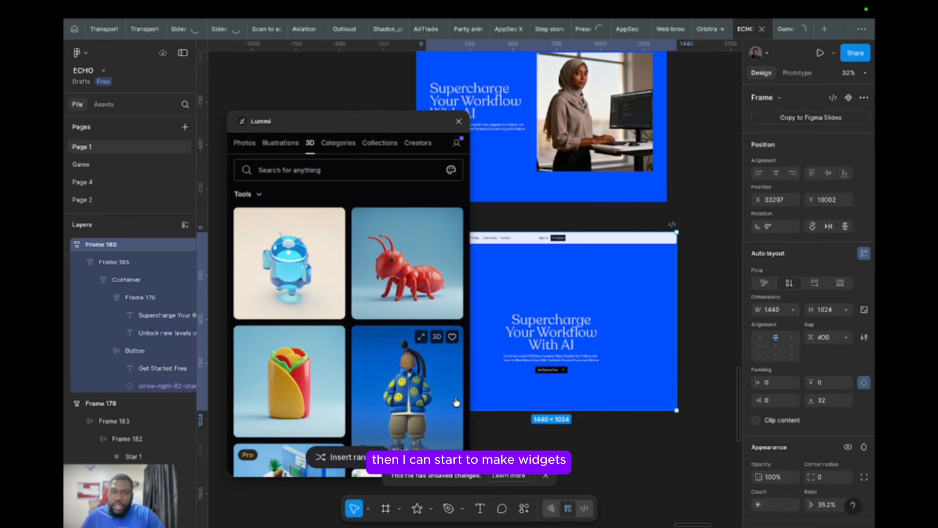
pyautogui.scroll(-2, 632, 352)
pyautogui.hscroll(-3, 633, 352)
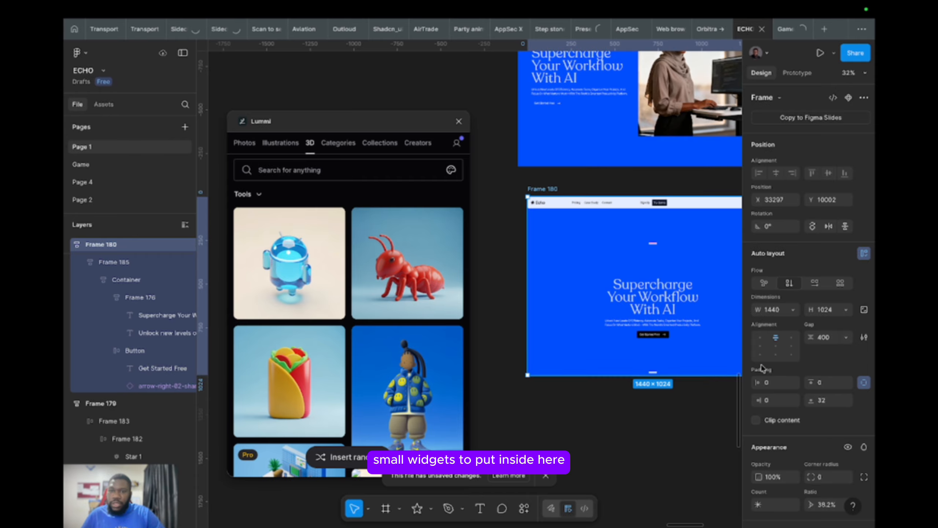
pyautogui.click(684, 305)
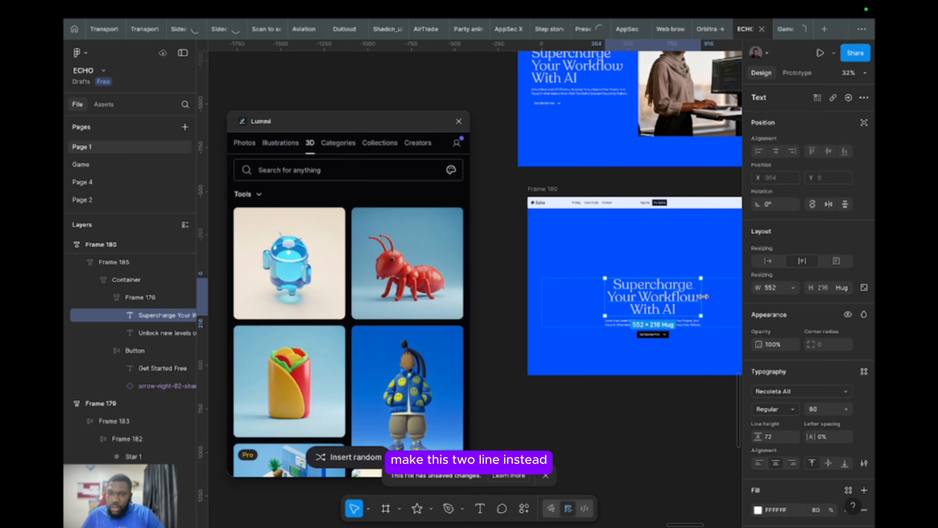
pyautogui.moveTo(701, 297); pyautogui.dragTo(717, 296)
# - Increase the centered headline's line height to 88 and raise it further to 90
pyautogui.scroll(5, 677, 296)
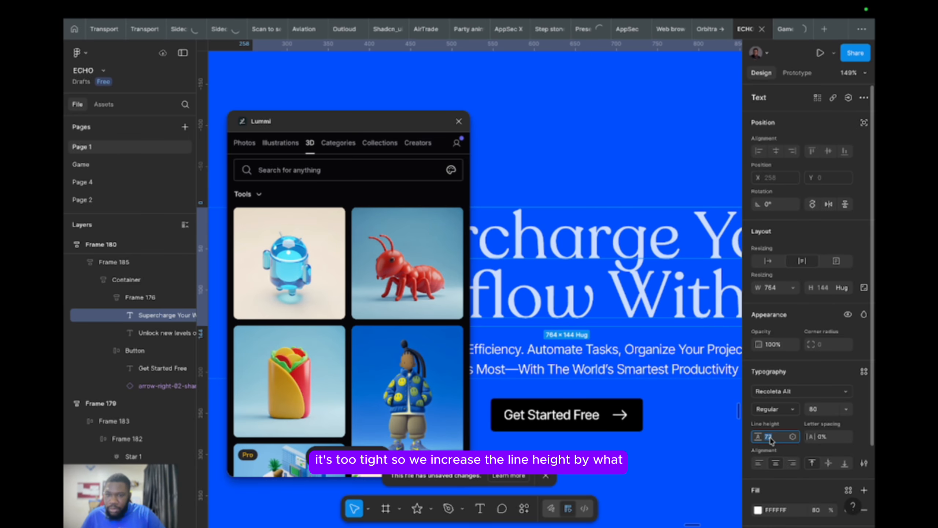
pyautogui.write('88')
pyautogui.press('Return')
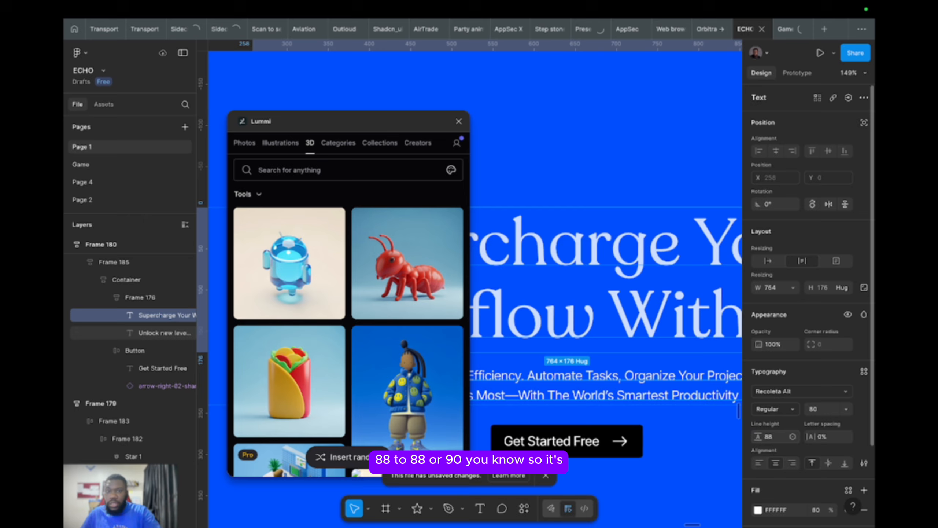
pyautogui.click(773, 438)
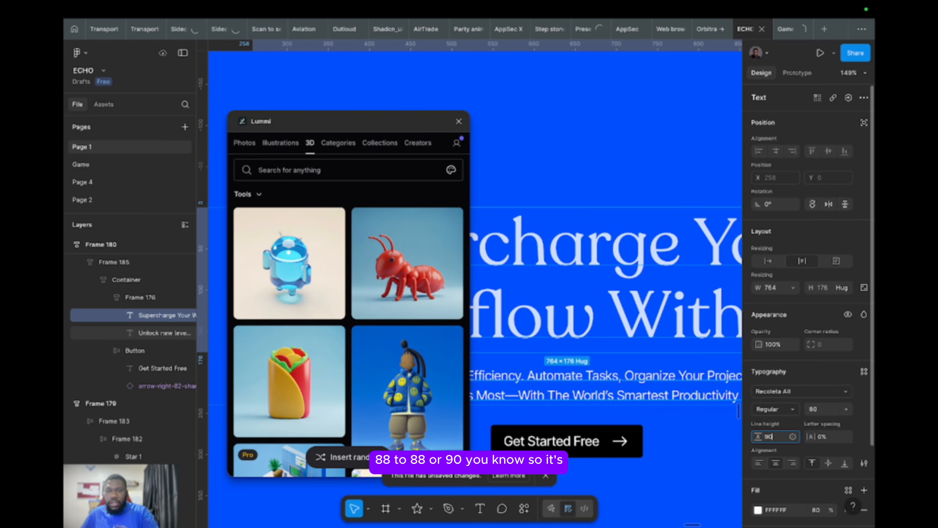
pyautogui.write('90')
pyautogui.press('Return')
pyautogui.scroll(-5, 636, 417)
pyautogui.click(633, 417)
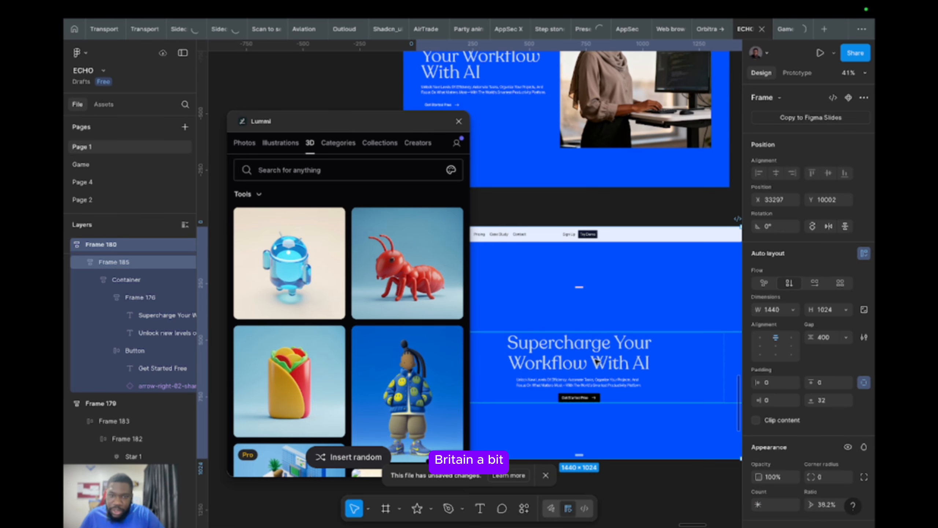
pyautogui.scroll(-1, 610, 370)
pyautogui.scroll(-2, 593, 332)
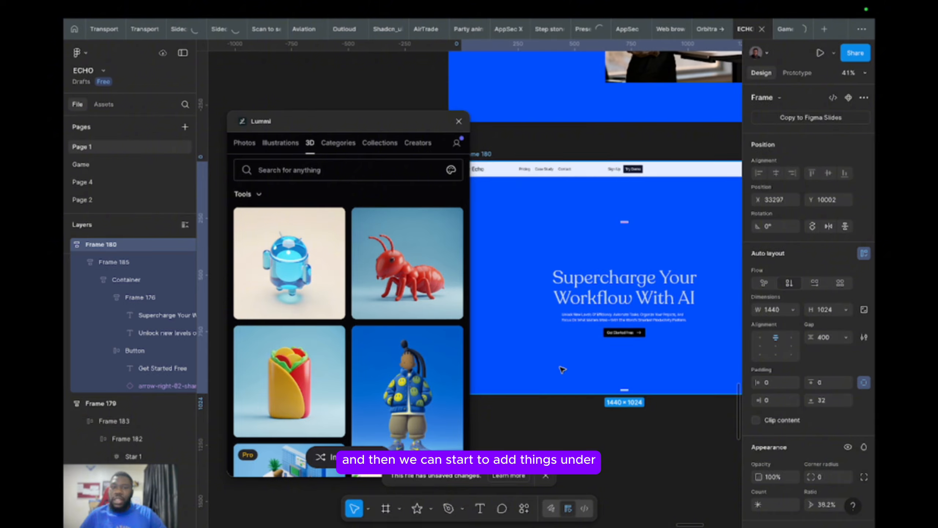